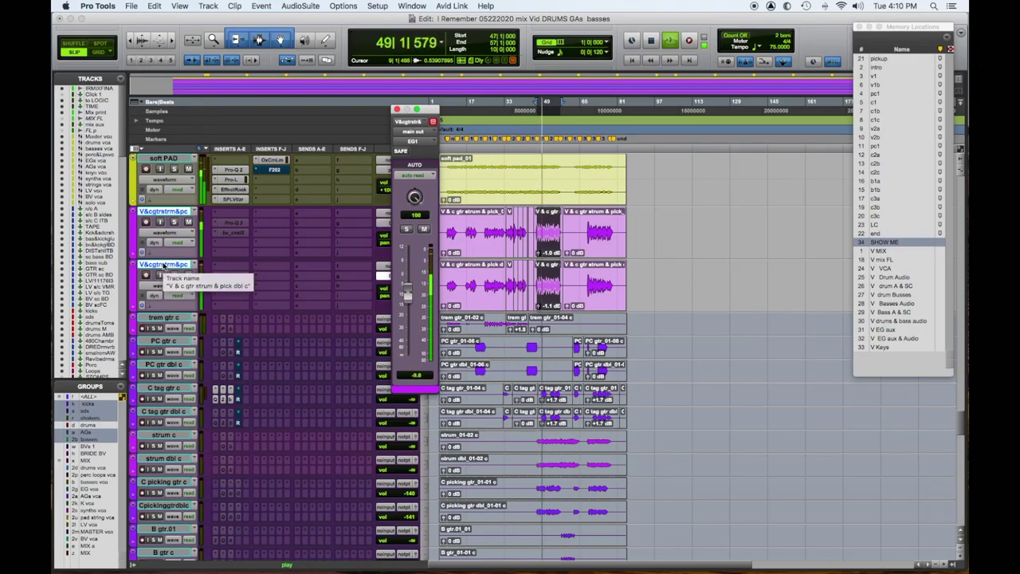
Step: Solo the two selected V & c gtr strum & pick tracks and close the output fader window
key("shift+s")
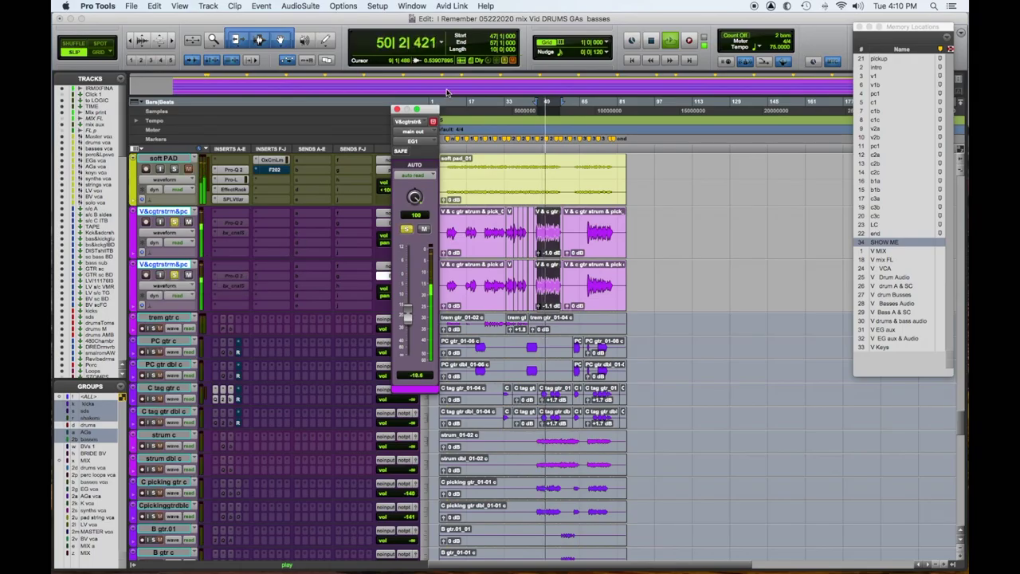
left_click(396, 108)
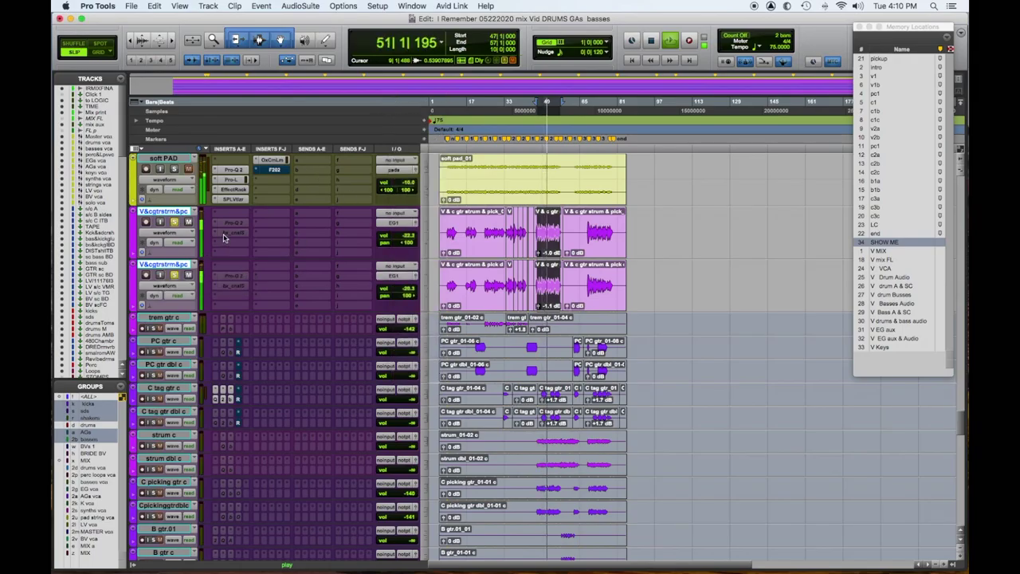
scroll(312, 244, "up", 10)
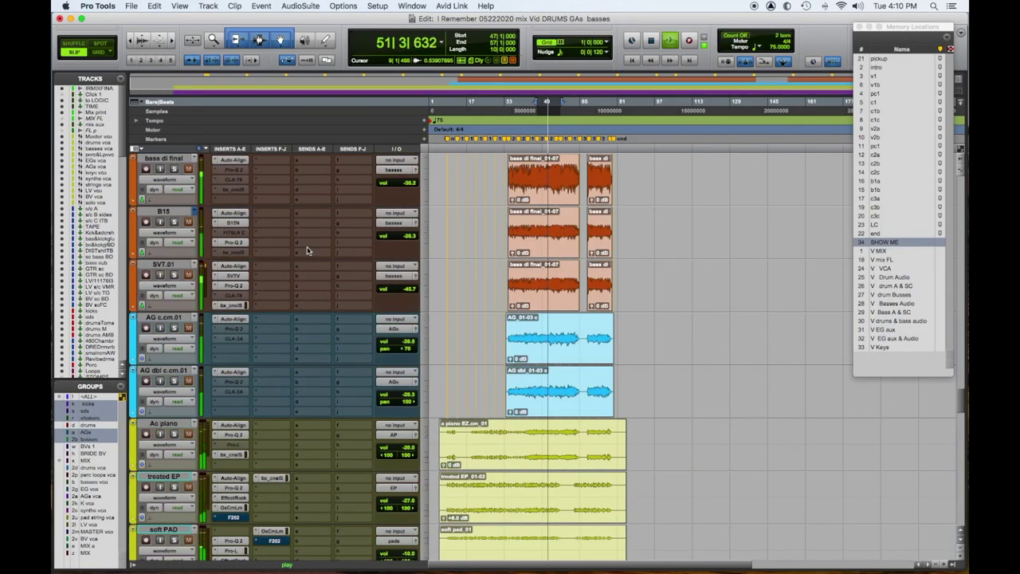
scroll(307, 251, "down", 10)
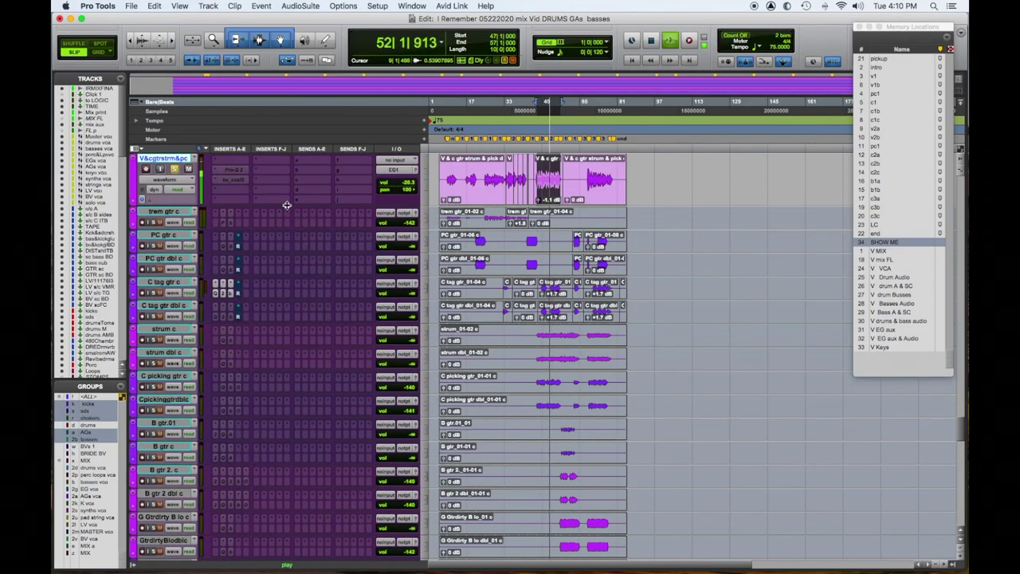
scroll(286, 204, "up", 3)
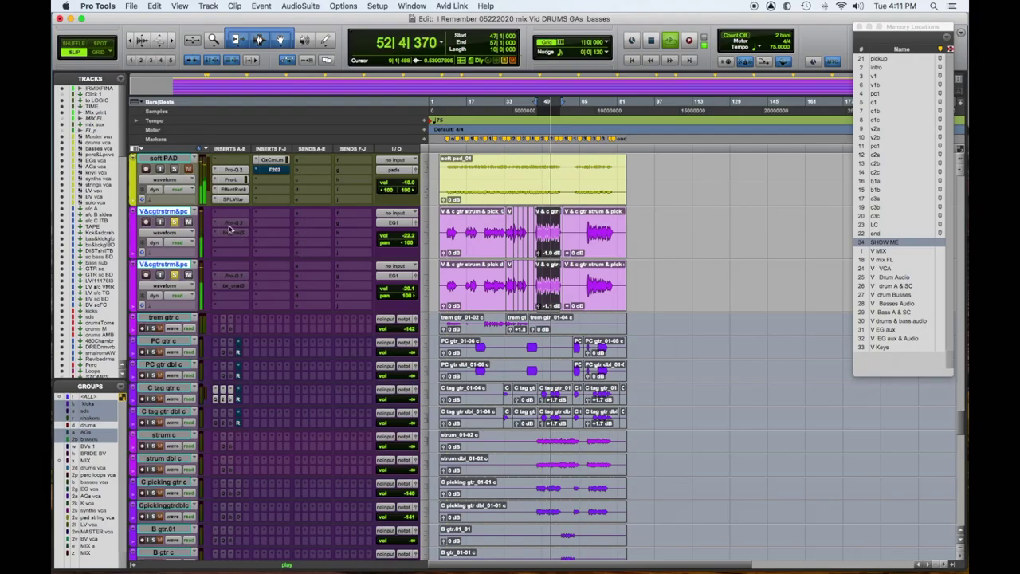
Step: In the first guitar's Pro-Q 2, reduce the 1 kHz cut to about -0.8 dB and raise the low shelf to about 115 Hz
key("space")
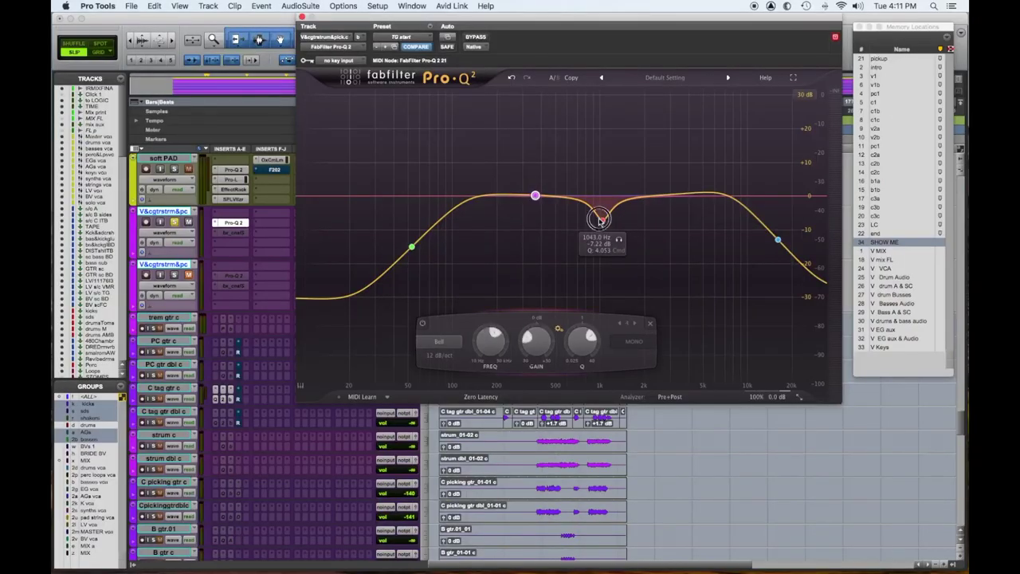
left_click_drag(598, 217, 603, 198)
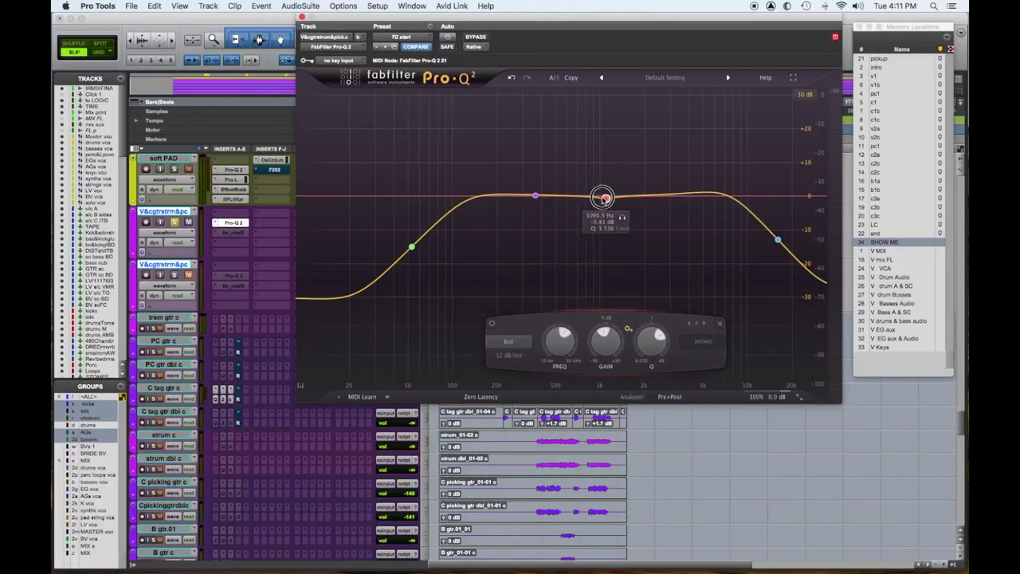
key("space")
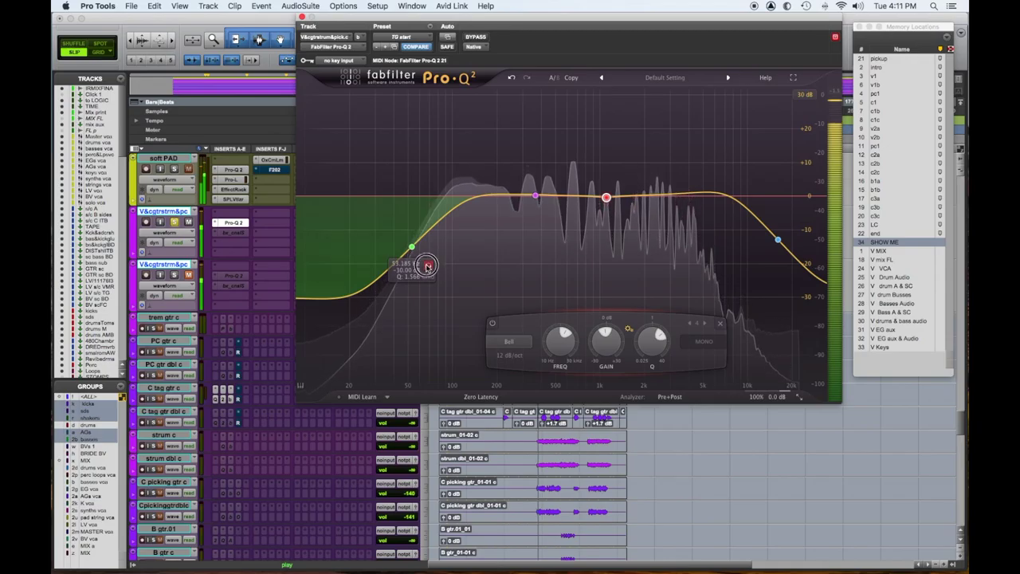
left_click_drag(427, 266, 478, 268)
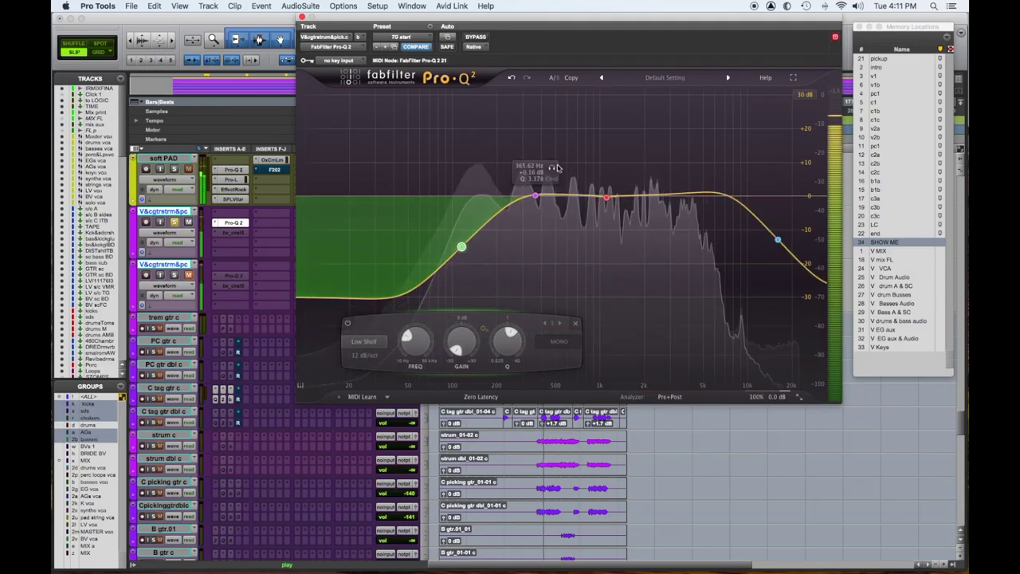
Step: Boost and narrow Pro-Q 2 band 3 to find a resonance between 500 Hz and 1 kHz, then cut it by about 7.3 dB
left_click_drag(534, 199, 579, 121)
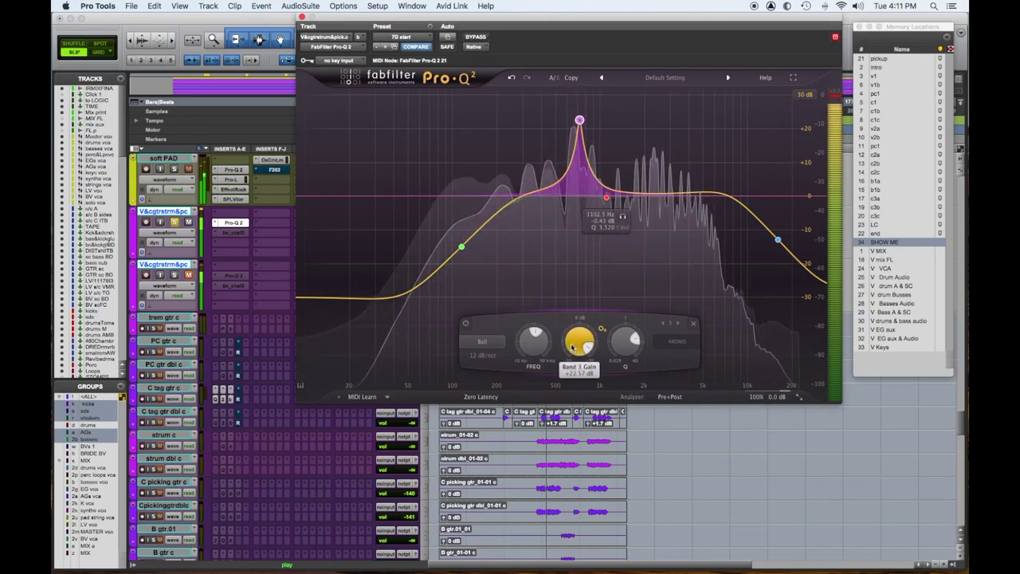
scroll(572, 345, "up", 5)
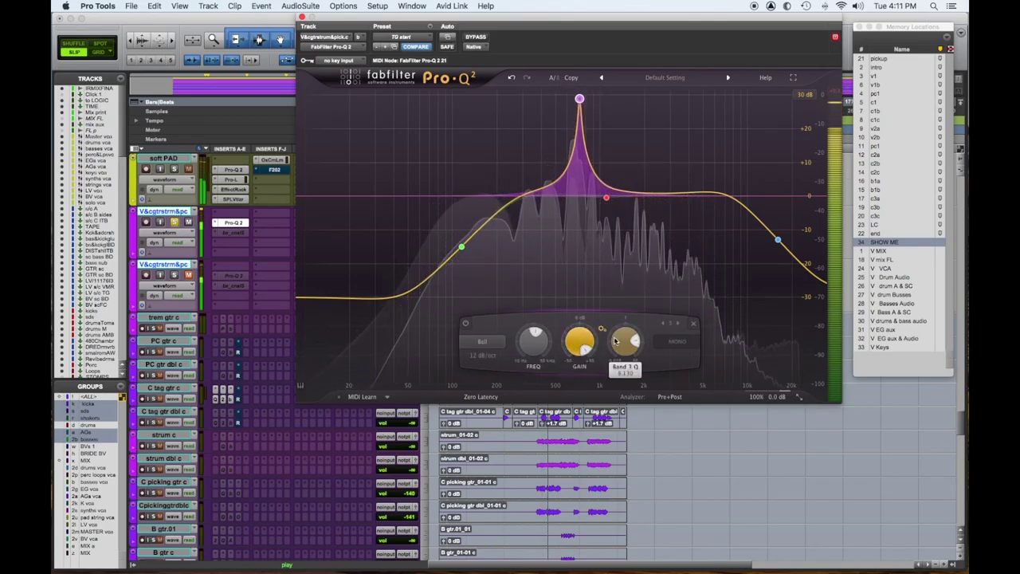
scroll(612, 343, "up", 5)
scroll(612, 343, "up", 5)
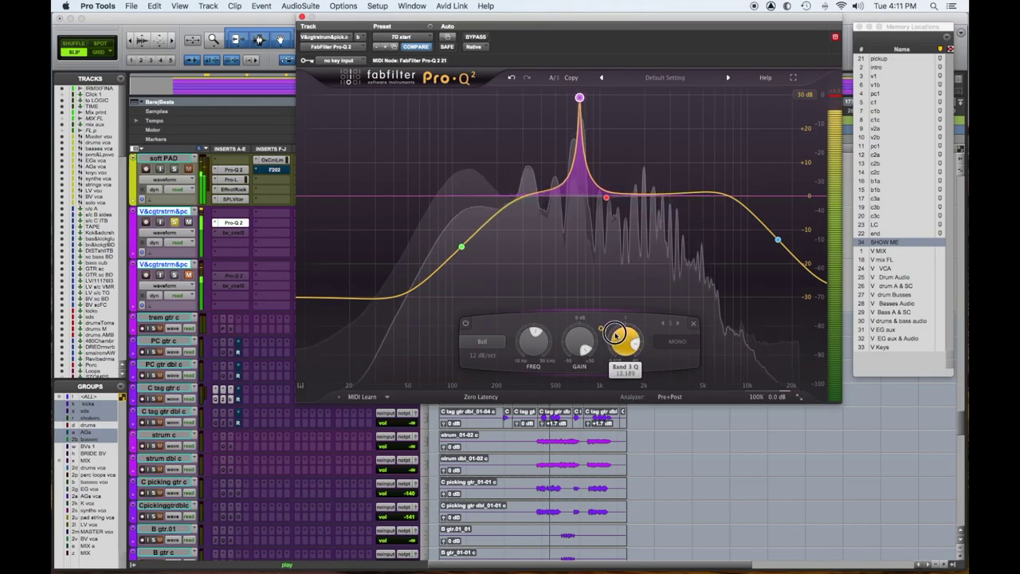
left_click_drag(574, 344, 568, 424)
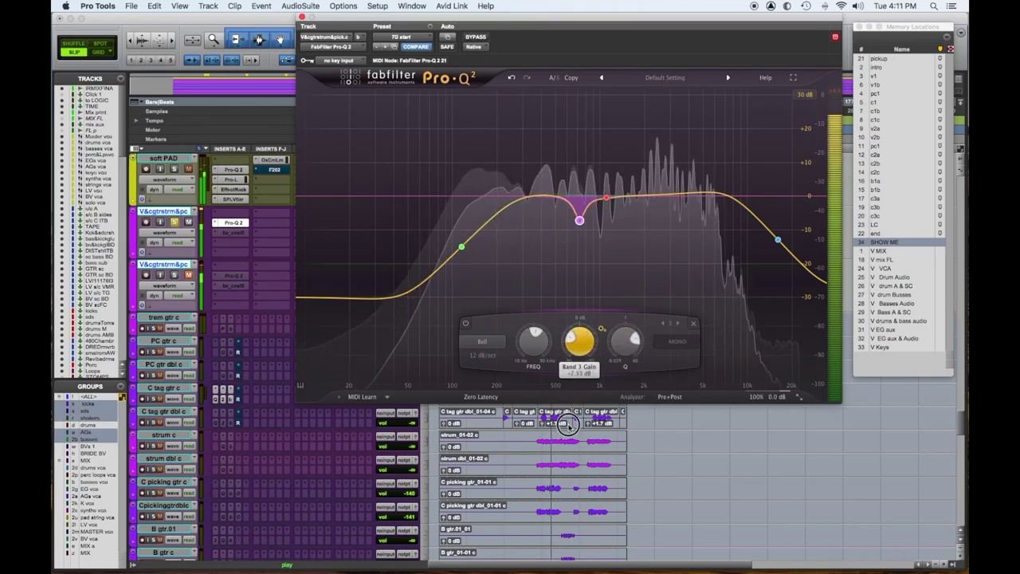
Step: Sweep the red bell band up to about 1529 Hz with a large boost, delete it, and lower the high shelf's frequency slightly
mouse_move(612, 221)
left_click_drag(608, 197, 627, 132)
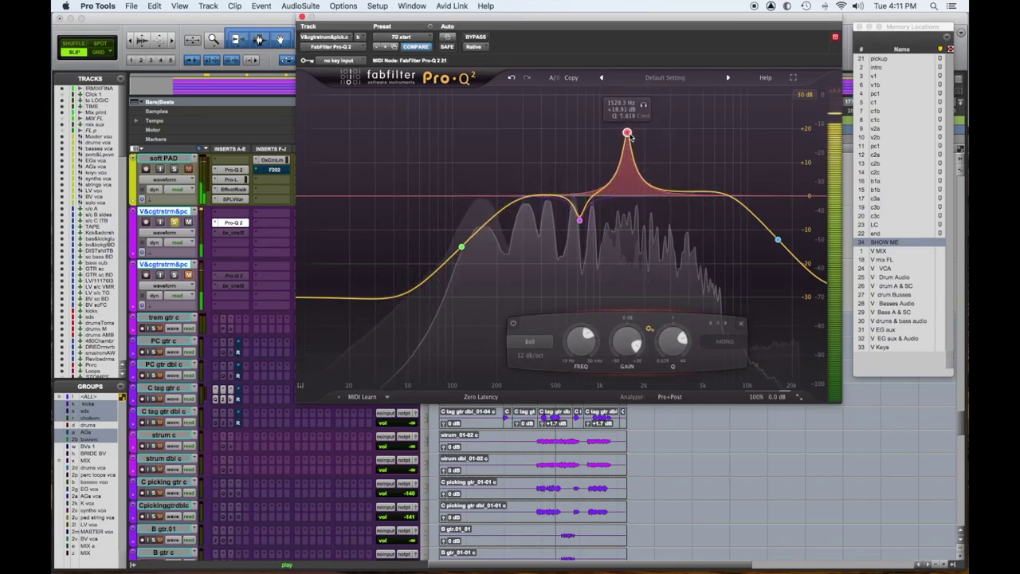
right_click(627, 133)
left_click(649, 179)
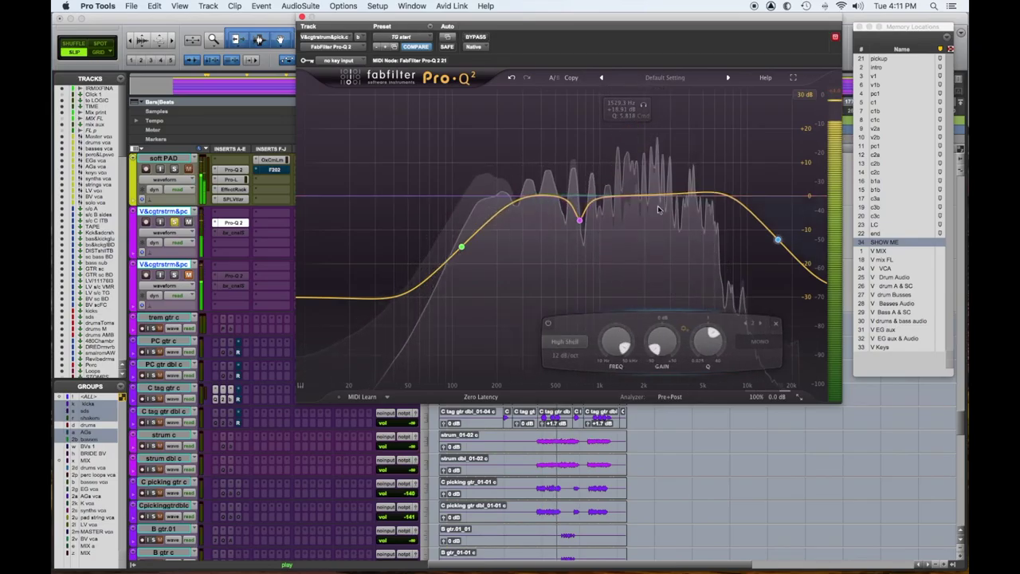
left_click(778, 239)
left_click_drag(778, 239, 768, 242)
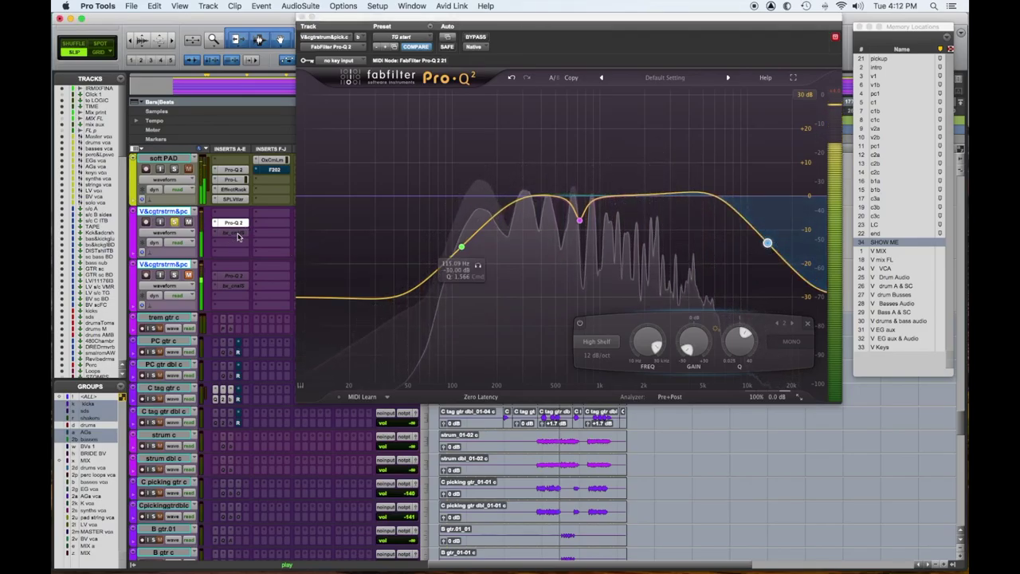
Step: Open the first guitar's bx_console SSL 4000 E, adjust the compressor threshold, and boost the HMF band
left_click(236, 233)
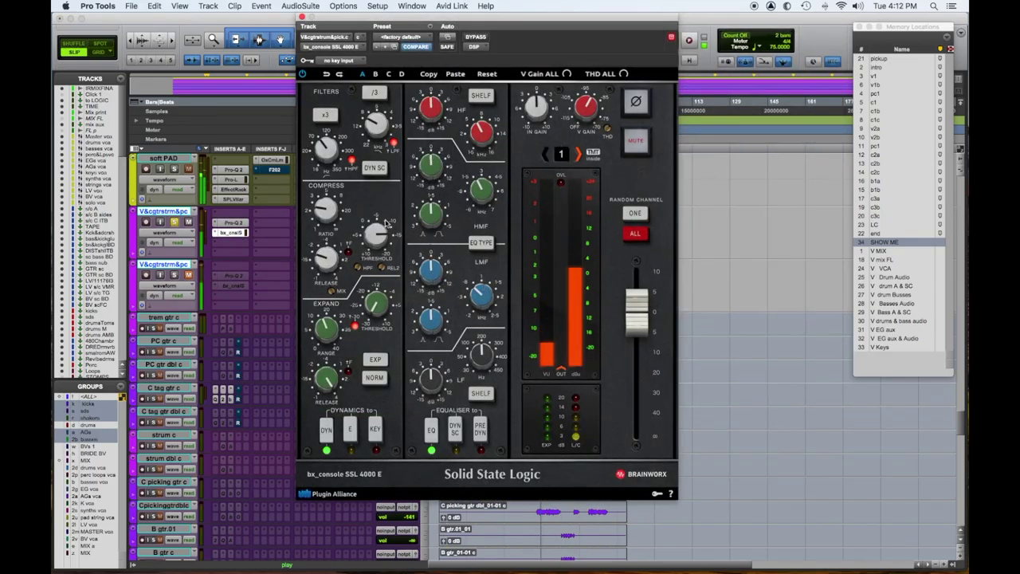
mouse_move(381, 231)
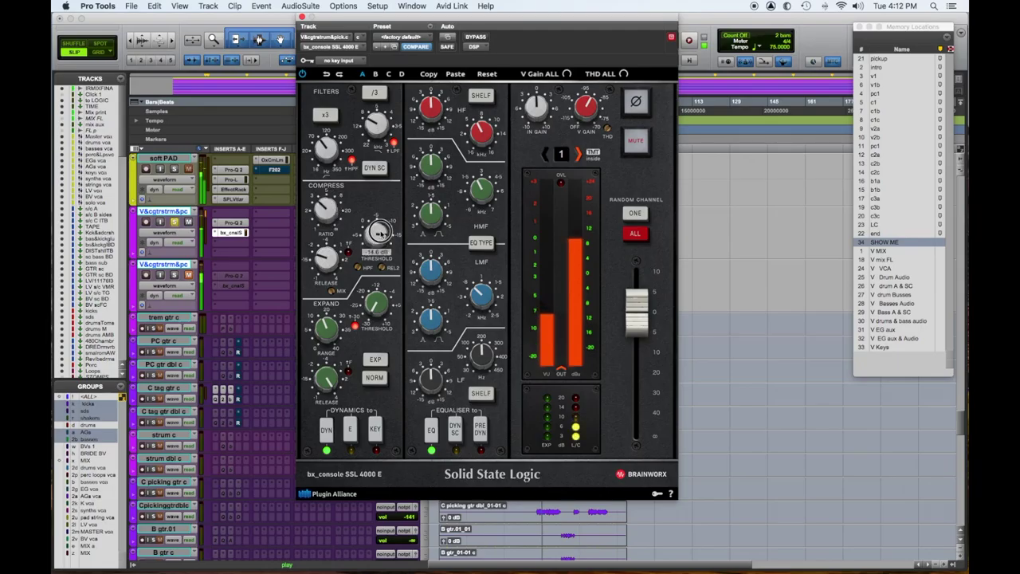
mouse_move(481, 176)
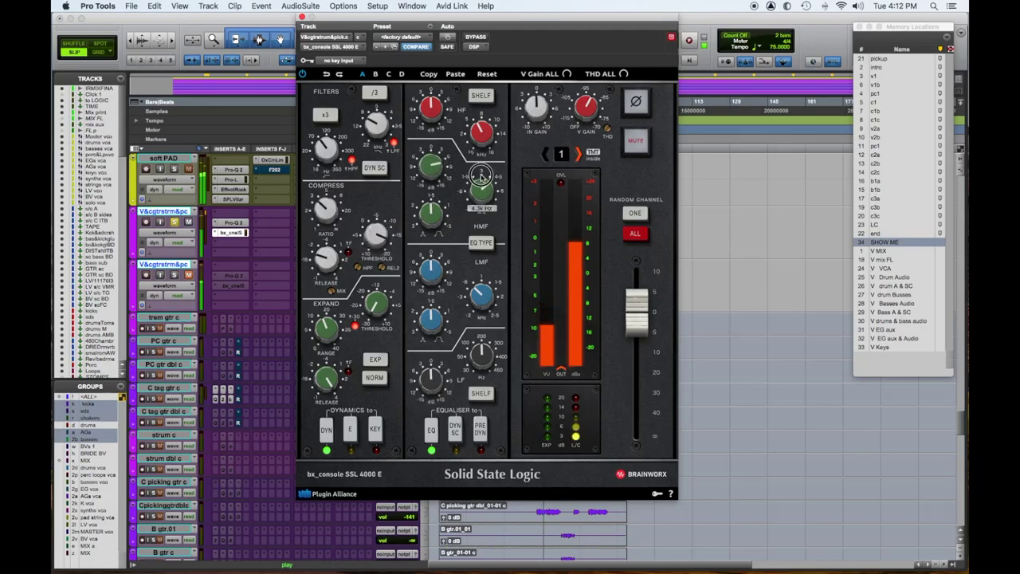
mouse_move(432, 174)
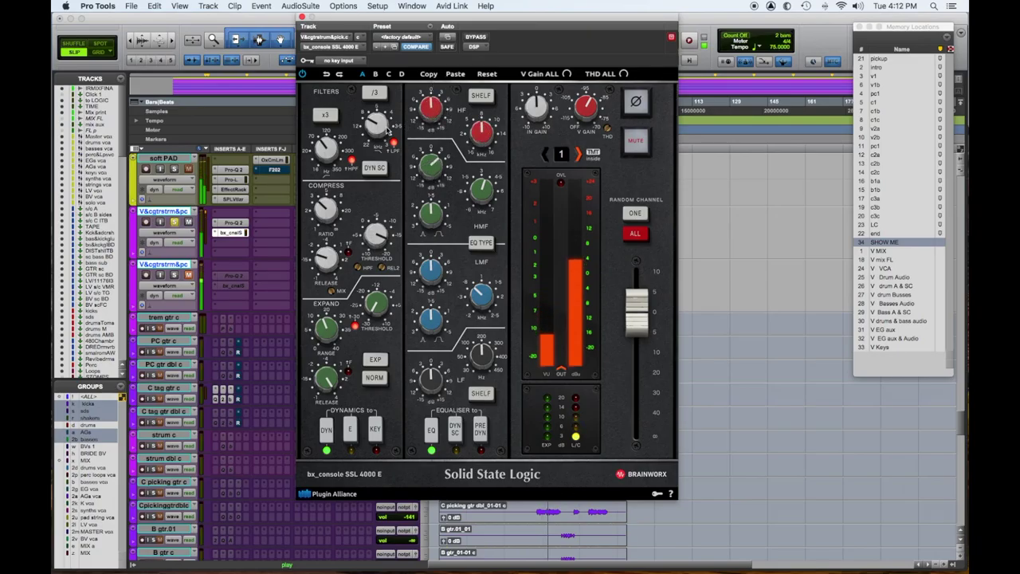
Step: Cut the channel strip's LMF band slightly, readjust the compressor ratio and threshold, and close the plug-in
left_click_drag(437, 289, 436, 271)
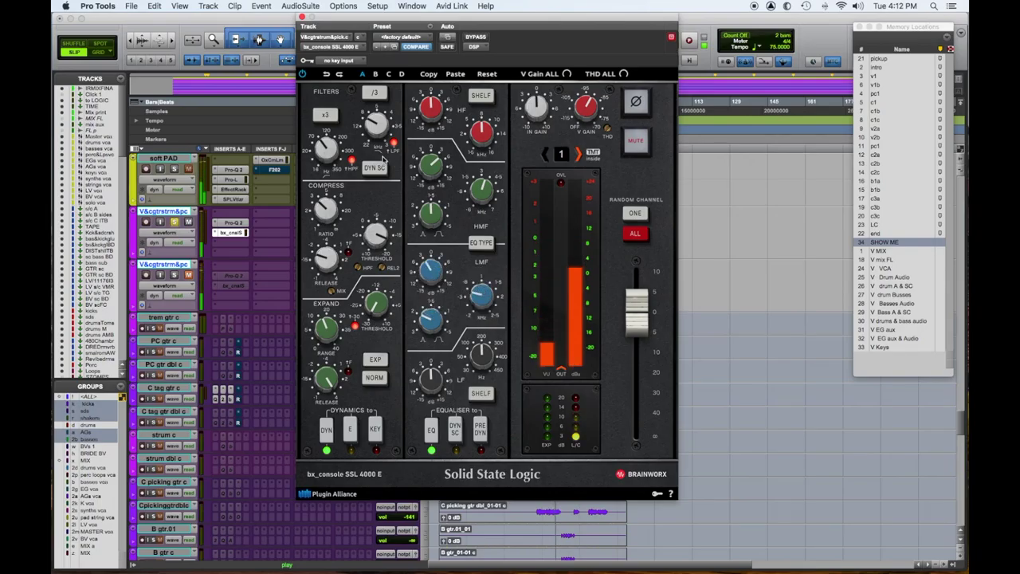
mouse_move(374, 252)
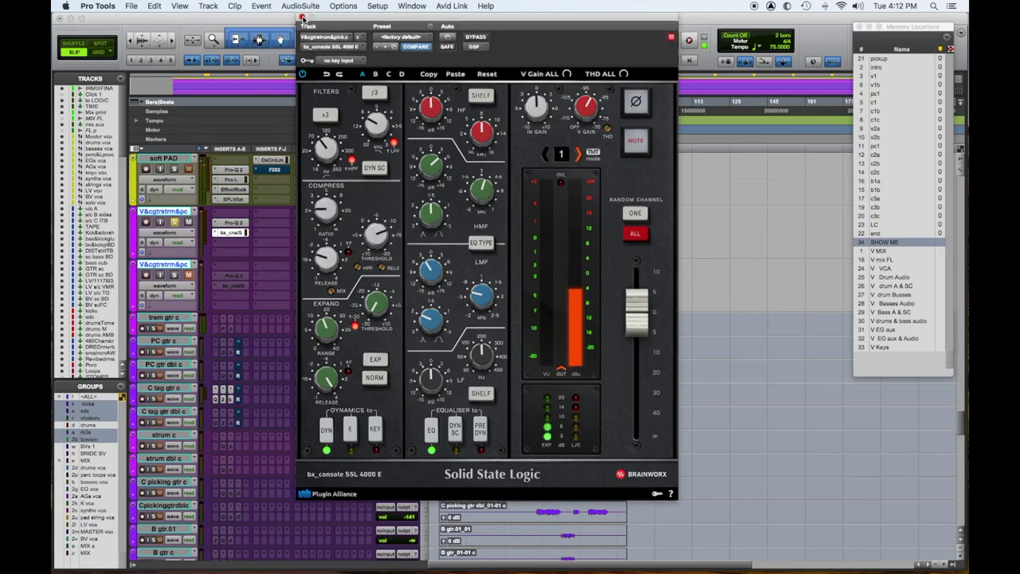
left_click(301, 17)
Step: Unmute the second strum guitar, copy the first guitar's Pro-Q 2 and bx_console inserts onto it, and play the passage
left_click(188, 275)
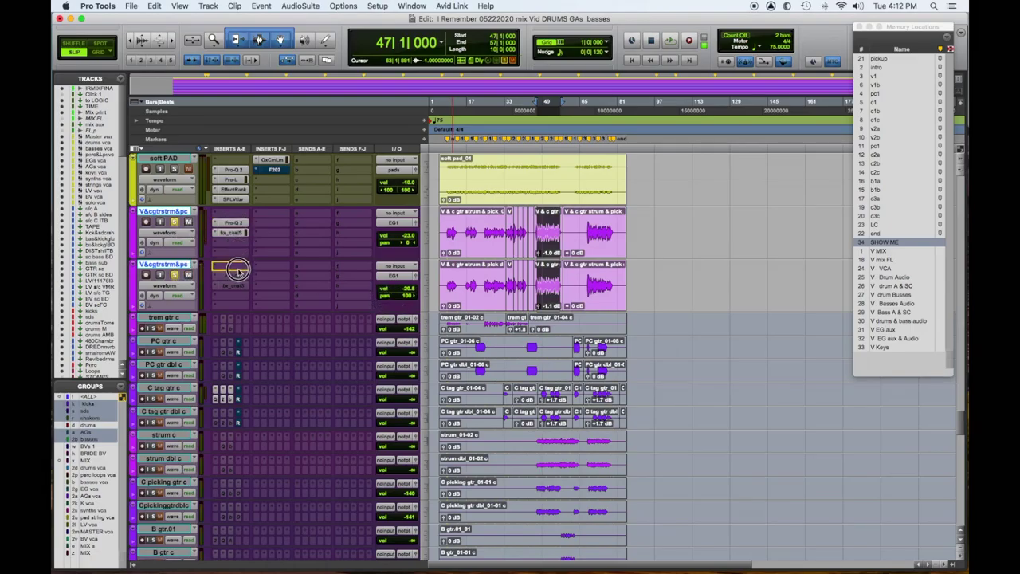
left_click_drag(234, 238, 191, 279)
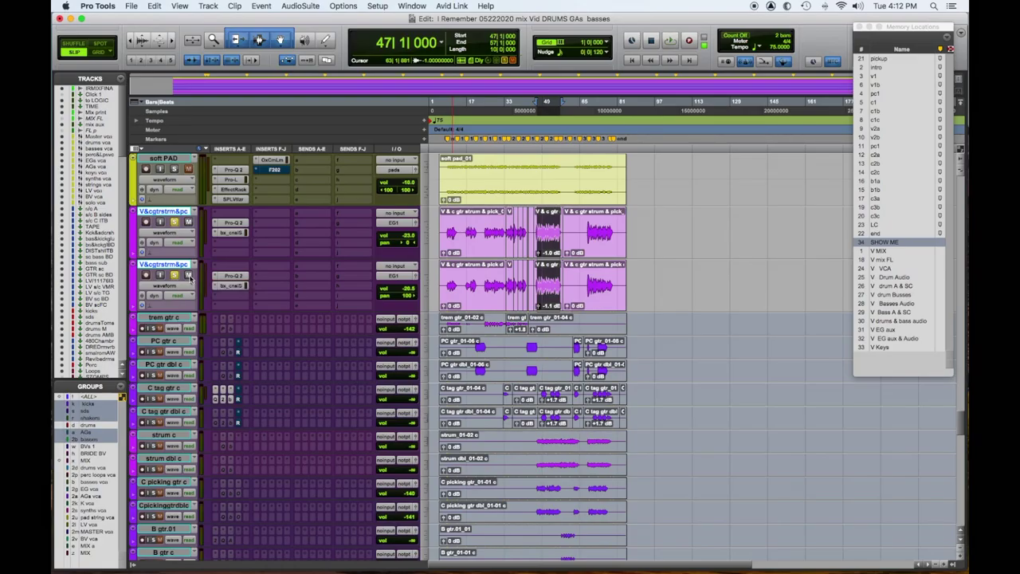
key("space")
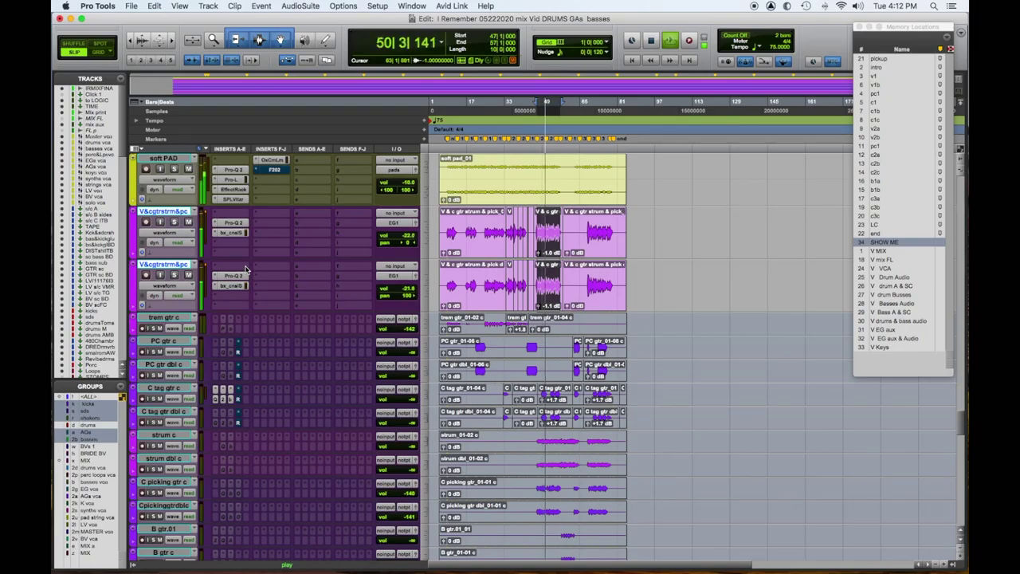
Step: Select the tracks from Ac piano through the strum guitars, solo them, and toggle the Ac piano's solo to compare
scroll(240, 255, "up", 5)
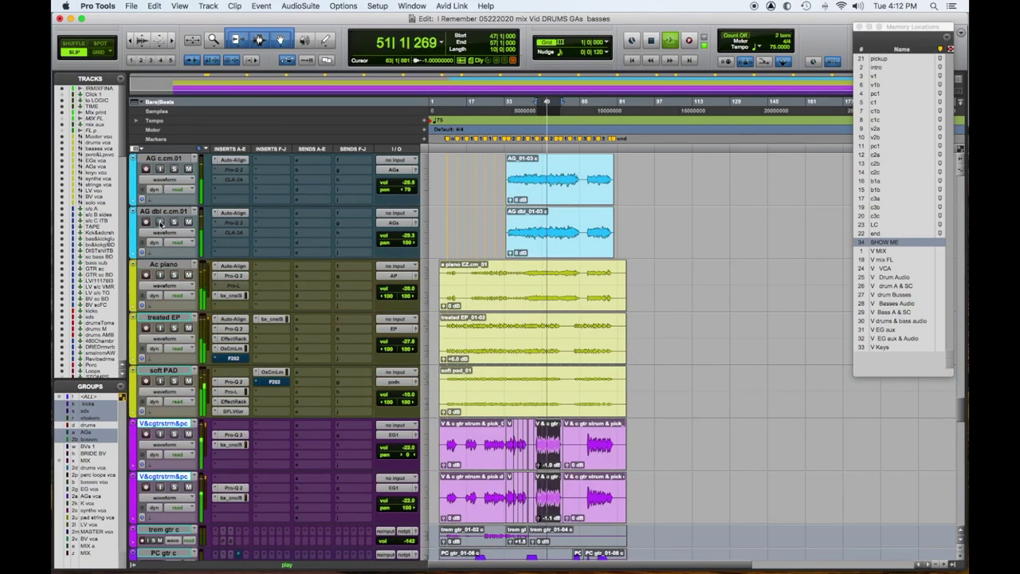
left_click(165, 266, "shift")
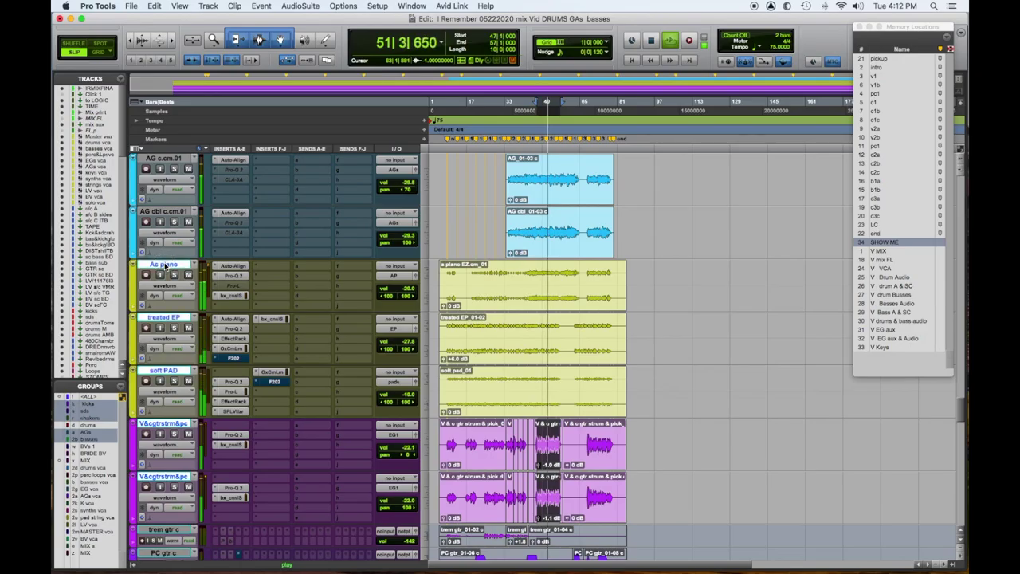
left_click(174, 274)
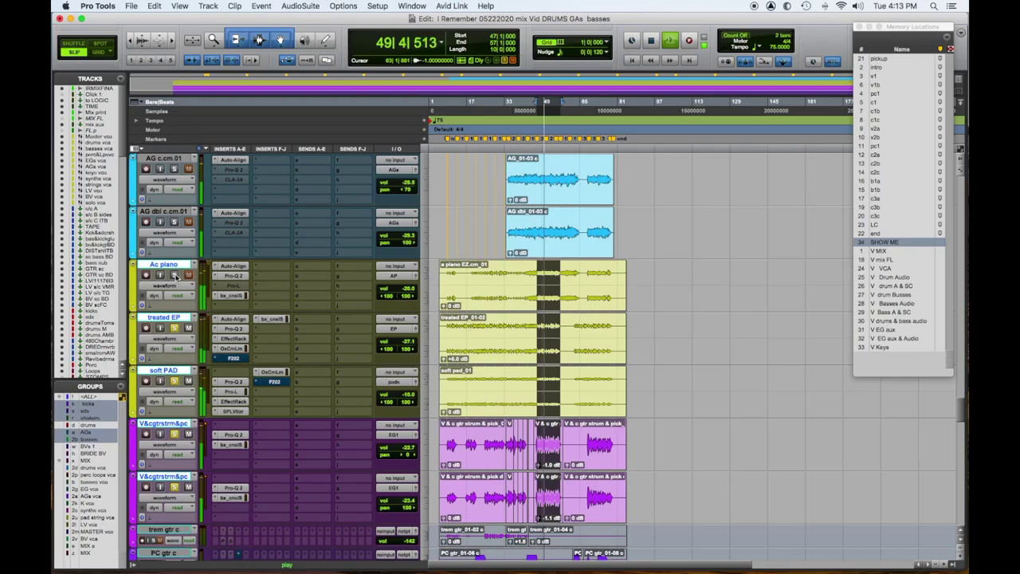
left_click(175, 275)
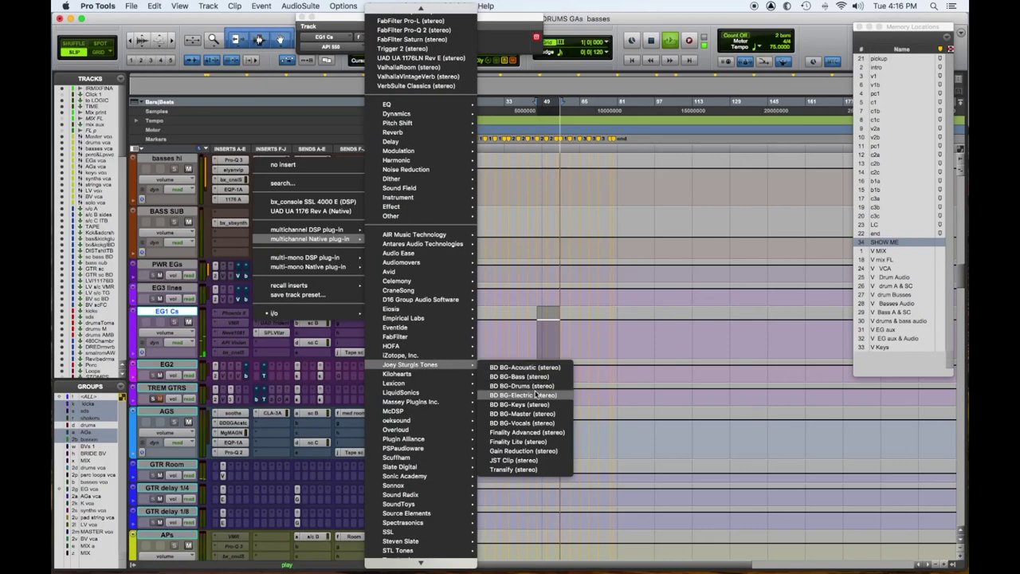
Step: Insert BD BG-Electric (stereo) on the EG1 Cs aux, adjust the control below its meter, check the Mix, and lower its output
left_click(481, 297)
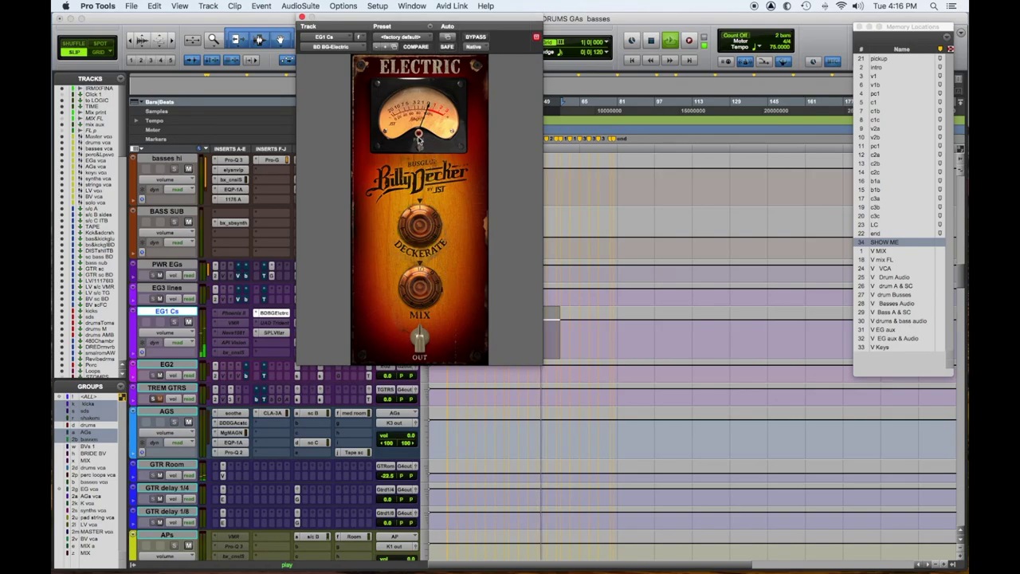
mouse_move(417, 149)
left_click_drag(418, 149, 428, 118)
mouse_move(425, 282)
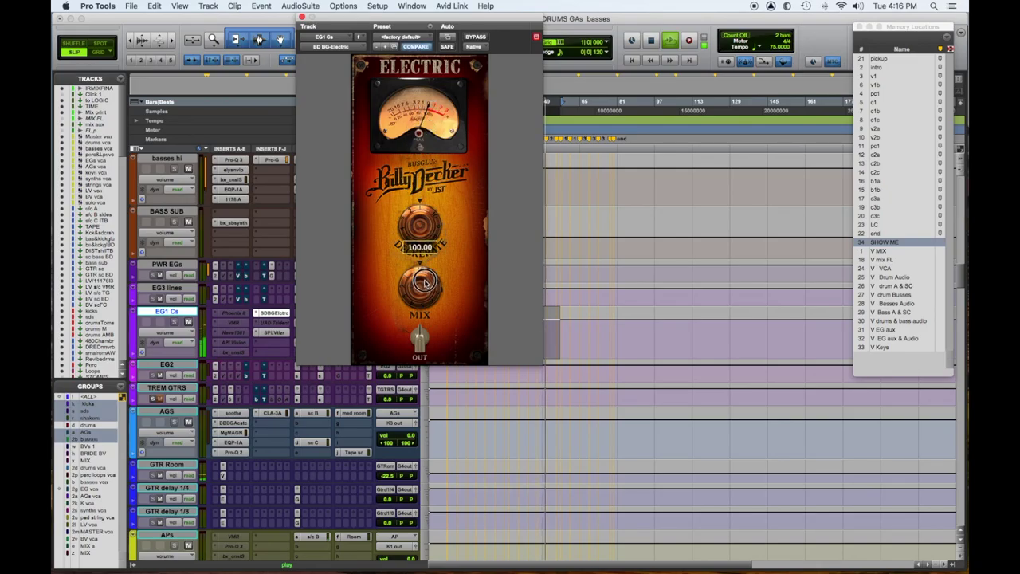
mouse_move(420, 341)
left_mouse_down()
mouse_move(412, 358)
mouse_move(416, 343)
left_mouse_up()
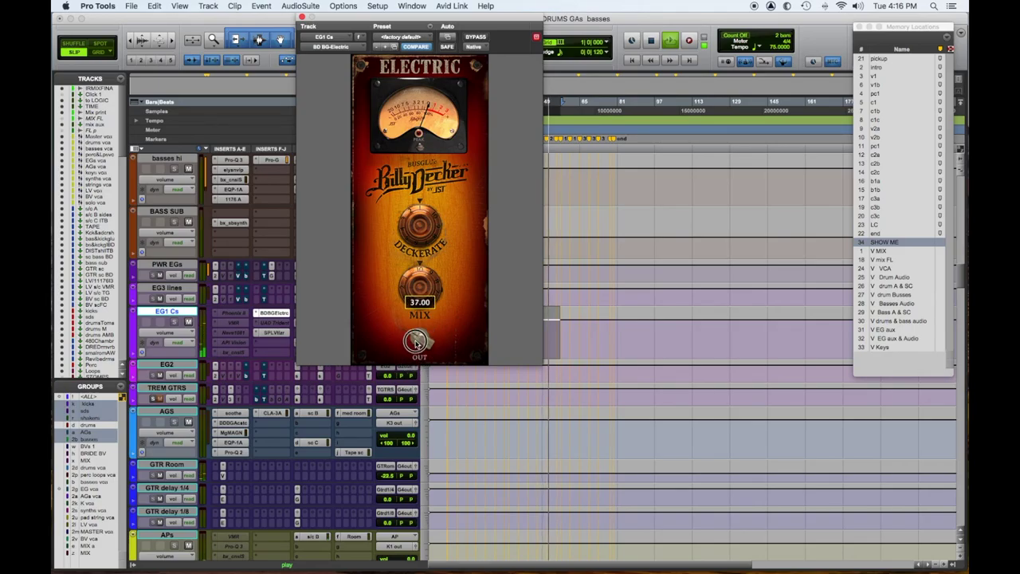
left_click_drag(415, 343, 420, 345)
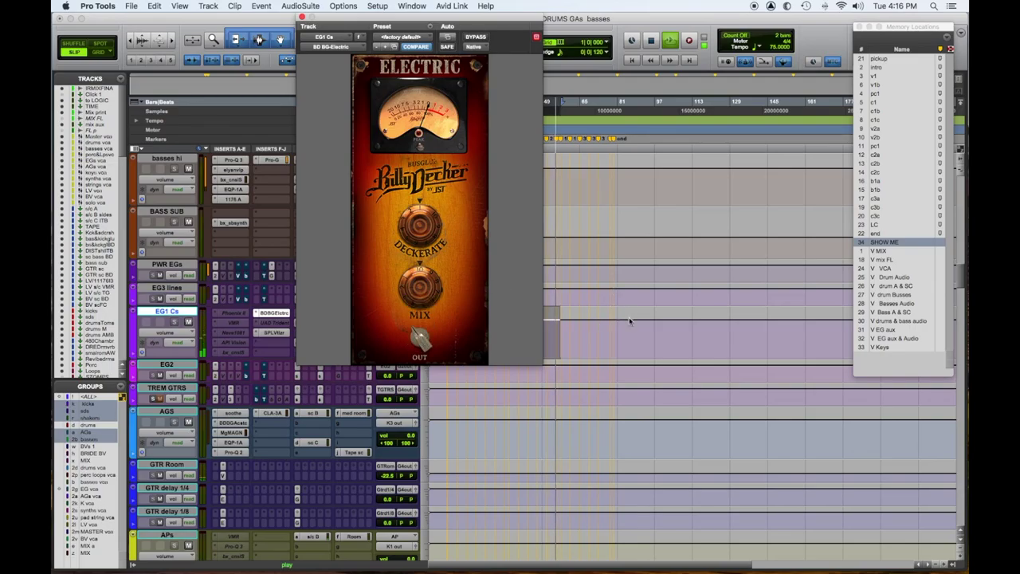
Step: Select the first strum guitar track and pan it fully left to 100
scroll(630, 320, "down", 10)
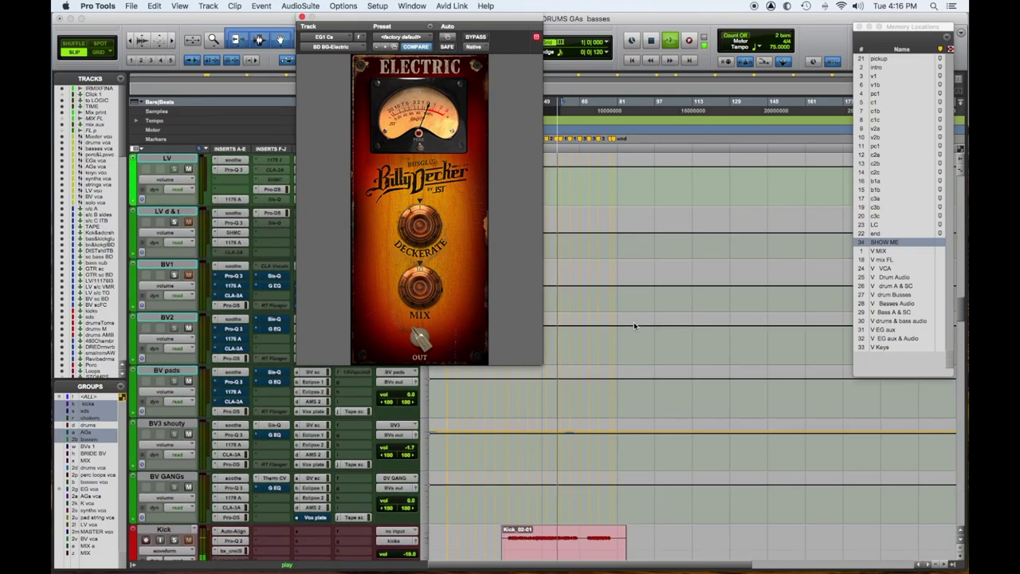
scroll(634, 322, "down", 7)
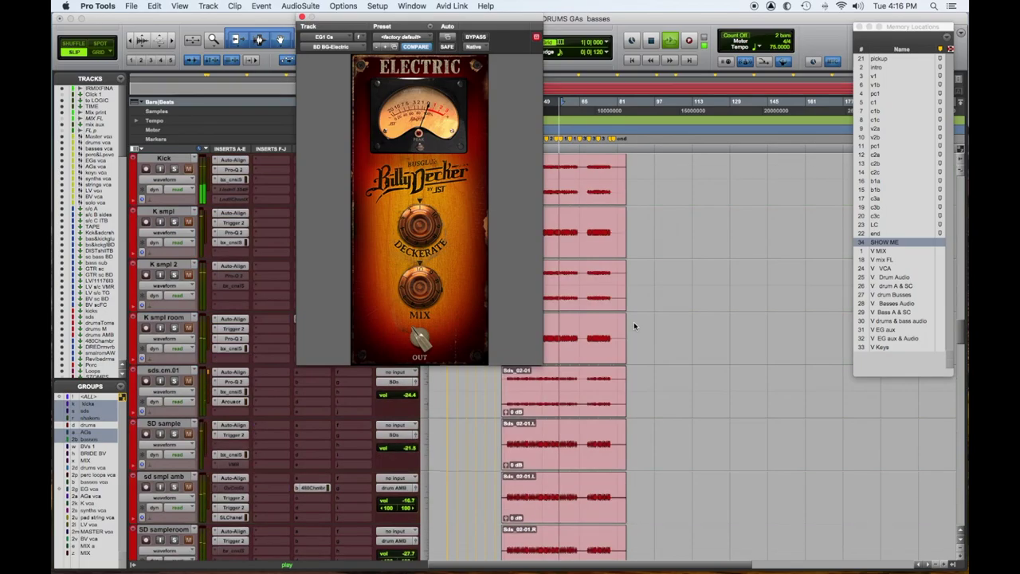
scroll(633, 322, "down", 8)
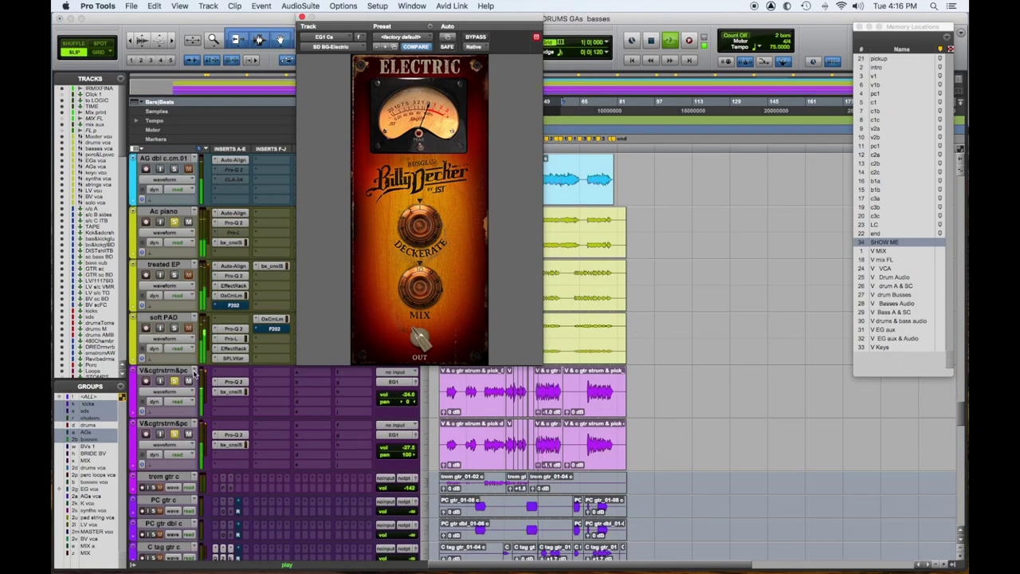
left_click(182, 373)
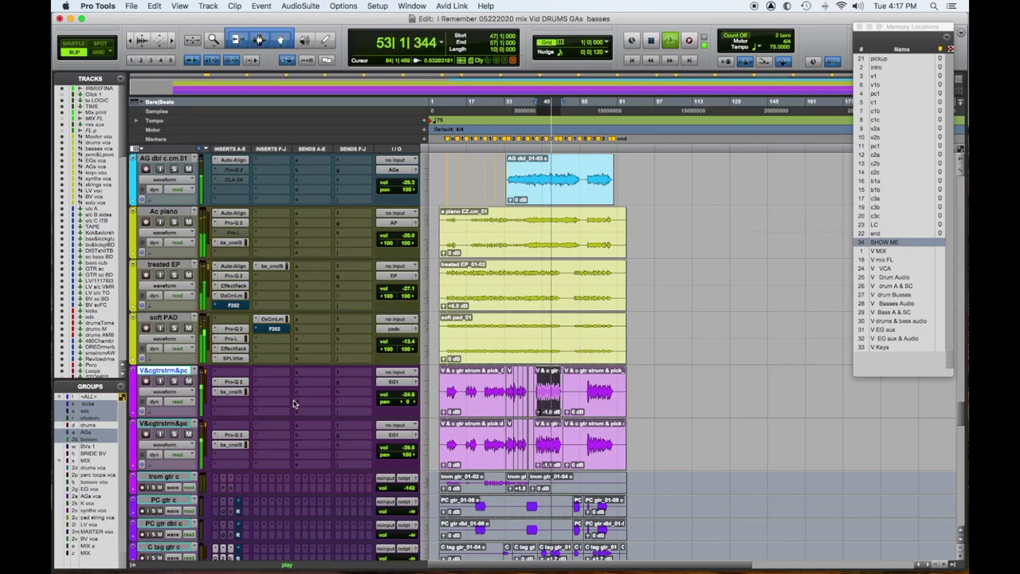
left_click_drag(402, 401, 275, 404)
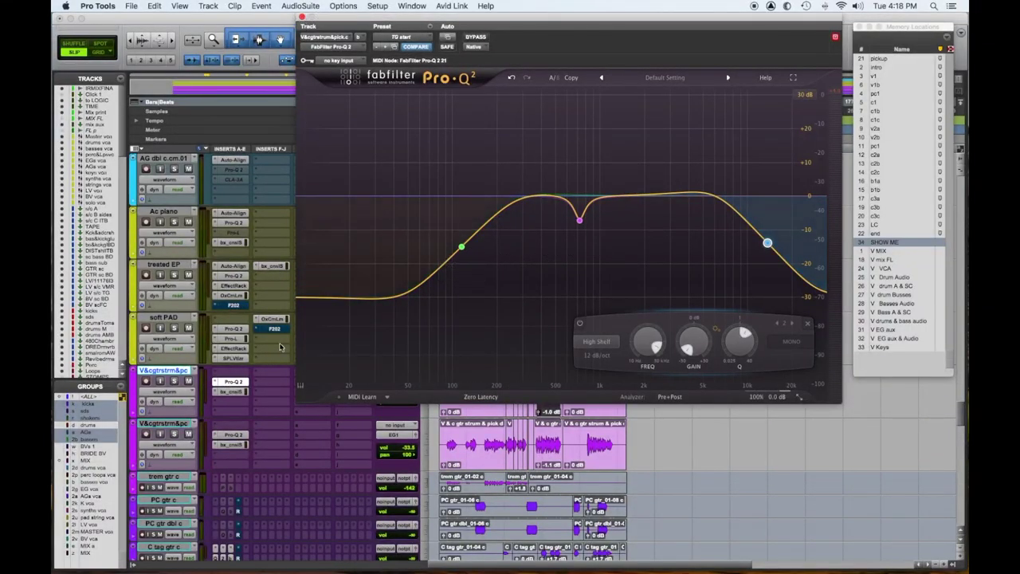
Step: Reopen BD BG-Electric on the EG1 Cs aux, compare it bypassed and active during playback, and move its window clear of the mix columns
left_click(237, 390)
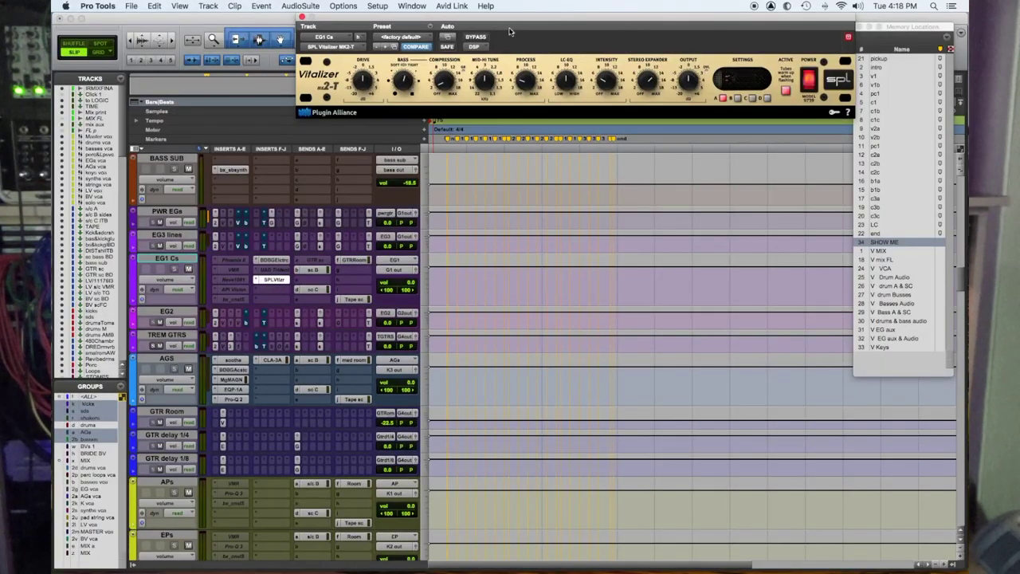
left_click(302, 16)
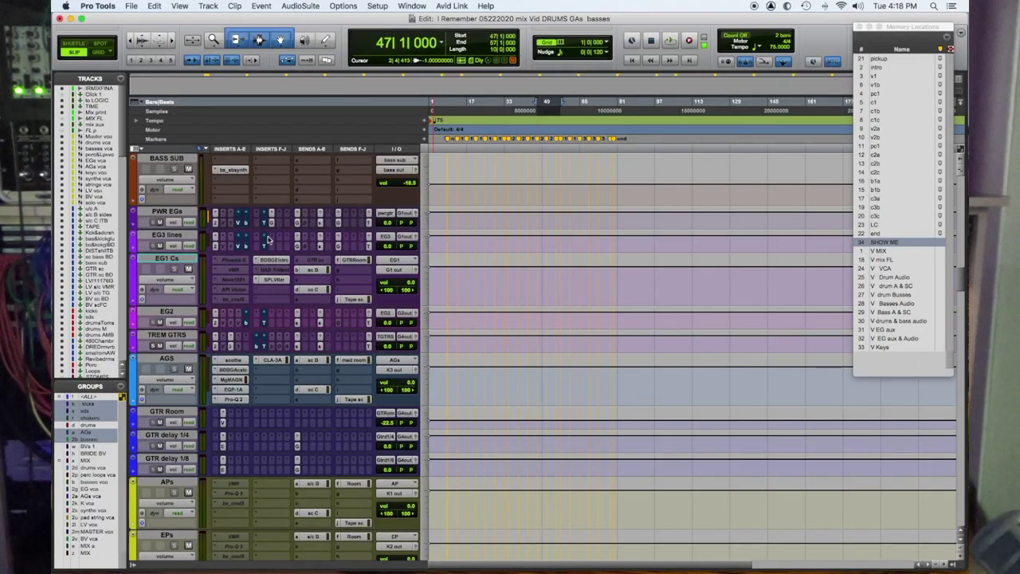
left_click(272, 261)
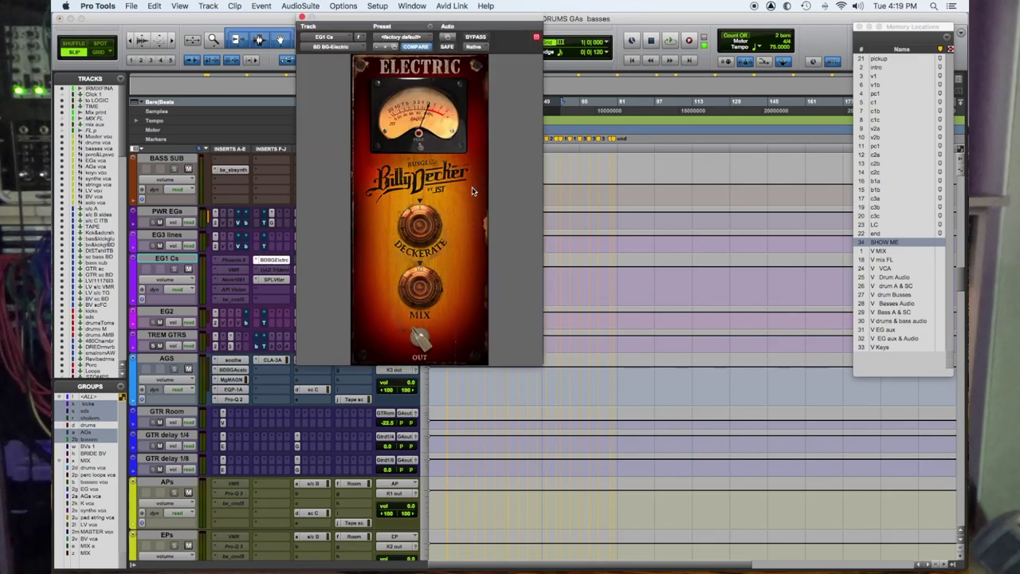
left_click(476, 38)
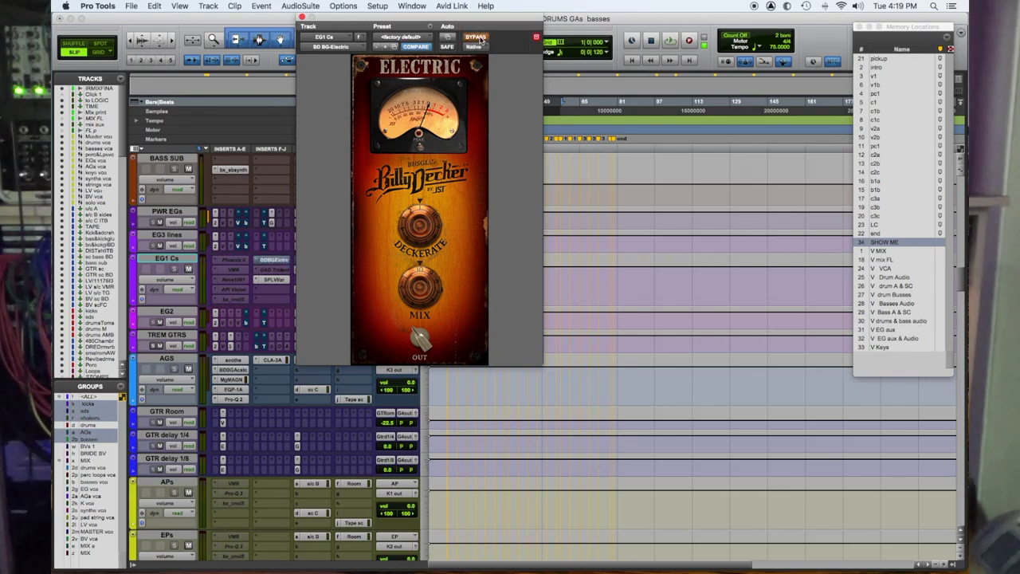
key("space")
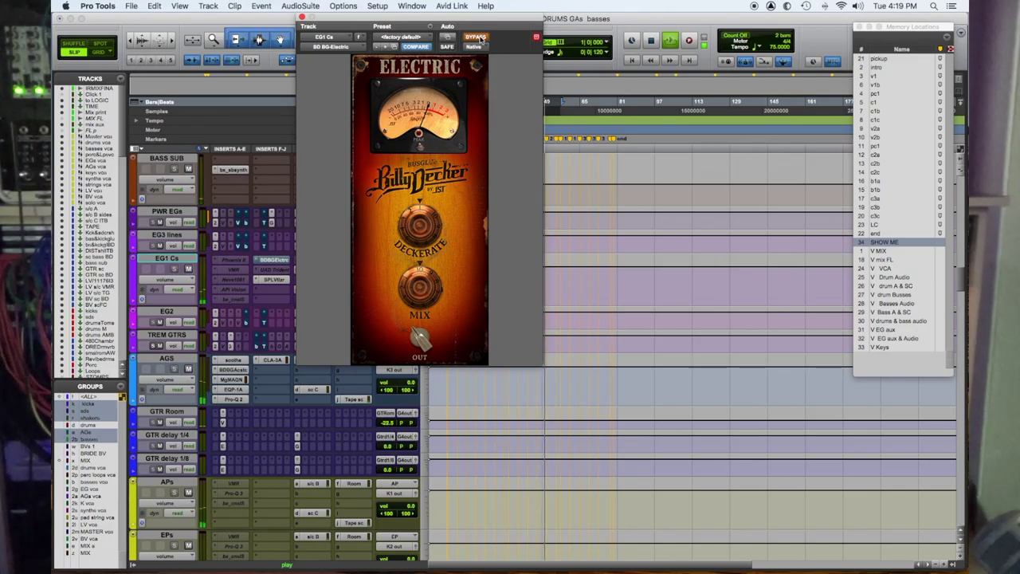
left_click(476, 38)
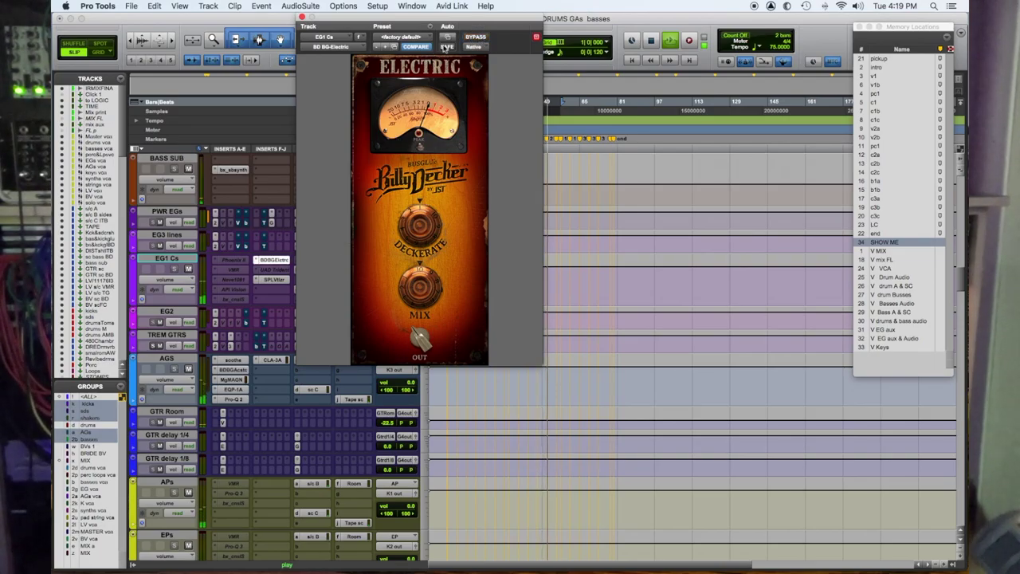
left_click_drag(443, 20, 666, 21)
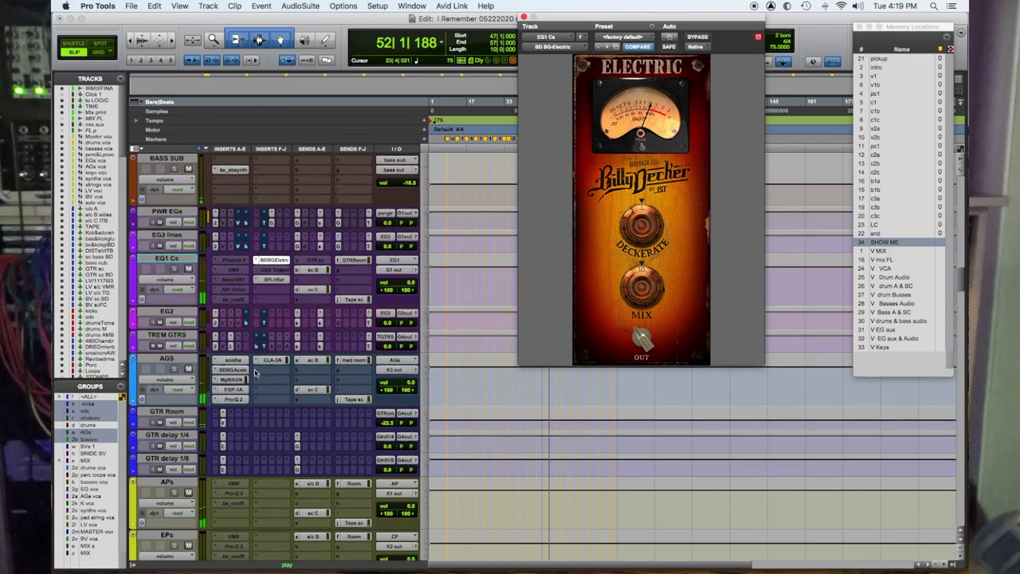
Step: Solo the two strum guitars and compare them with BD BG-Electric bypassed and active during playback
scroll(257, 376, "down", 5)
scroll(256, 376, "up", 10)
scroll(251, 383, "down", 5)
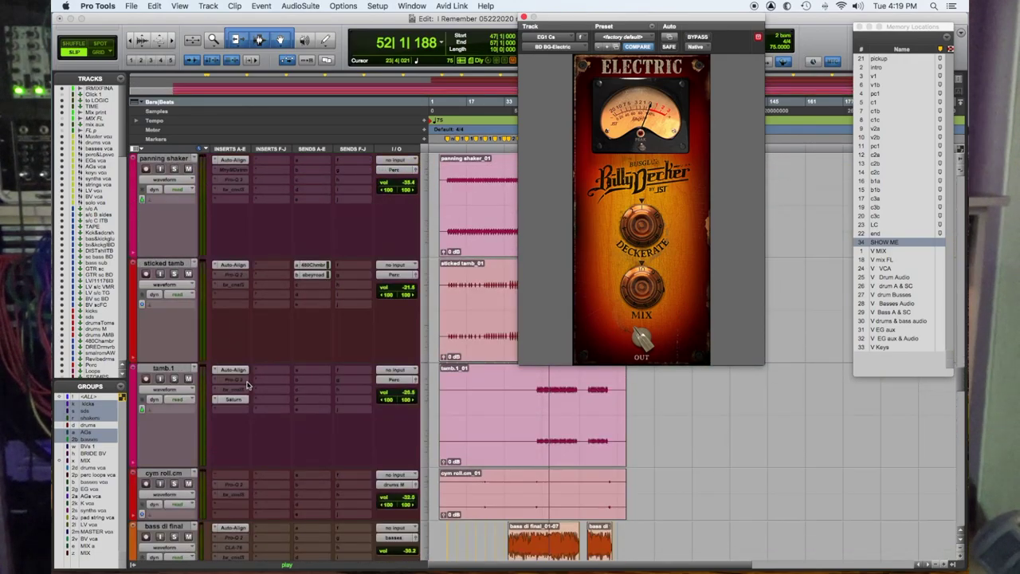
scroll(247, 386, "down", 10)
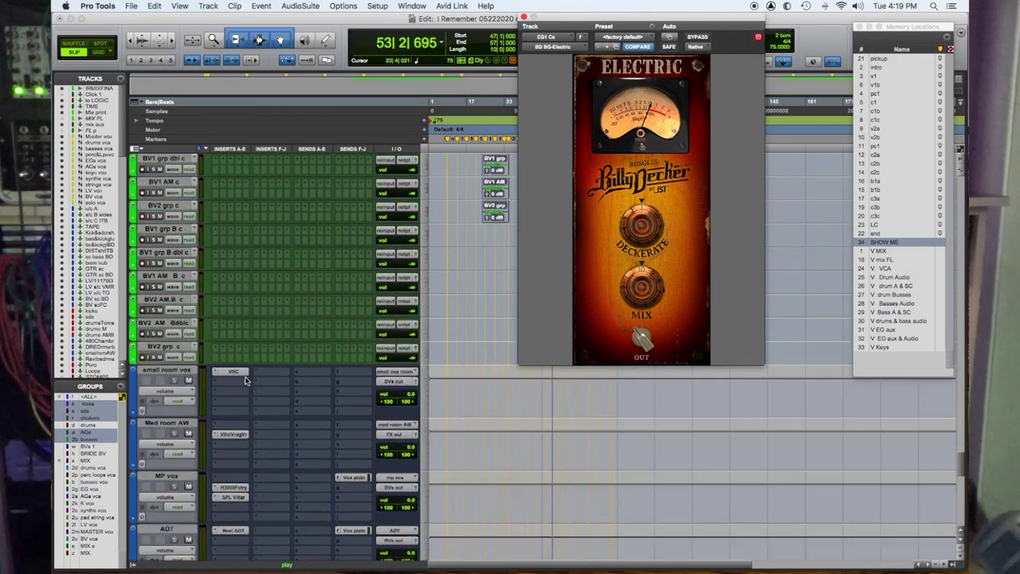
scroll(246, 381, "up", 10)
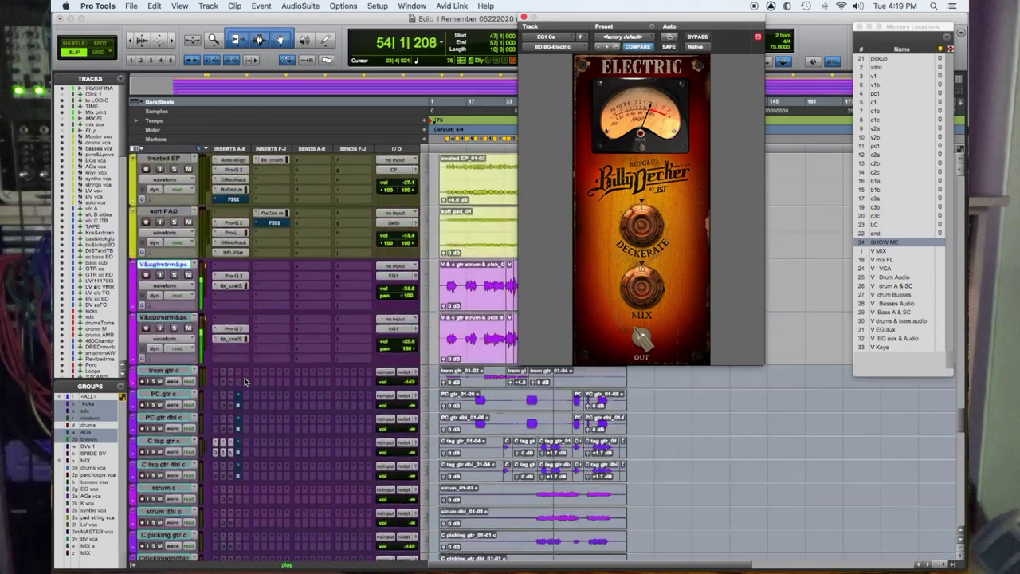
key("space")
key("shift+s")
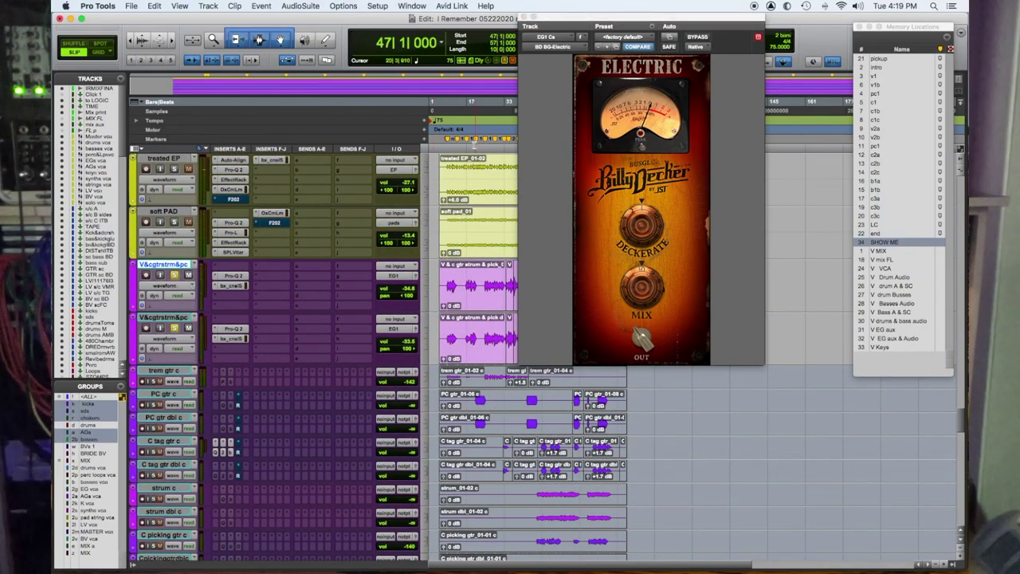
left_click(696, 38)
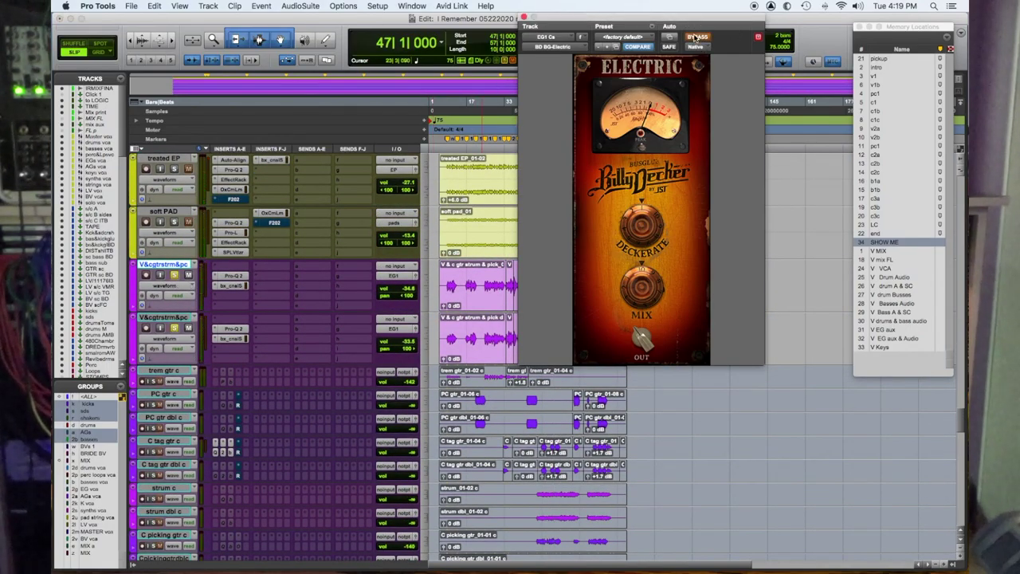
key("space")
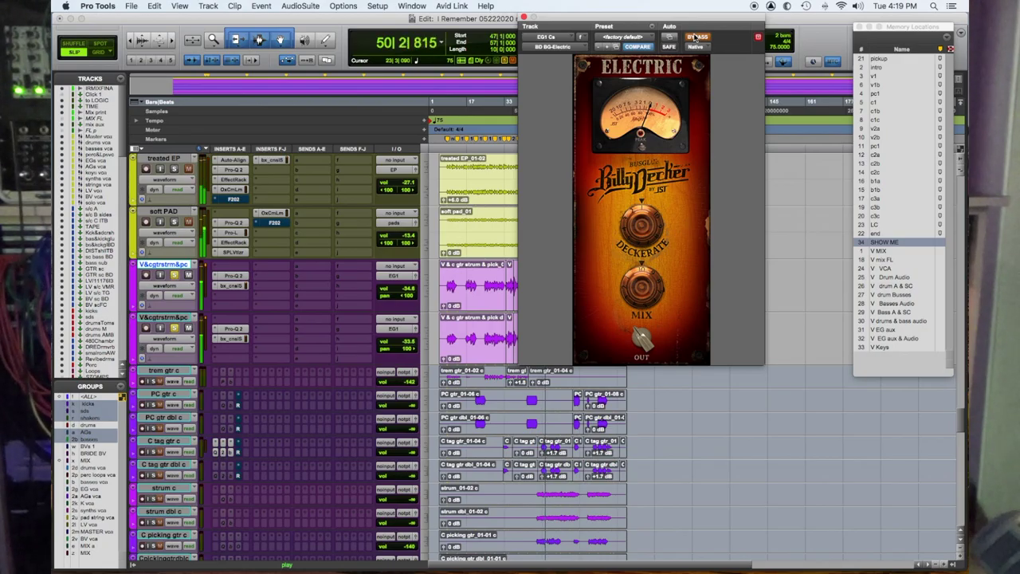
left_click(695, 38)
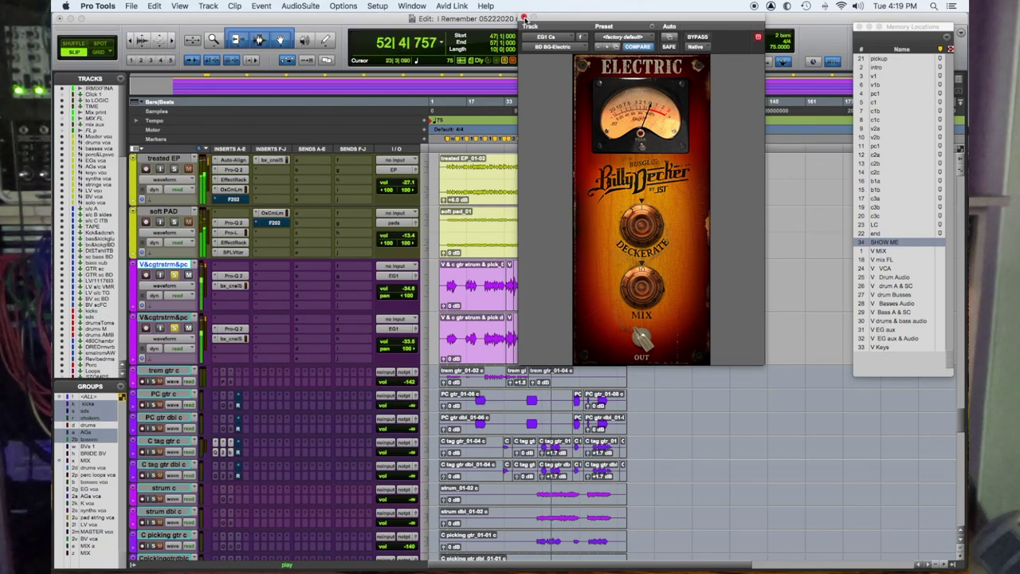
key("space")
Step: Solo Ac piano, treated EP and soft PAD alongside the strum guitars, and compare BD BG-Electric bypassed and active during playback
scroll(231, 244, "up", 4)
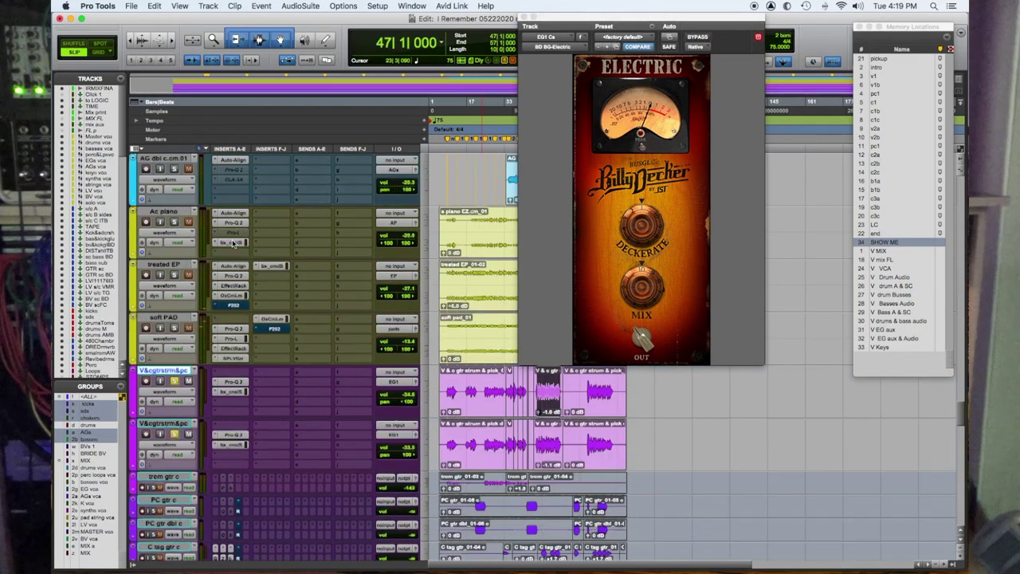
left_click(175, 222)
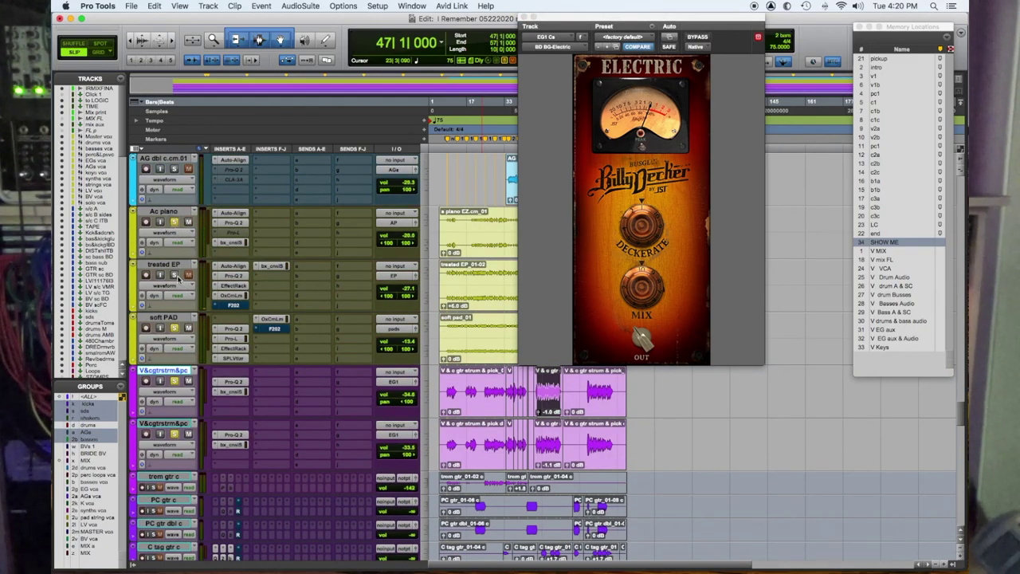
left_click(698, 37)
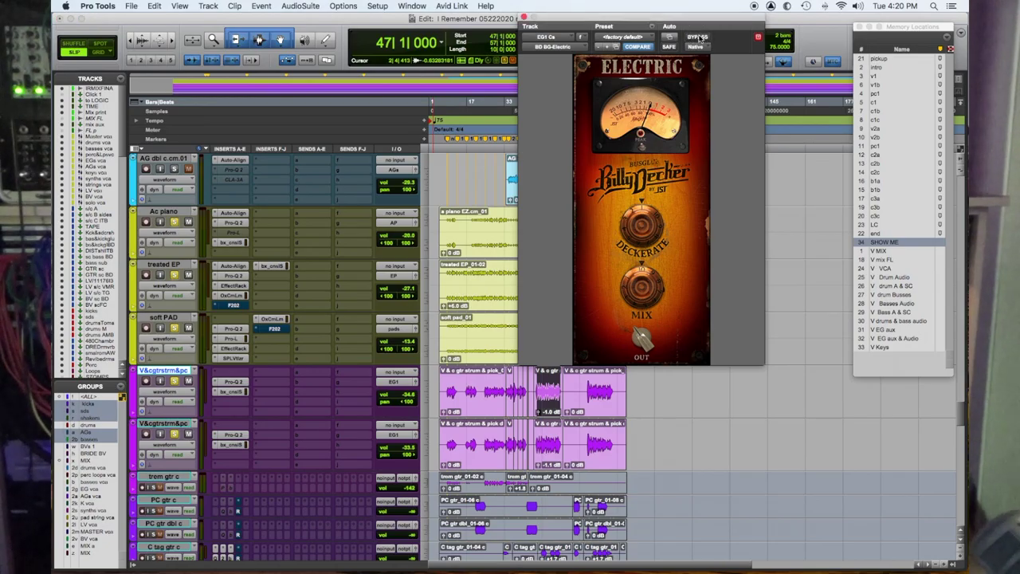
left_click(698, 37)
key("space")
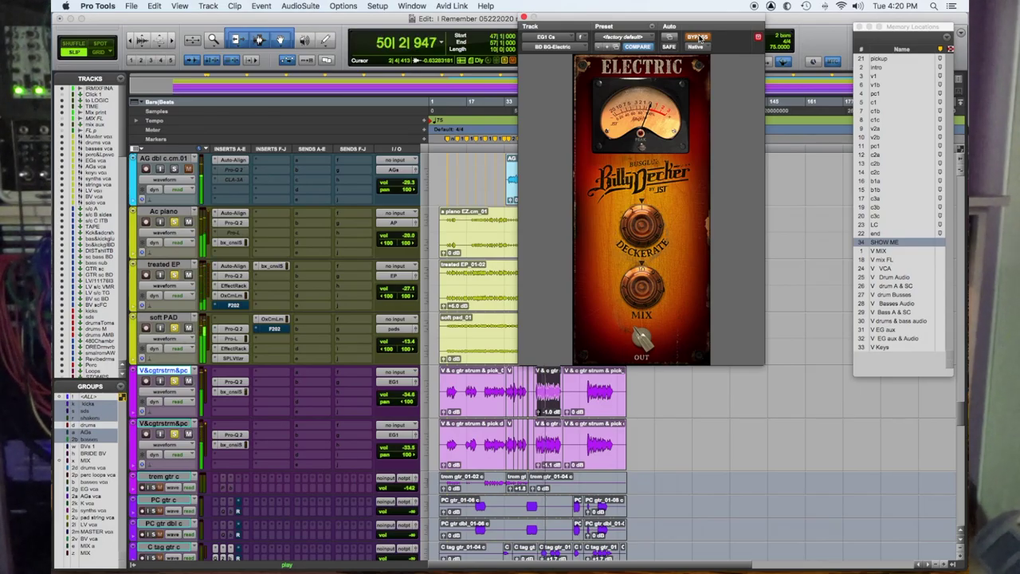
left_click(698, 38)
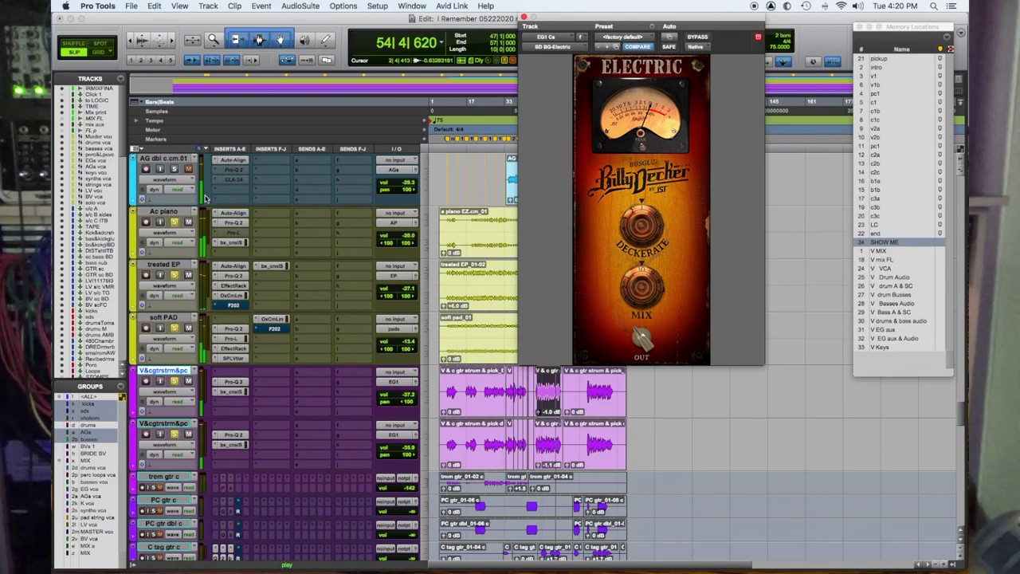
Step: Select the Ac piano track, close the BD BG-Electric window and stop playback
left_click(173, 209)
key("super+alt+ctrl+w")
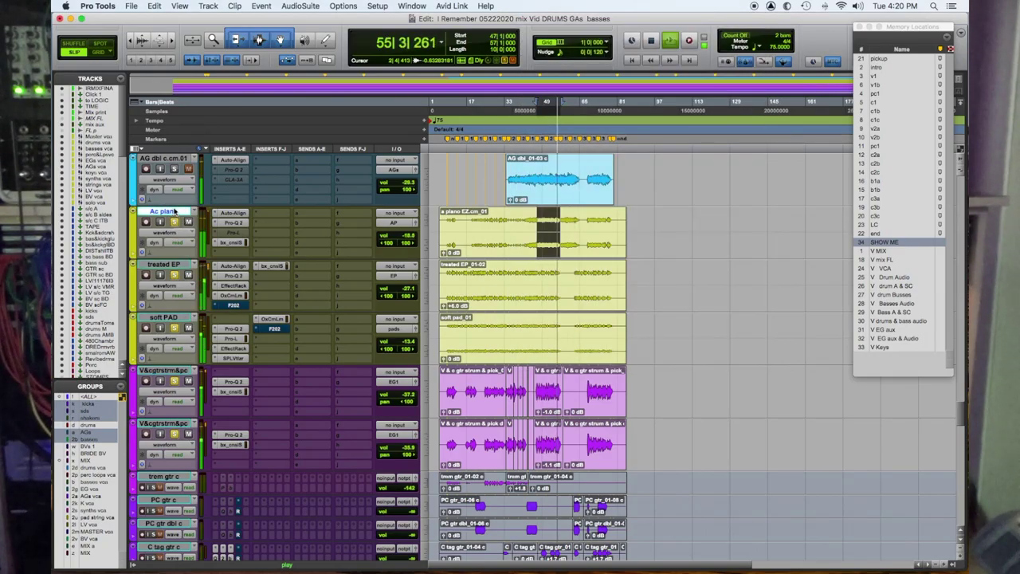
key("space")
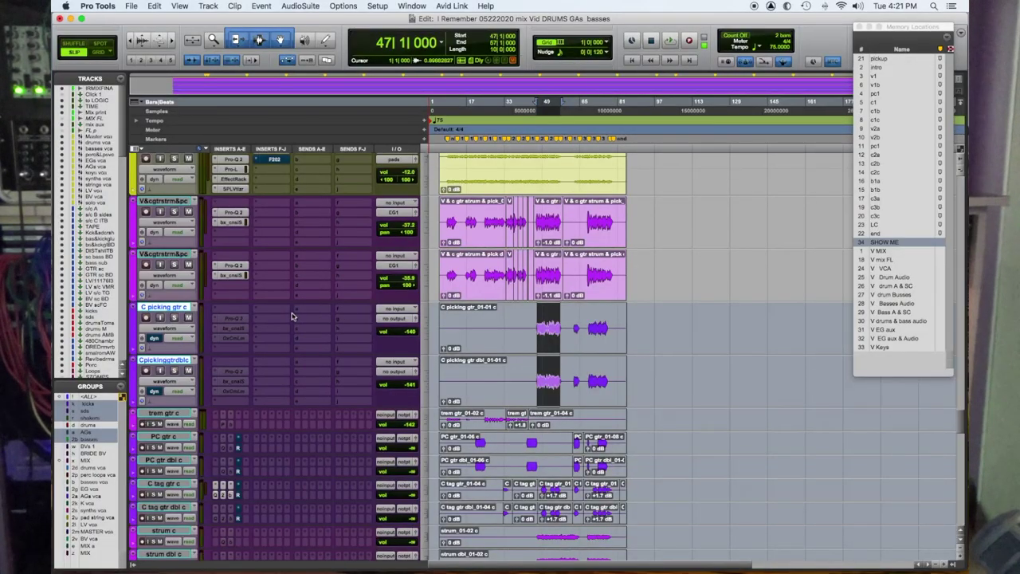
Step: Route the outputs of both selected C picking guitar tracks to the EG2 (Stereo) bus
left_click(405, 320)
mouse_move(408, 328)
mouse_move(473, 331)
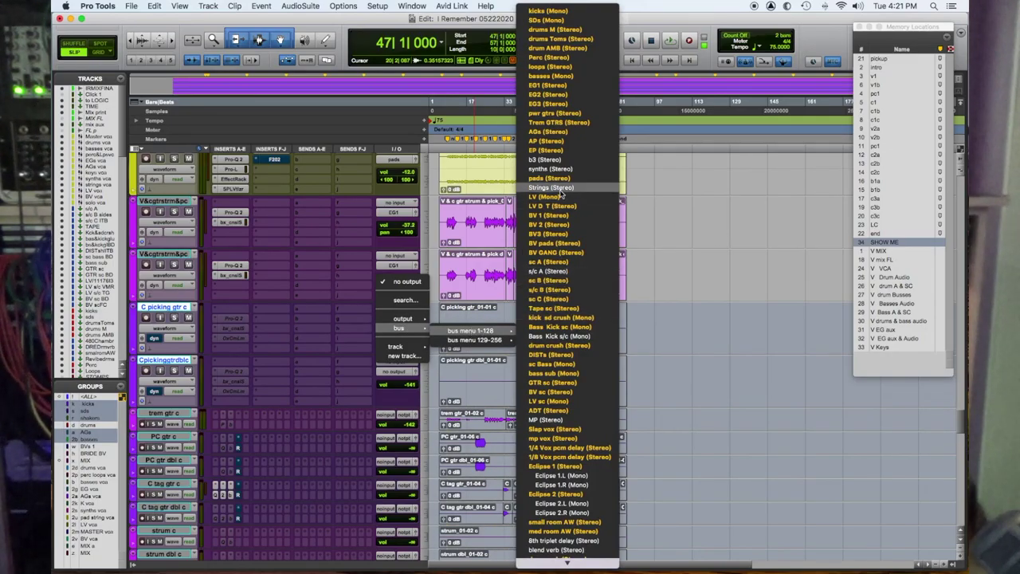
left_click(573, 96)
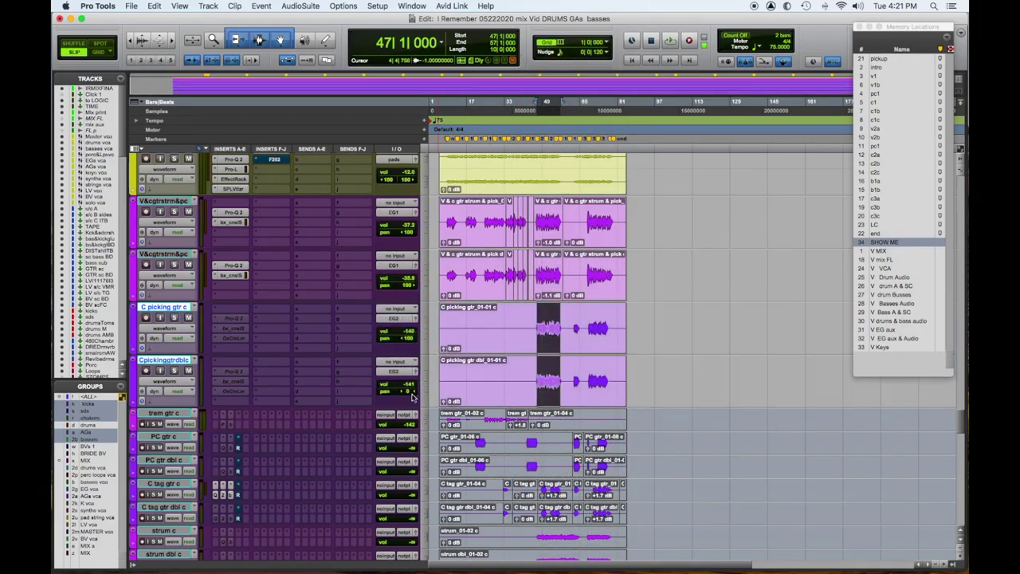
Step: Solo and play the two C picking guitars, and enlarge the EG2 aux track to show its inserts and sends
left_click(172, 371)
key("space")
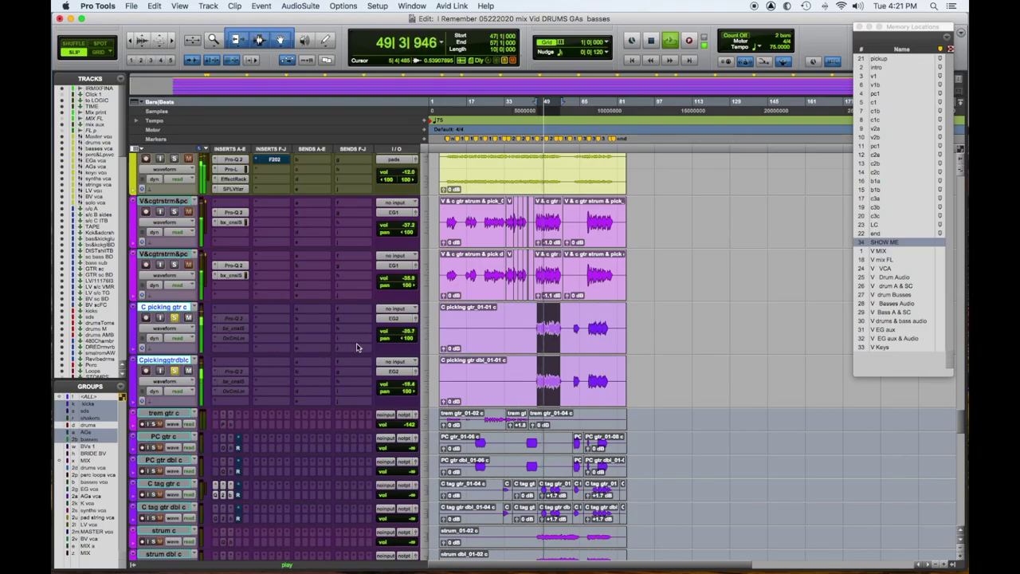
scroll(322, 348, "up", 15)
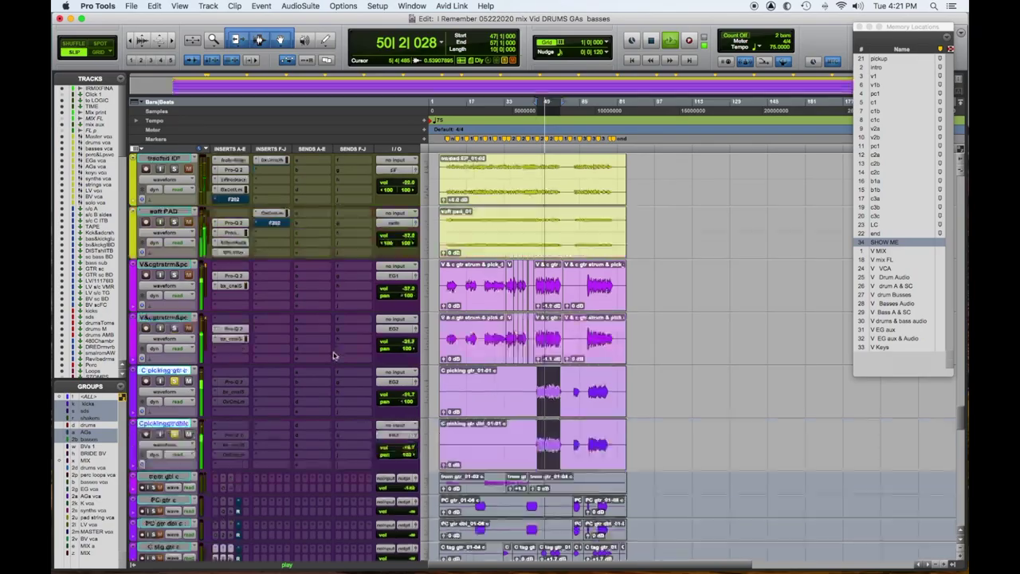
scroll(329, 362, "up", 20)
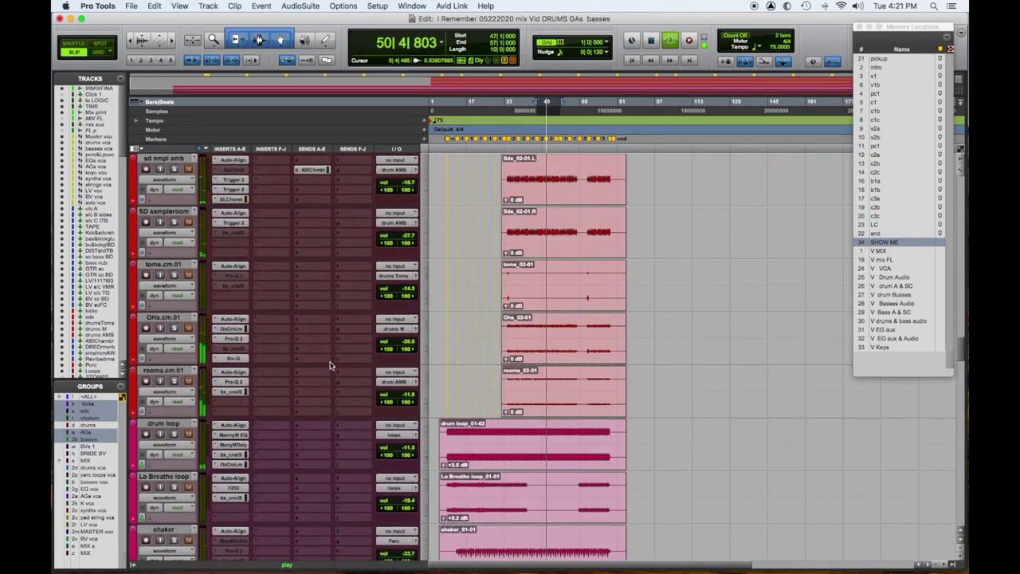
scroll(329, 362, "up", 20)
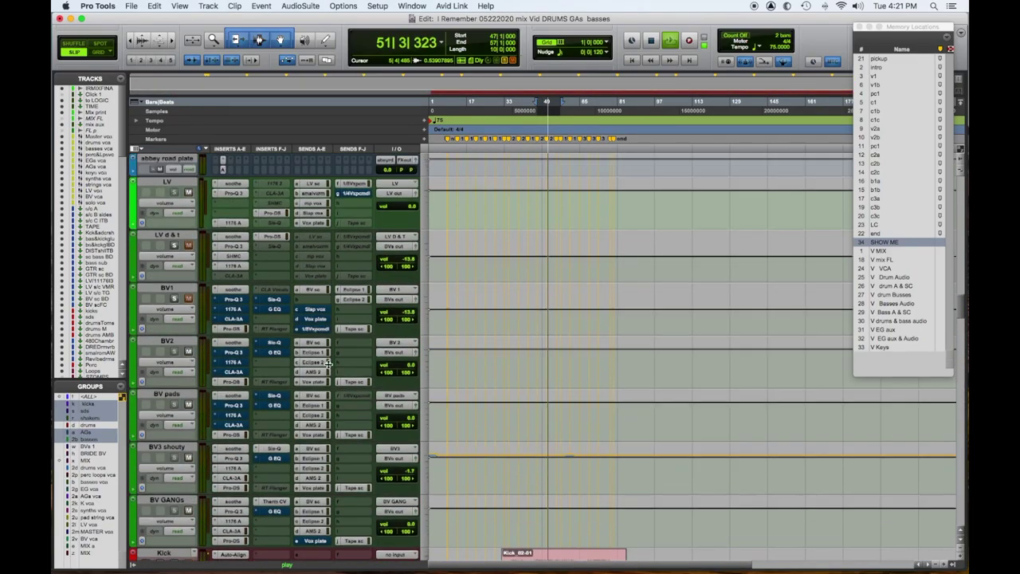
scroll(329, 367, "up", 5)
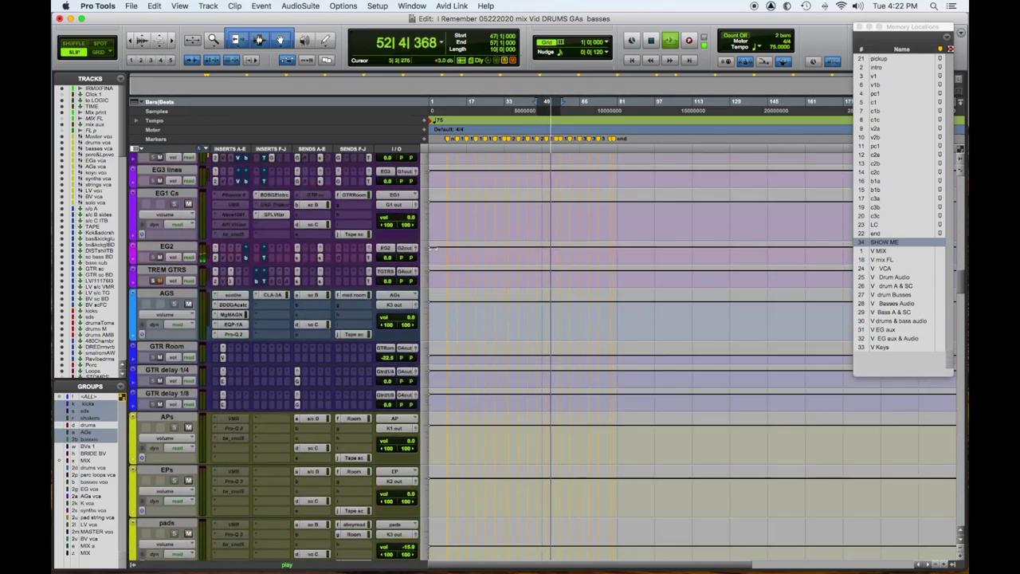
right_click(427, 255)
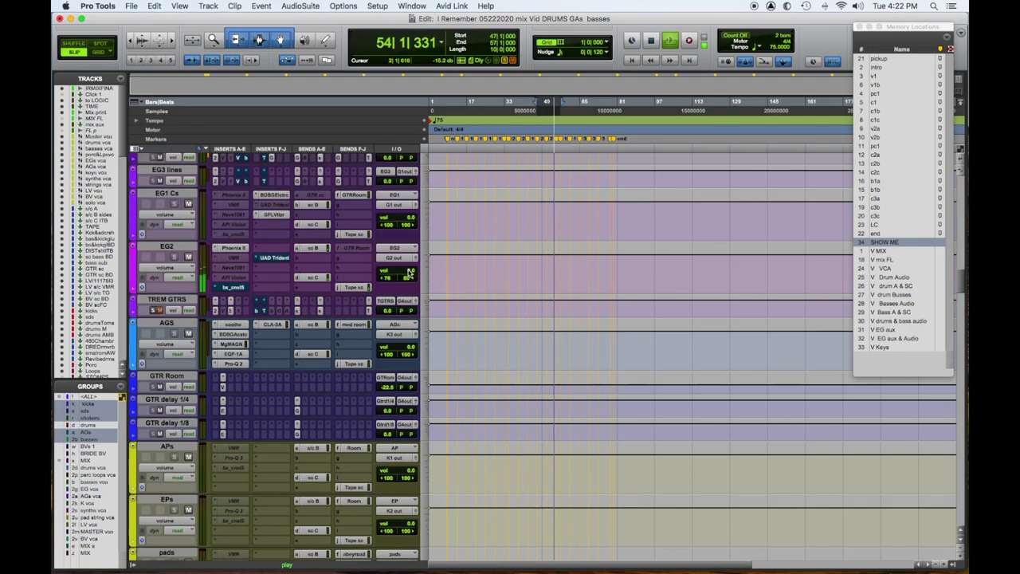
key("space")
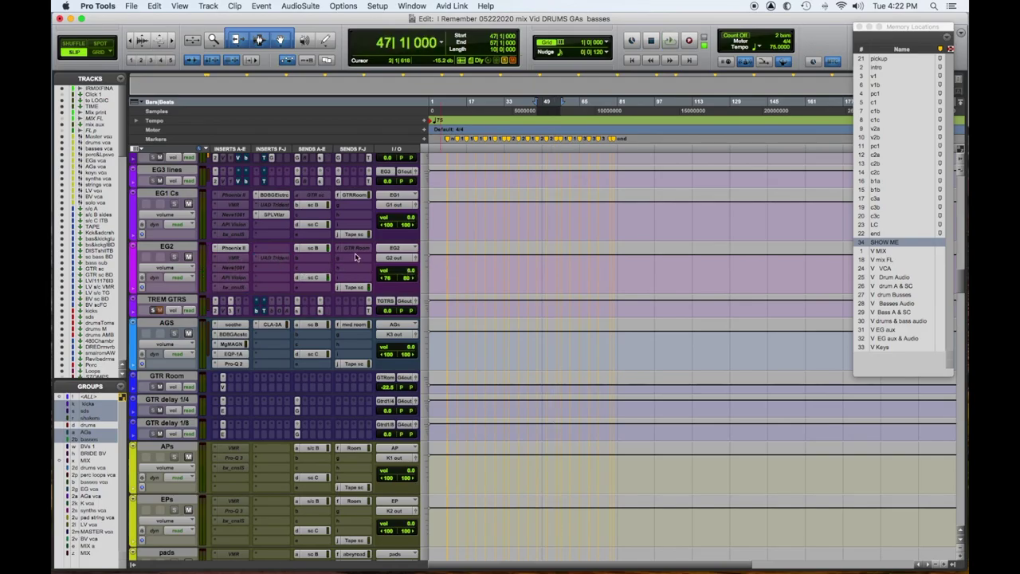
Step: Adjust the Phoenix II insert on the EG2 track and check the ValhallaRoom reverb settings on the GTR Room track
left_click(239, 249)
left_click_drag(599, 104, 600, 99)
left_click(691, 70)
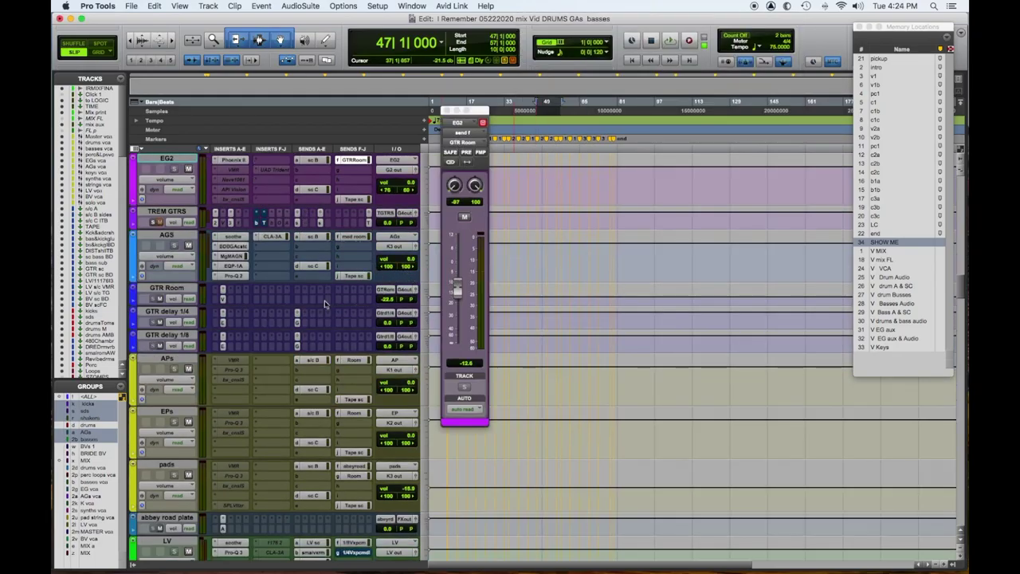
left_click(223, 300)
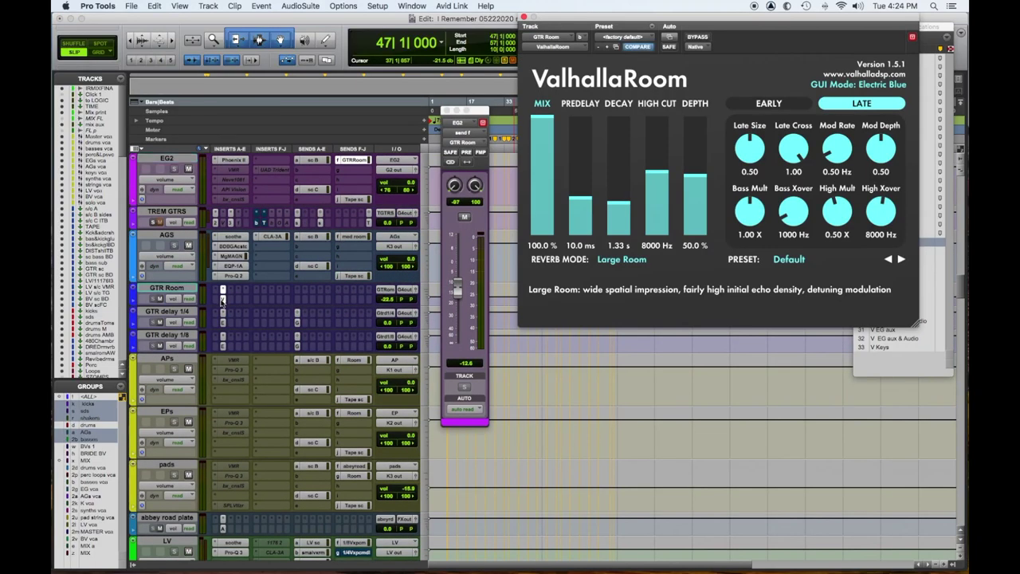
left_click(523, 17)
Step: Play the song and raise EG2's GTR Room send level to about -2 dB
key("space")
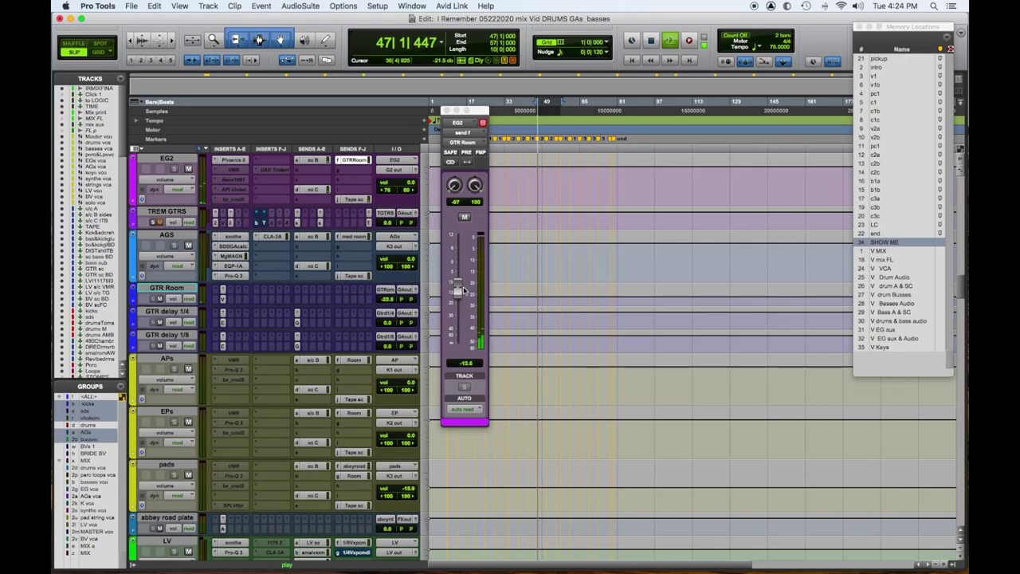
left_click(457, 290, "alt")
left_click_drag(458, 265, 459, 276)
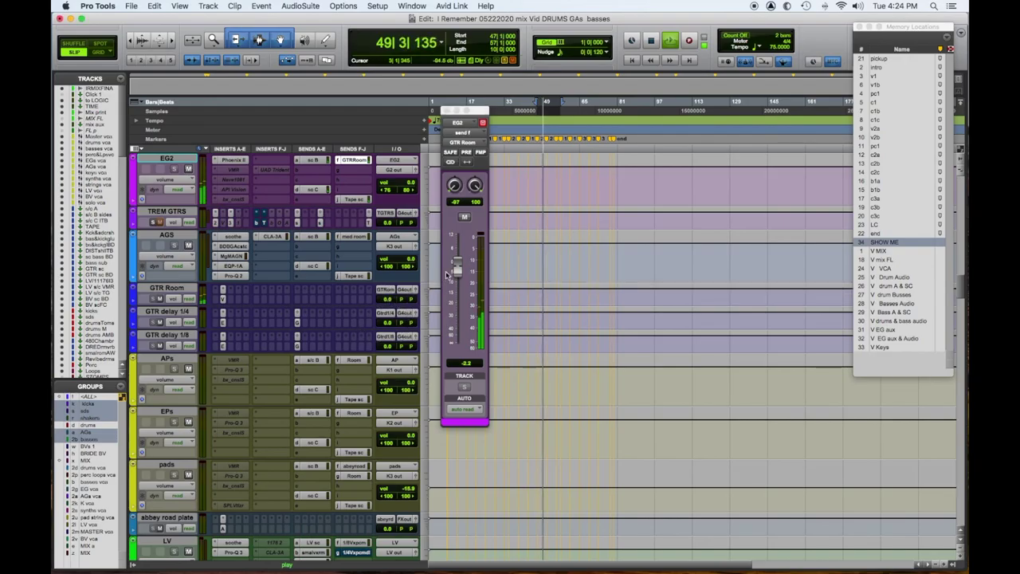
mouse_move(460, 272)
left_mouse_down()
mouse_move(462, 235)
mouse_move(459, 273)
left_mouse_up()
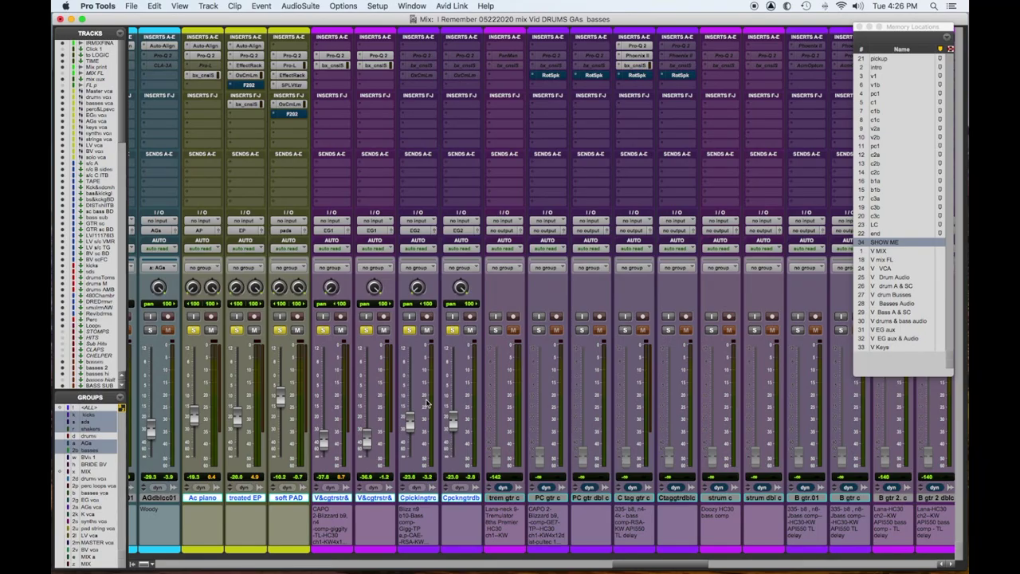
Step: Unsolo the selected piano, pad and guitar tracks during playback, and select the EG1 Cs and EG2 aux tracks
key("space")
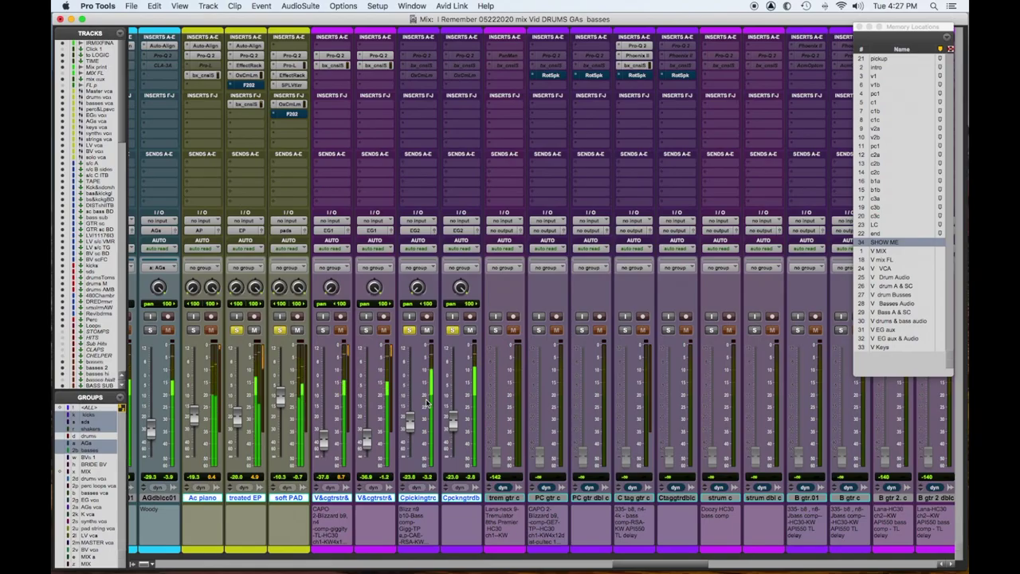
key("shift+s")
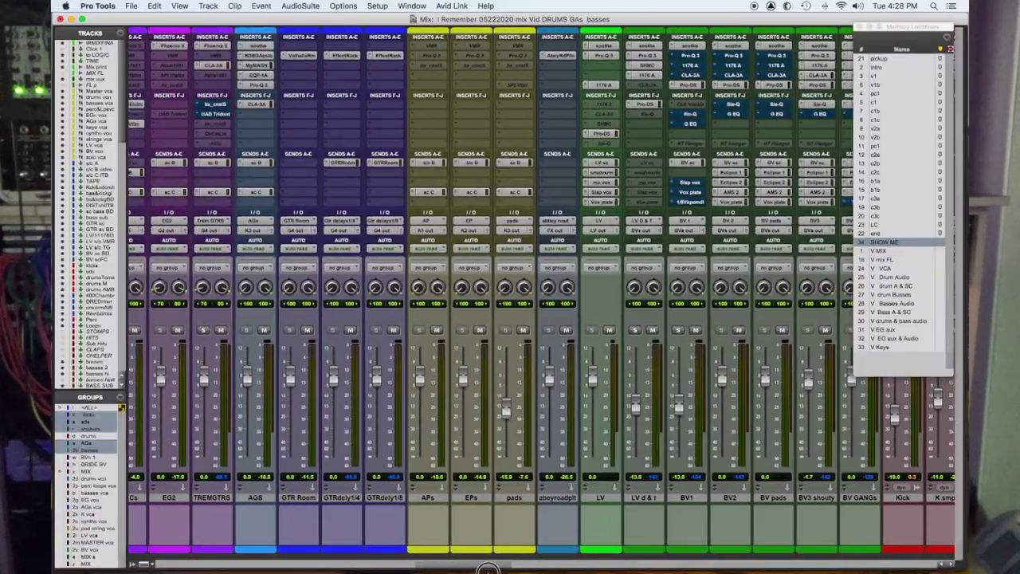
left_click_drag(488, 569, 462, 568)
left_click_drag(426, 502, 288, 510)
left_click(343, 497, "super")
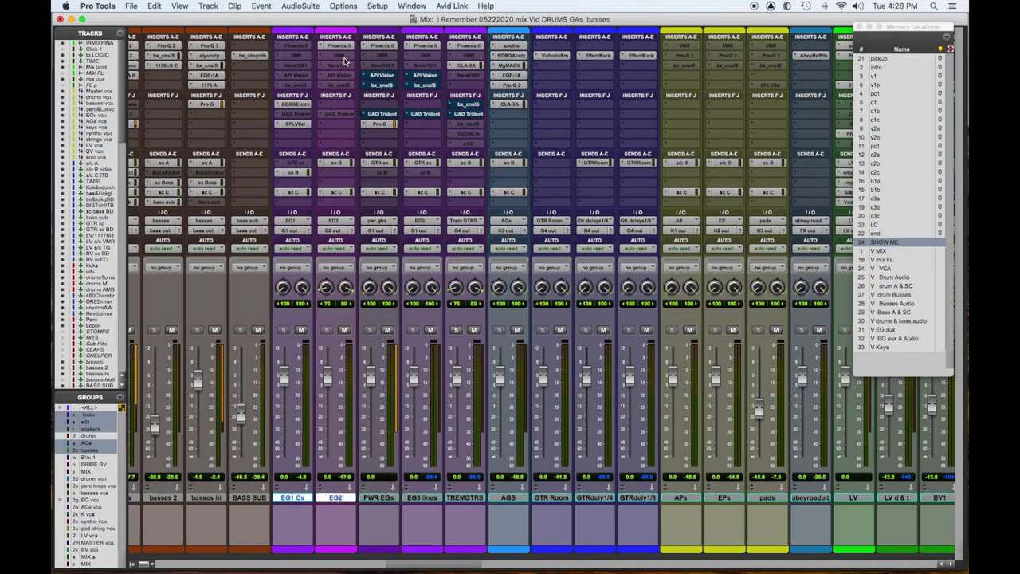
Step: In EG2's bx_console SSL 4000 E, raise the high-pass filter frequency and lower the low-mid band's frequency and gain
left_click(338, 84)
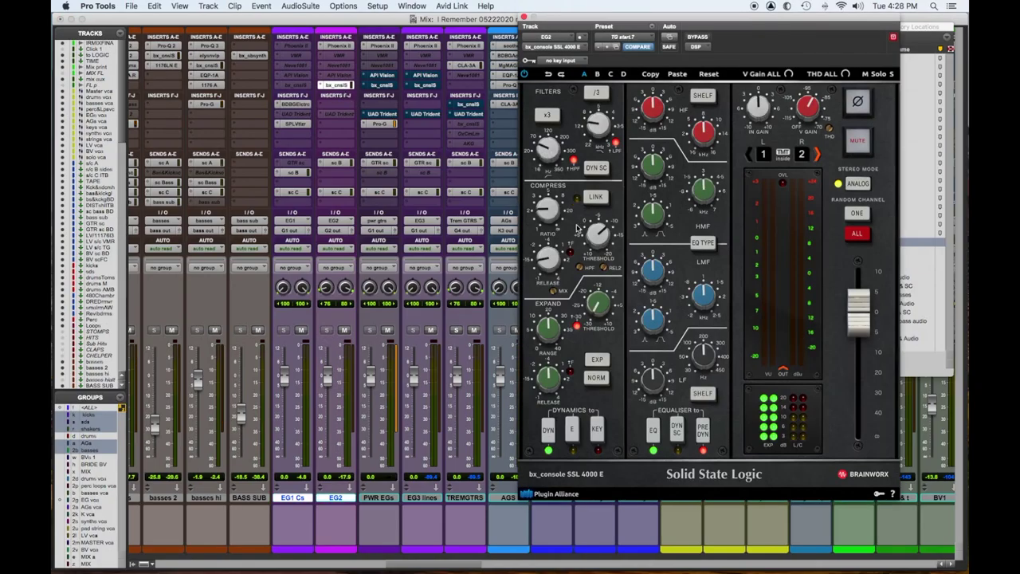
mouse_move(552, 158)
left_mouse_down()
mouse_move(545, 124)
mouse_move(549, 142)
left_mouse_up()
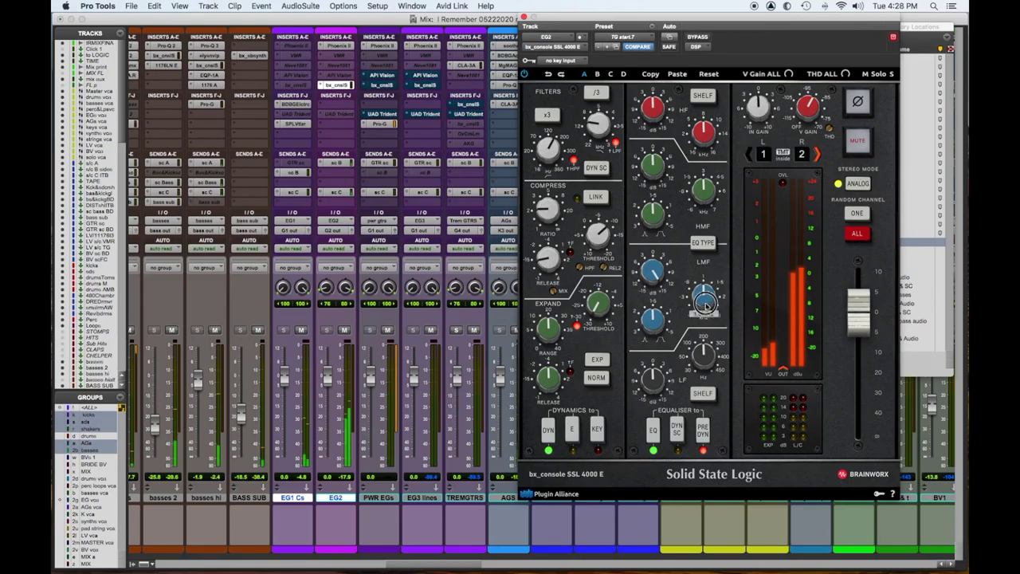
left_click_drag(703, 297, 701, 320)
left_click_drag(652, 271, 651, 327)
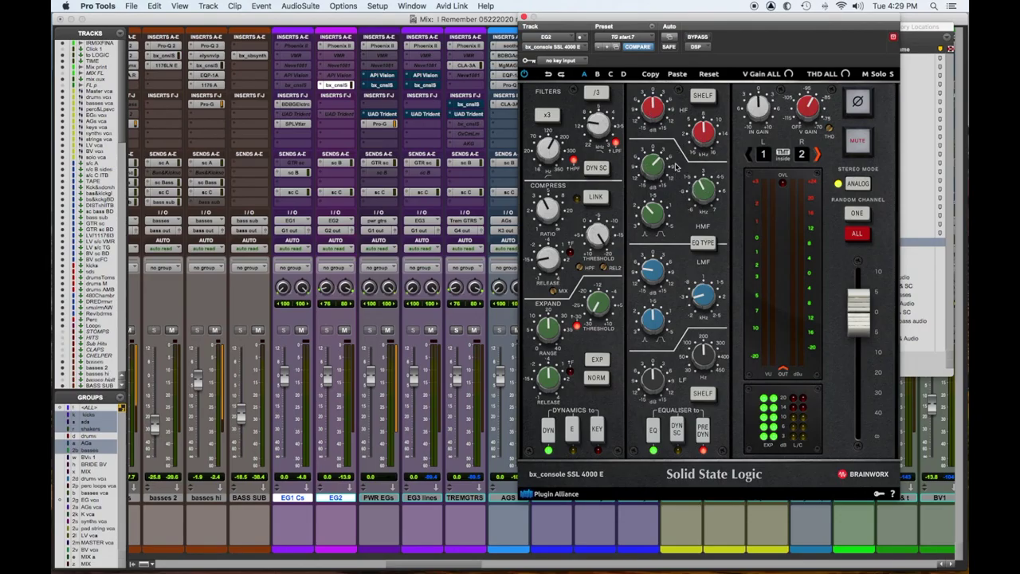
left_click_drag(547, 158, 548, 148)
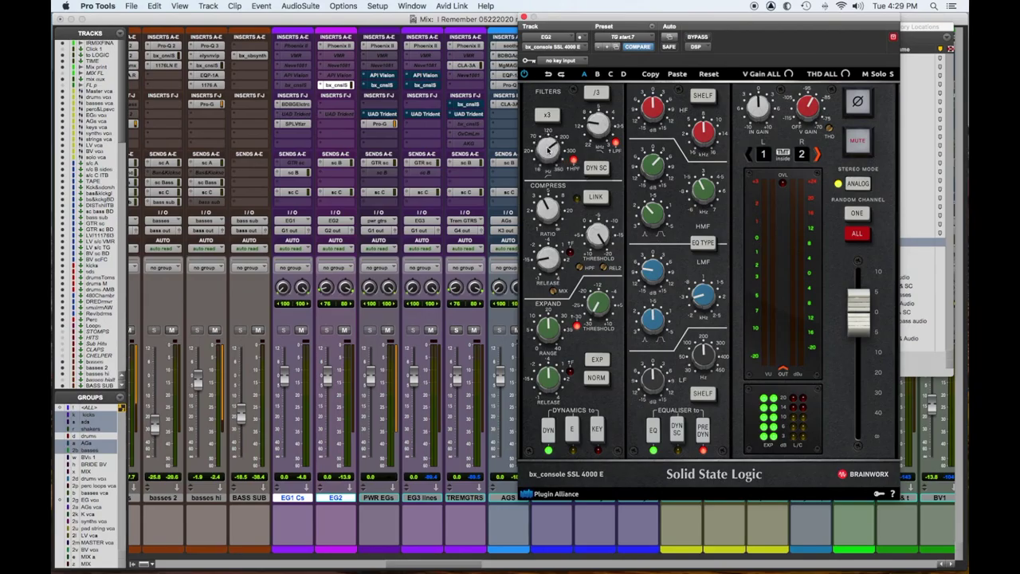
Step: Compare EG2's bx_console SSL 4000 E bypassed and active, trim its output fader slightly down, and close the plug-in
left_click(698, 38)
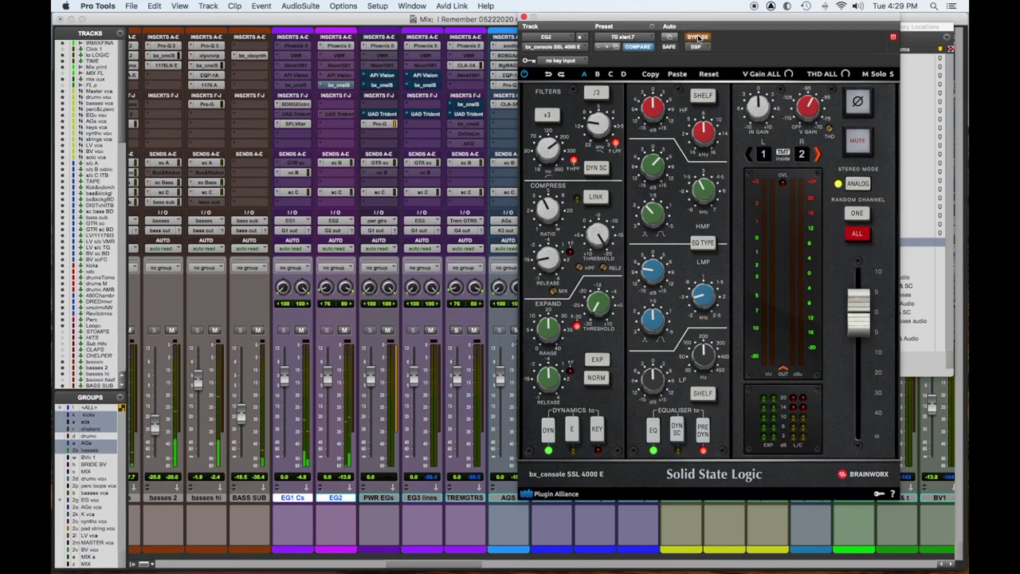
left_click(699, 38)
left_click_drag(859, 318, 860, 322)
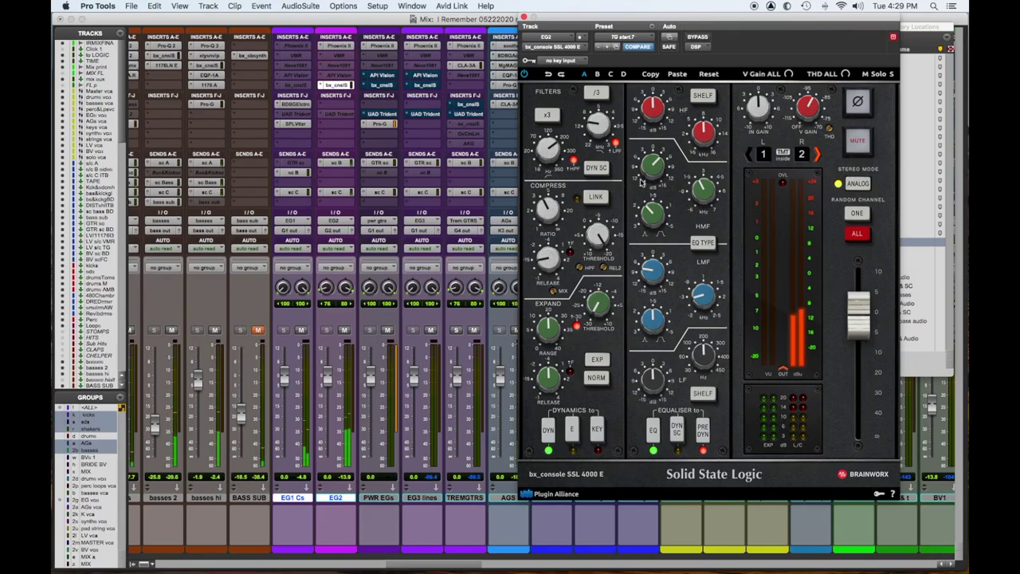
left_click(524, 16)
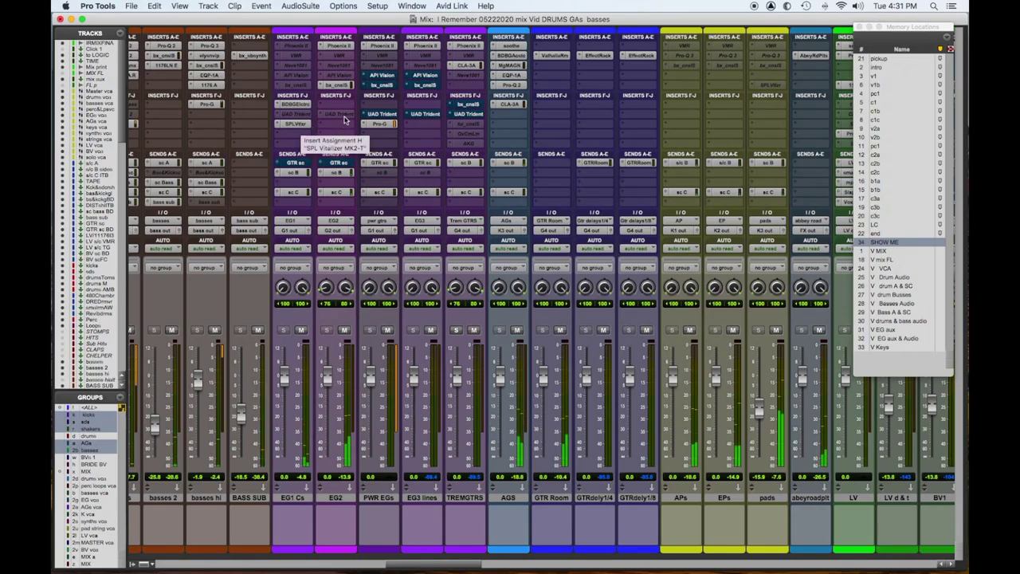
Step: Compare the GTR sc and sc B sends on EG1 Cs and EG2 by toggling their mutes during playback
left_click(339, 167)
left_click(340, 164)
left_click(338, 165)
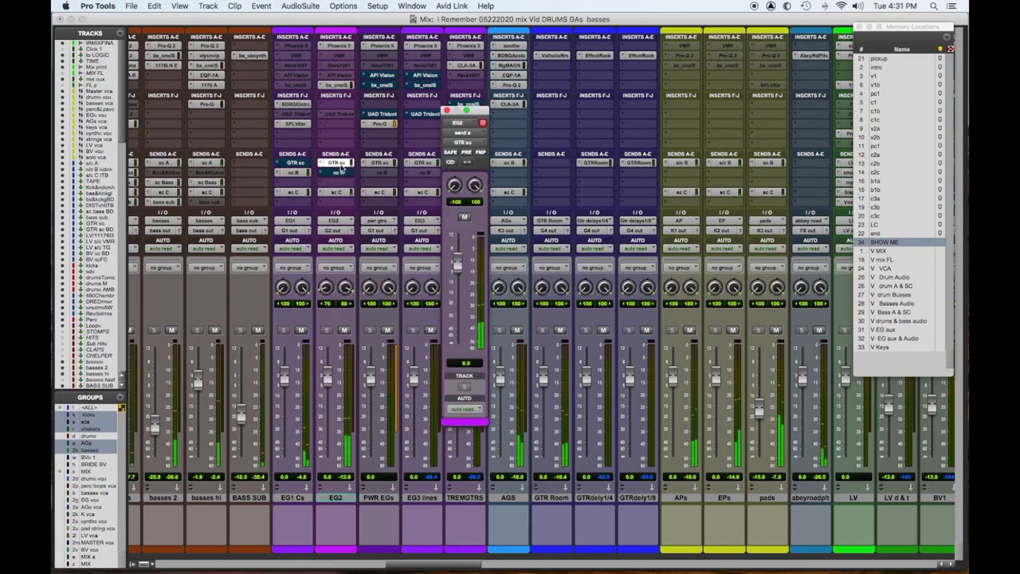
left_click(305, 165)
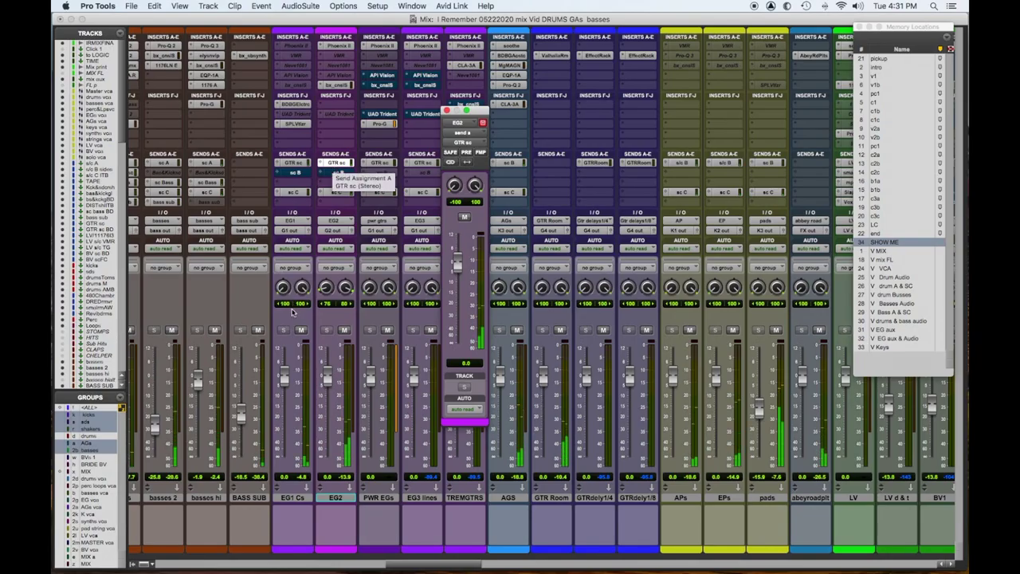
left_click(338, 163, "ctrl+super")
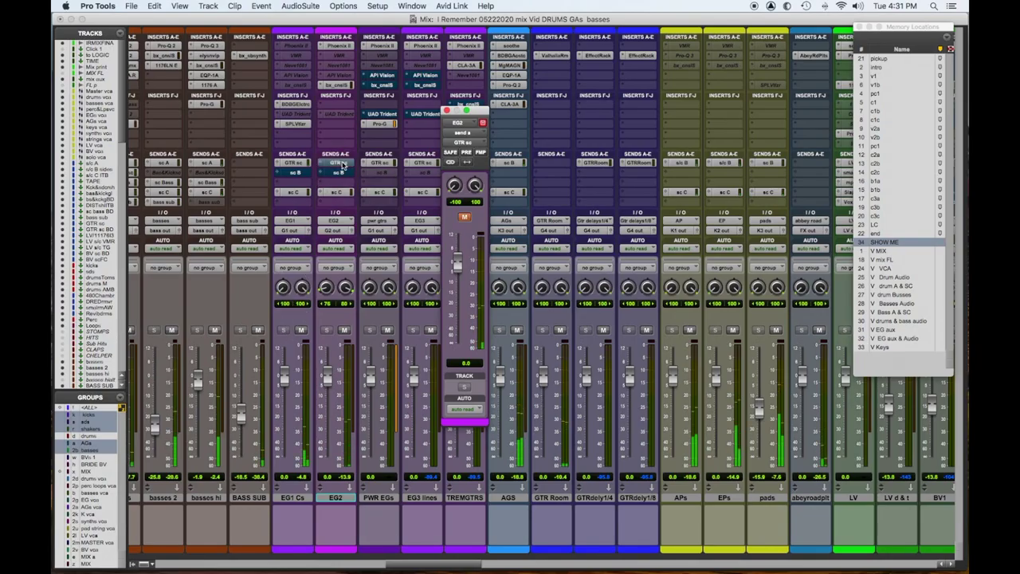
left_click(307, 163, "ctrl+super")
left_click(345, 174, "ctrl+super")
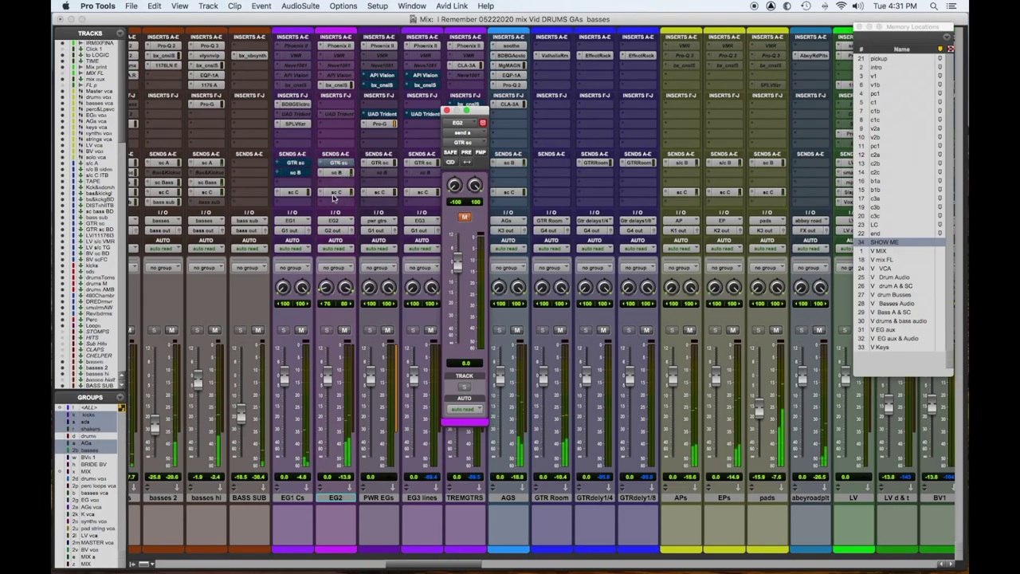
Step: Mute the sc B and sc C sends on EG1 Cs and EG2, and activate GTR sc as their only sidechain send
left_click(334, 193, "ctrl+super")
left_click(296, 193, "ctrl+super")
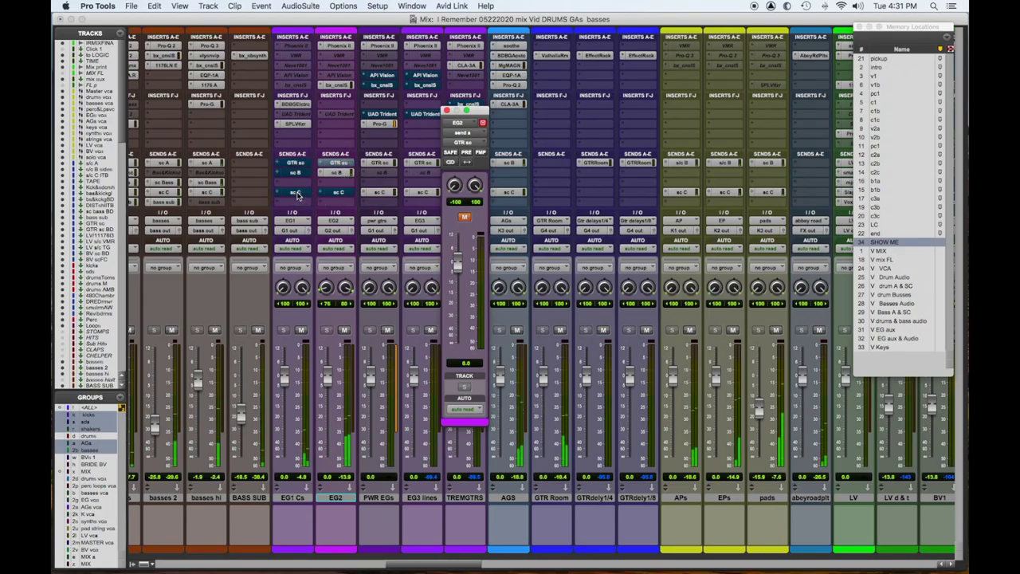
left_click(345, 163, "ctrl+super")
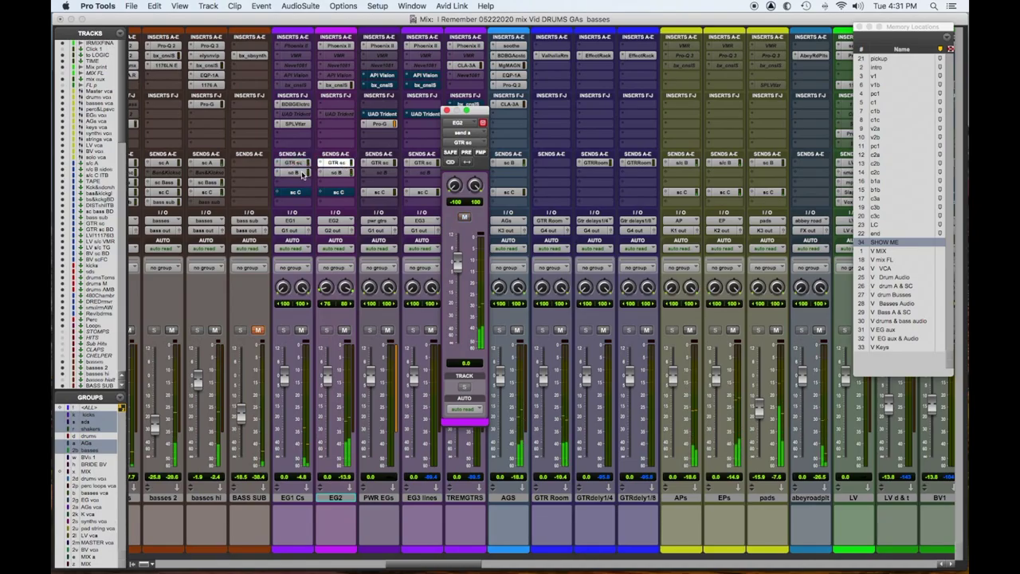
left_click(303, 175, "ctrl+super")
left_click(335, 173, "ctrl+super")
left_click(344, 163)
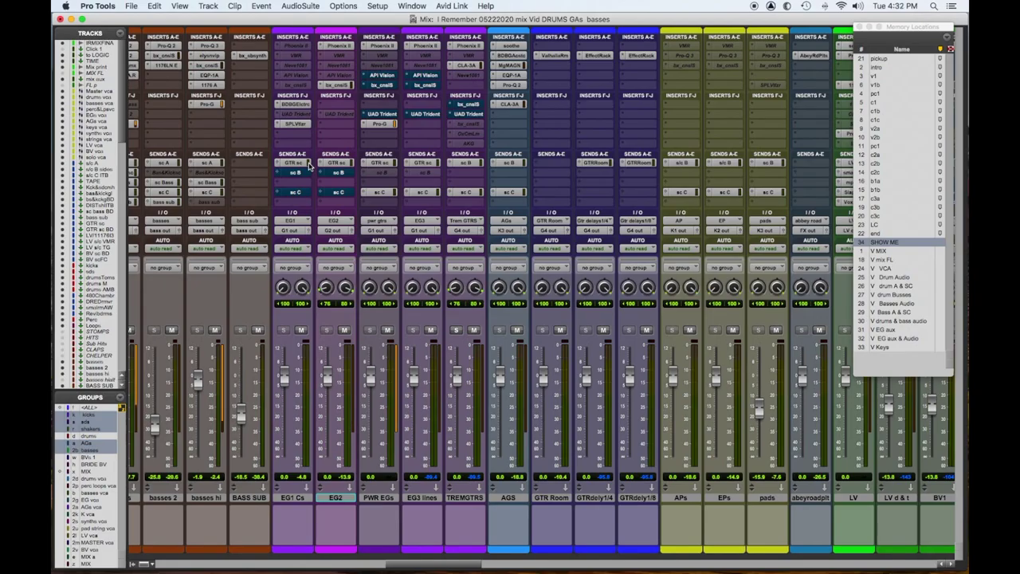
Step: Audition EG2's Gtr delays 1/8 send, set its level to -17.7 dB, and mute it again
key("super+equal")
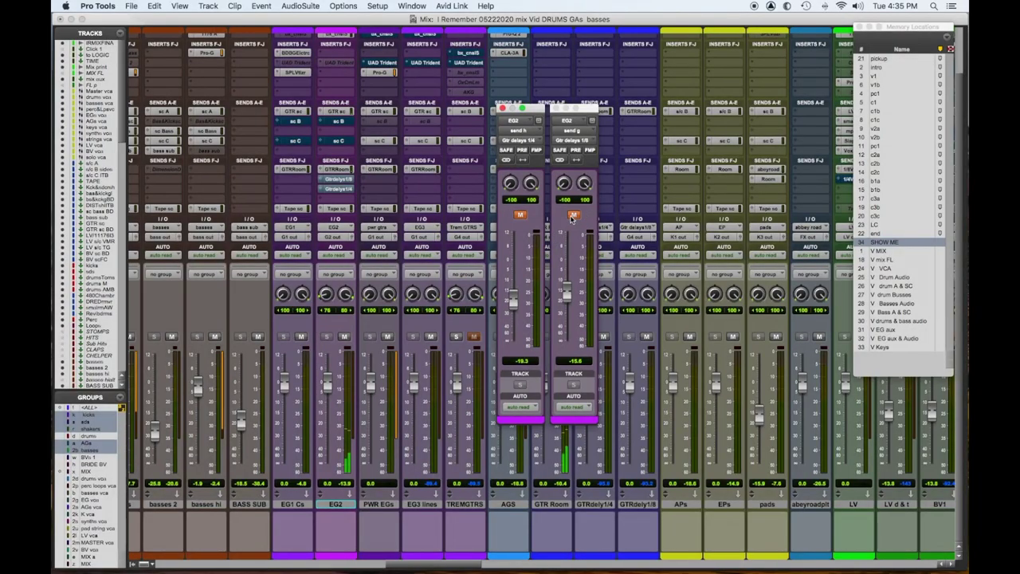
left_click(572, 216)
left_click(571, 216)
left_click_drag(567, 291, 567, 270)
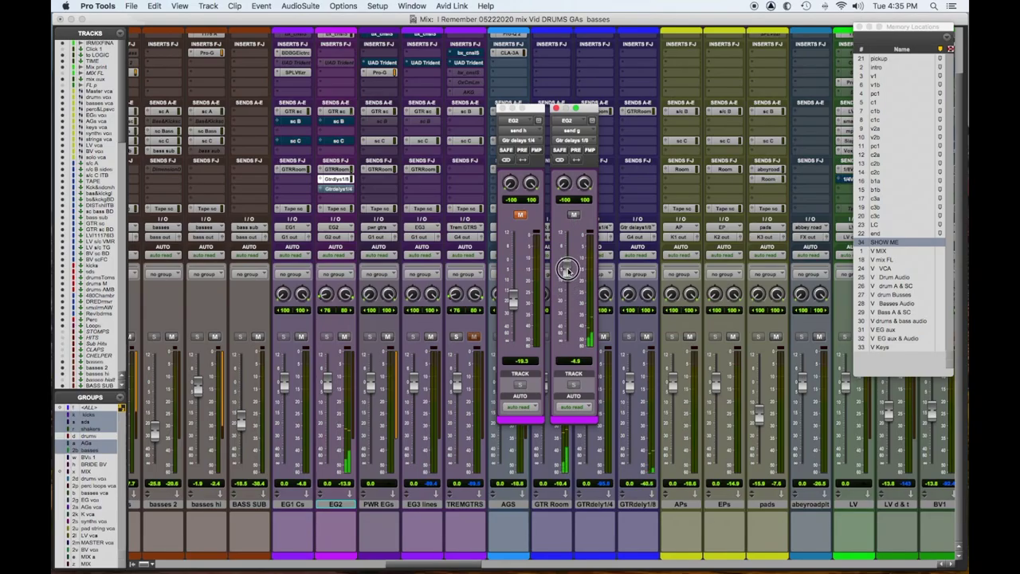
left_click_drag(568, 270, 568, 295)
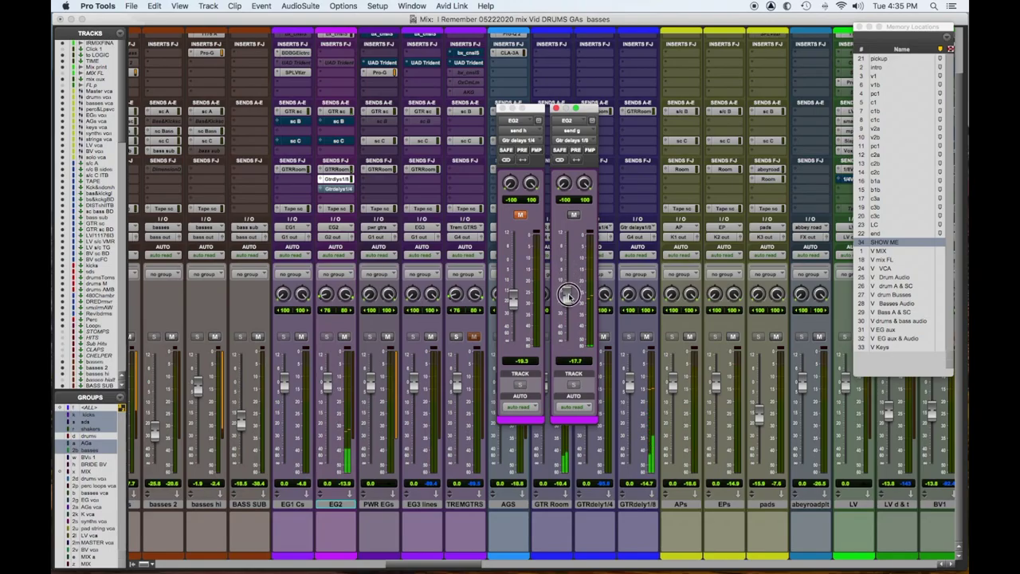
left_click(573, 215)
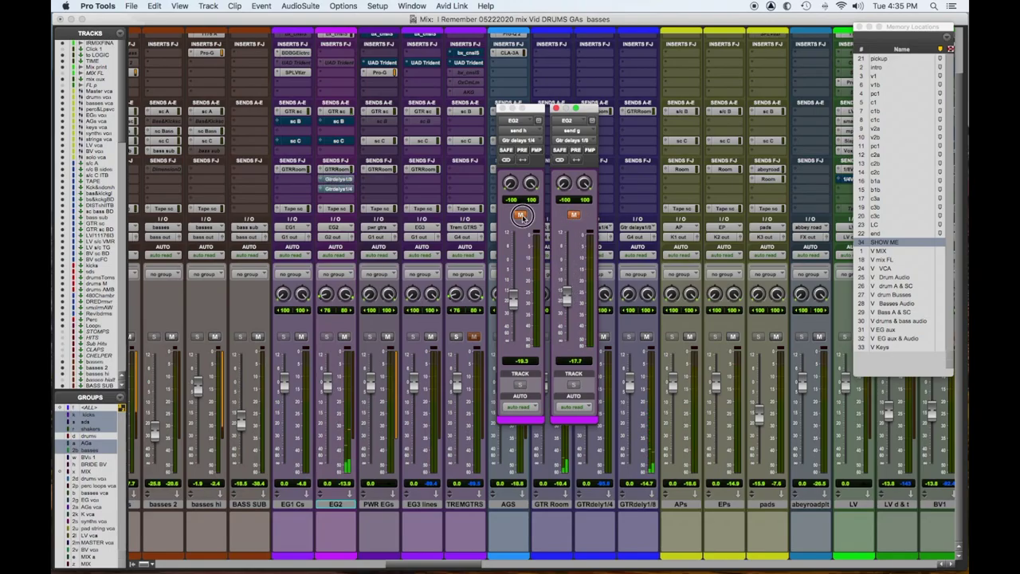
Step: Unmute EG2's Gtr delays 1/4 send, set its level to -18.2 dB, and place the two send windows side by side
left_click(521, 215)
left_click_drag(515, 301, 516, 300)
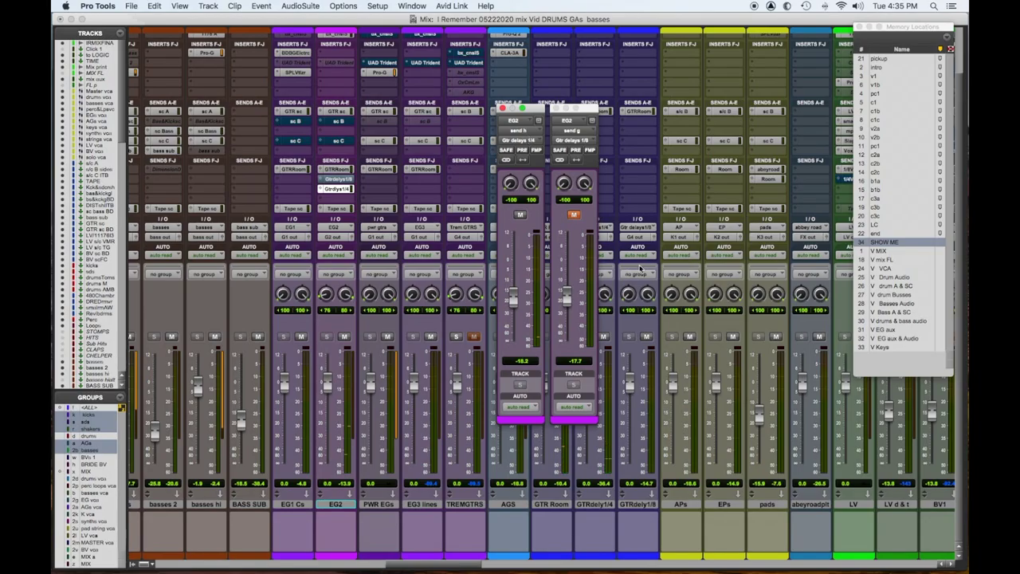
left_click_drag(546, 112, 479, 112)
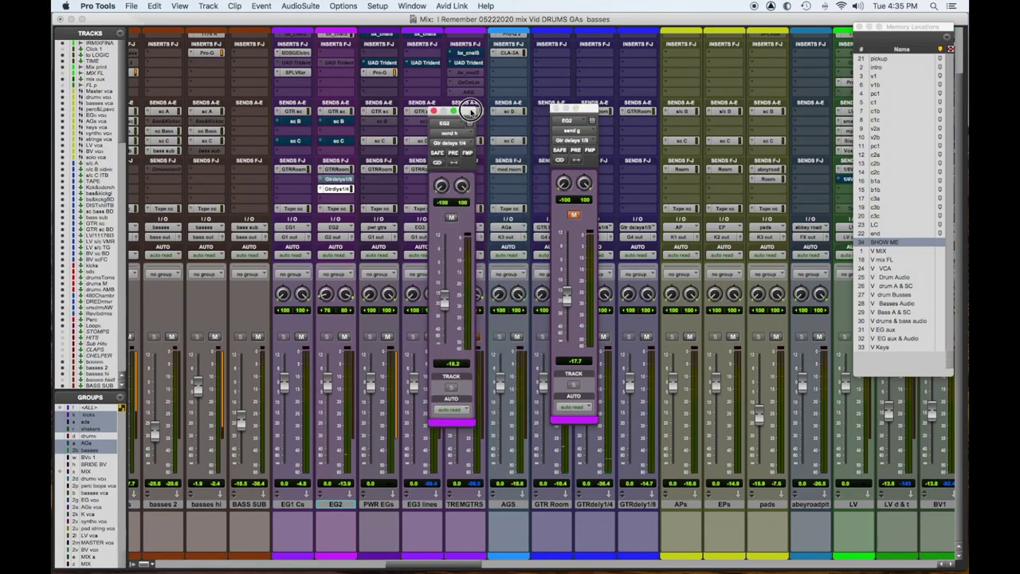
left_click_drag(522, 114, 523, 117)
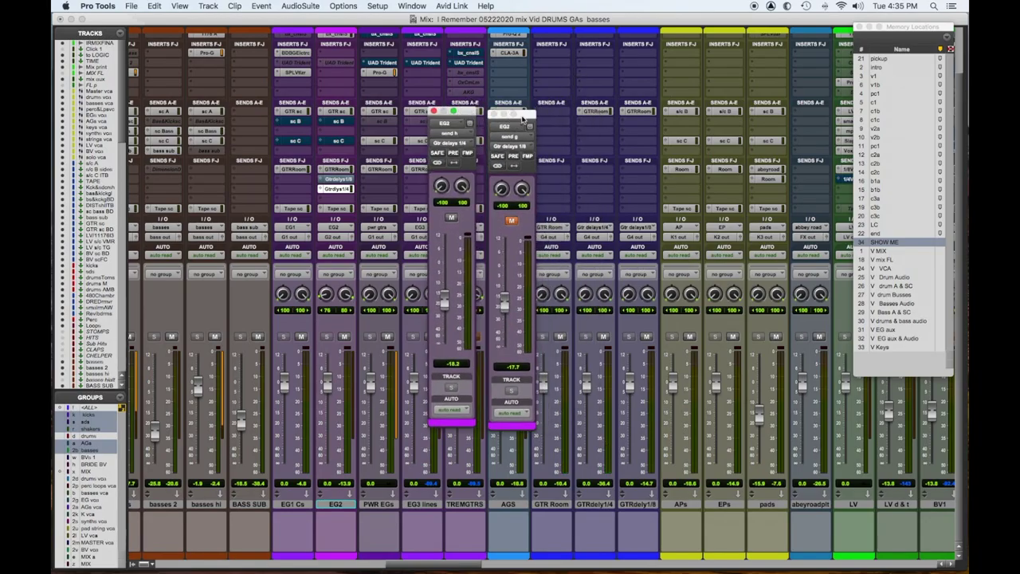
Step: In the GTR delay 1/8 track's EffectRack, set EchoBoy's ping and pong echo times to dotted 1/8 notes
scroll(582, 255, "up", 3)
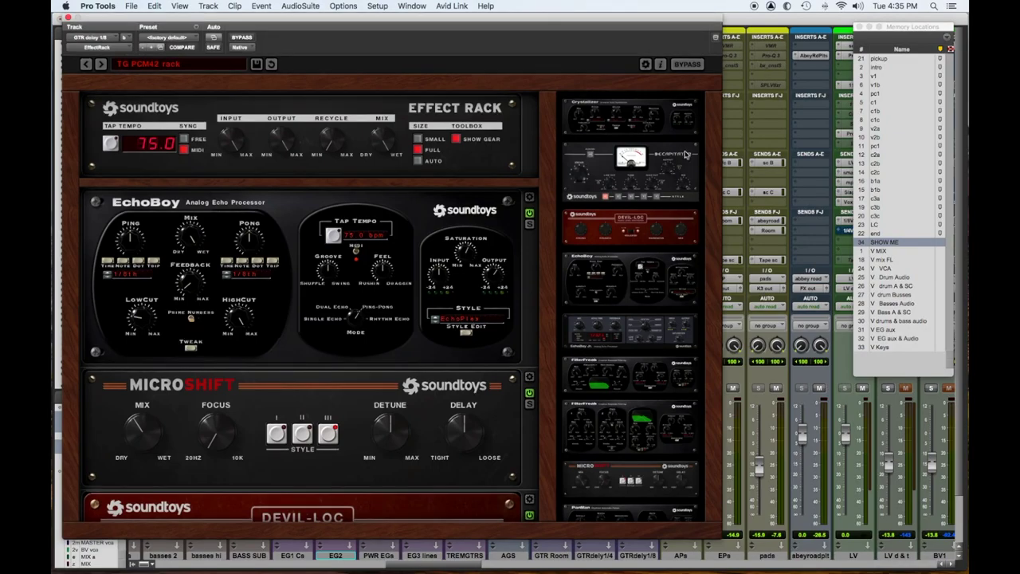
left_click_drag(492, 19, 615, 131)
left_click(352, 393)
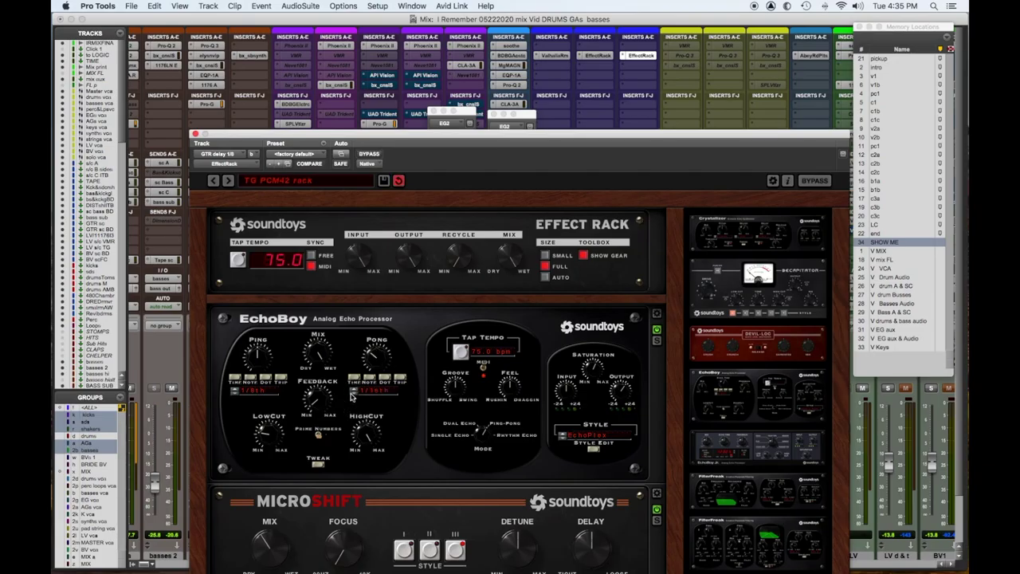
left_click(353, 391)
left_click(386, 378)
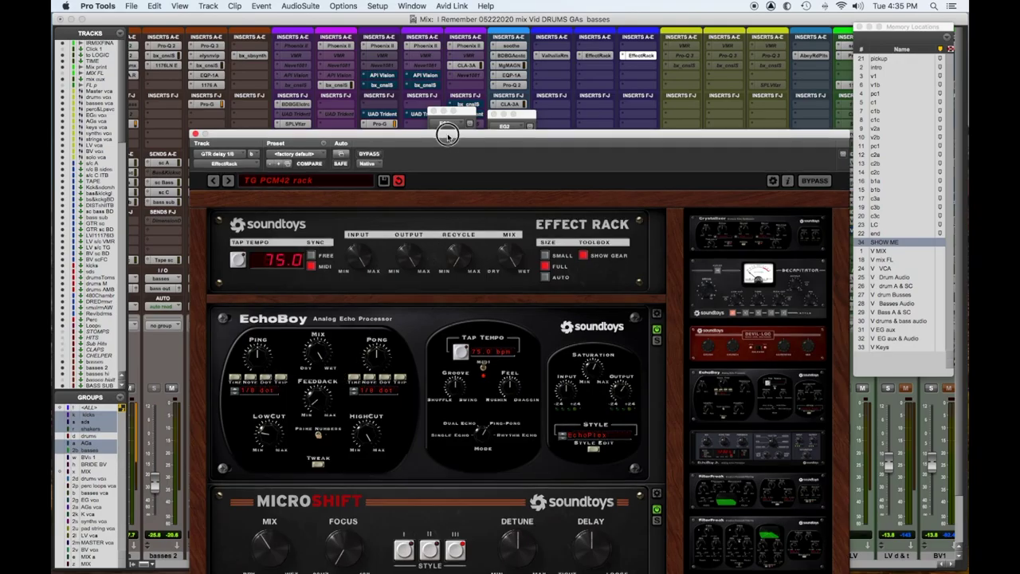
Step: Move the EffectRack window clear of the sends, unmute EG2's Gtr delays 1/8 send, and raise its level to about -9 dB
left_click_drag(449, 132, 449, 257)
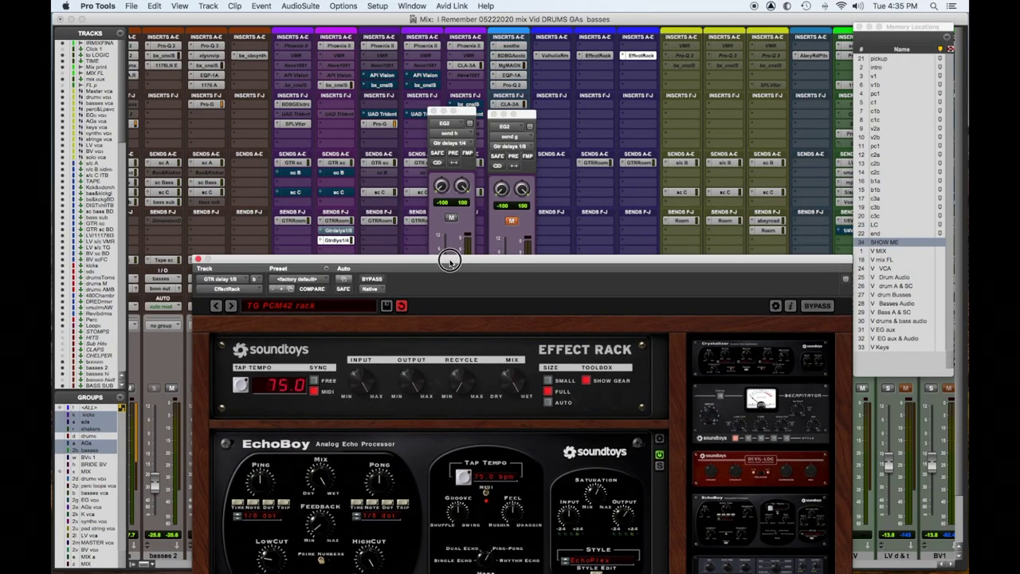
left_click(512, 223)
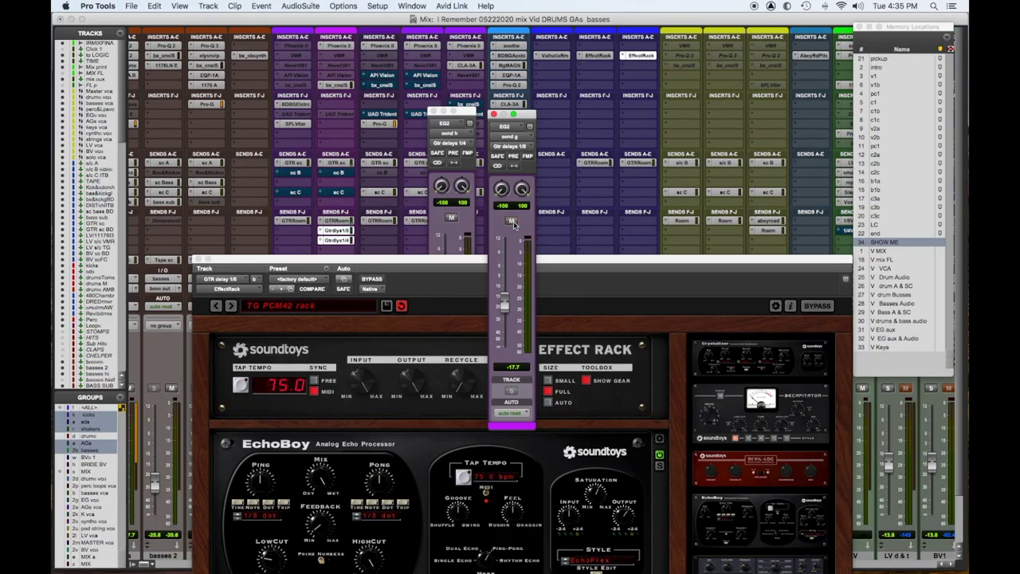
left_click_drag(513, 308, 504, 288)
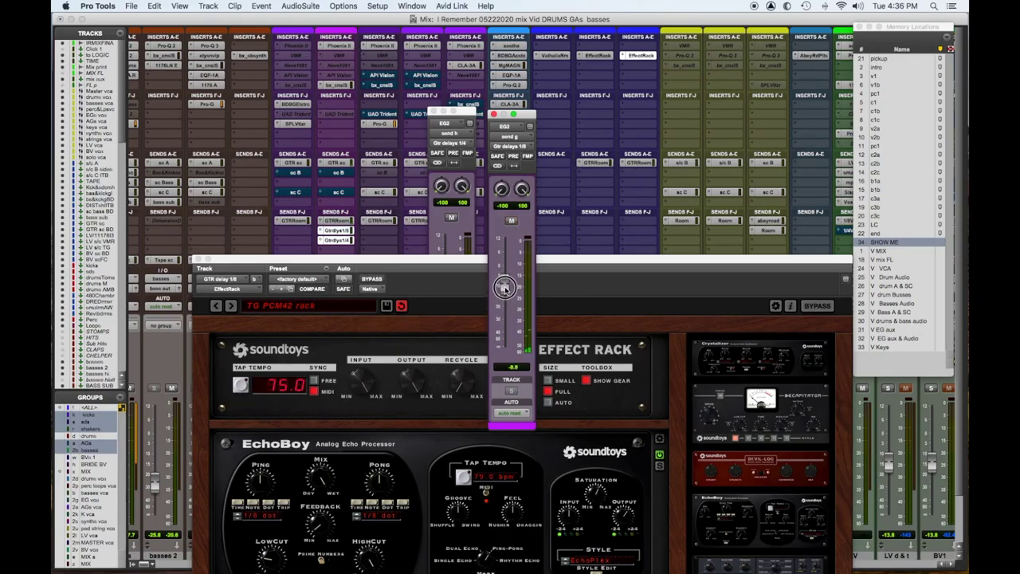
Step: Set EG2's Gtr delays 1/8 send to -9.1 dB and open EG2's BD BG-Electric insert
left_click_drag(504, 288, 497, 302)
left_click(344, 106)
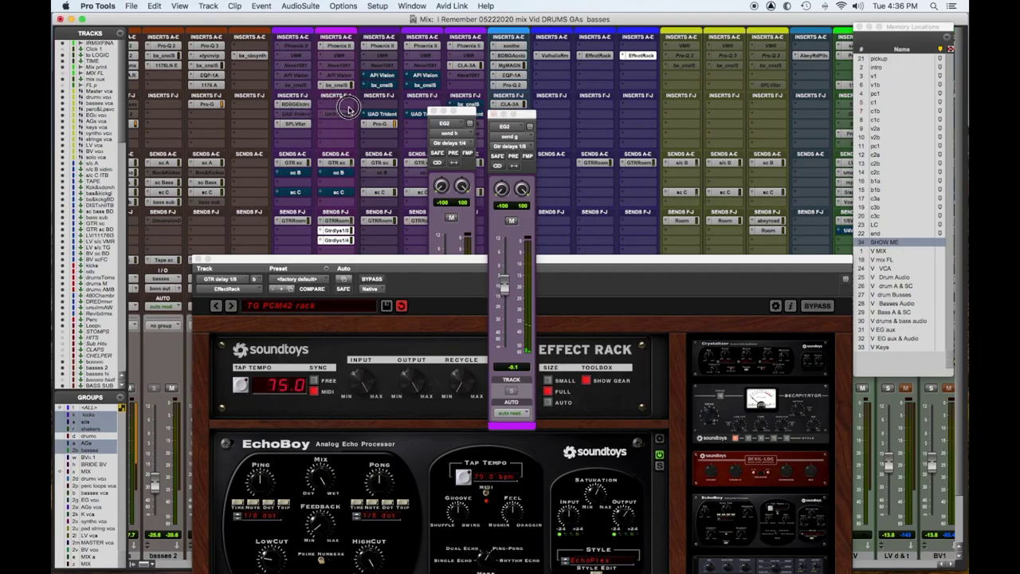
left_click_drag(344, 106, 345, 107)
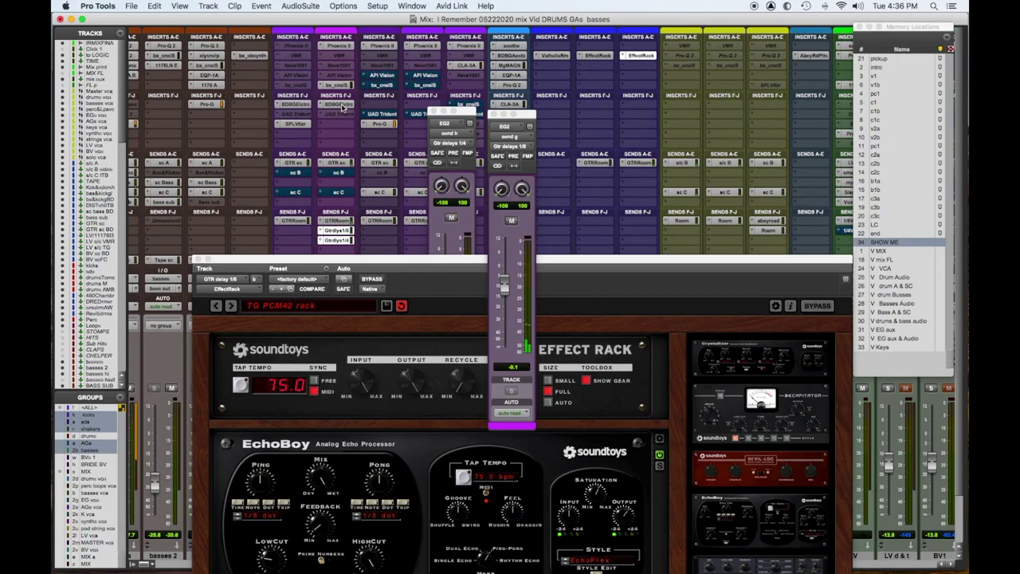
left_click(343, 107)
Step: Adjust the output of EG2's BD BG-Electric plug-in and set its mix to 68
mouse_move(641, 321)
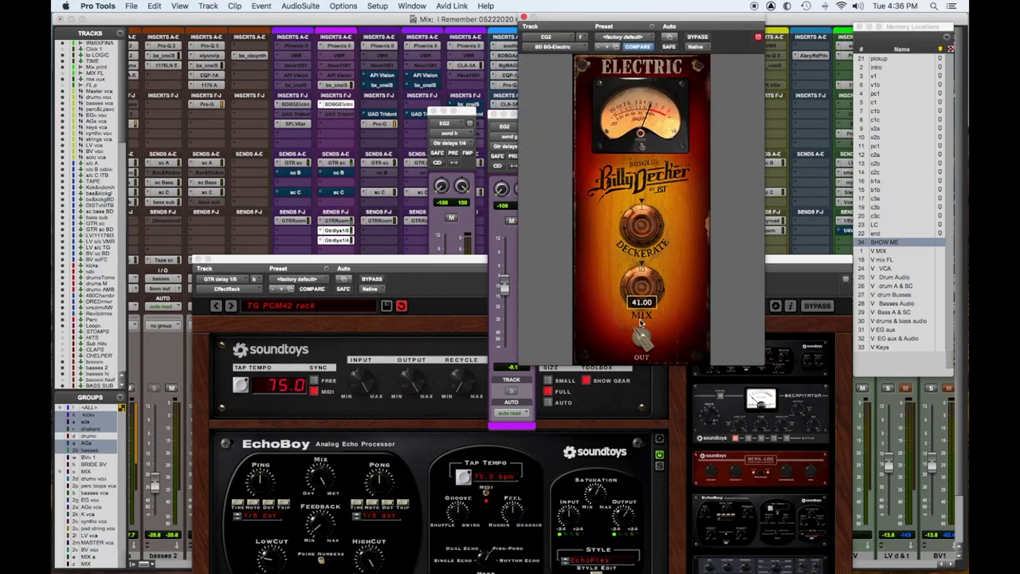
left_click_drag(637, 333, 633, 339)
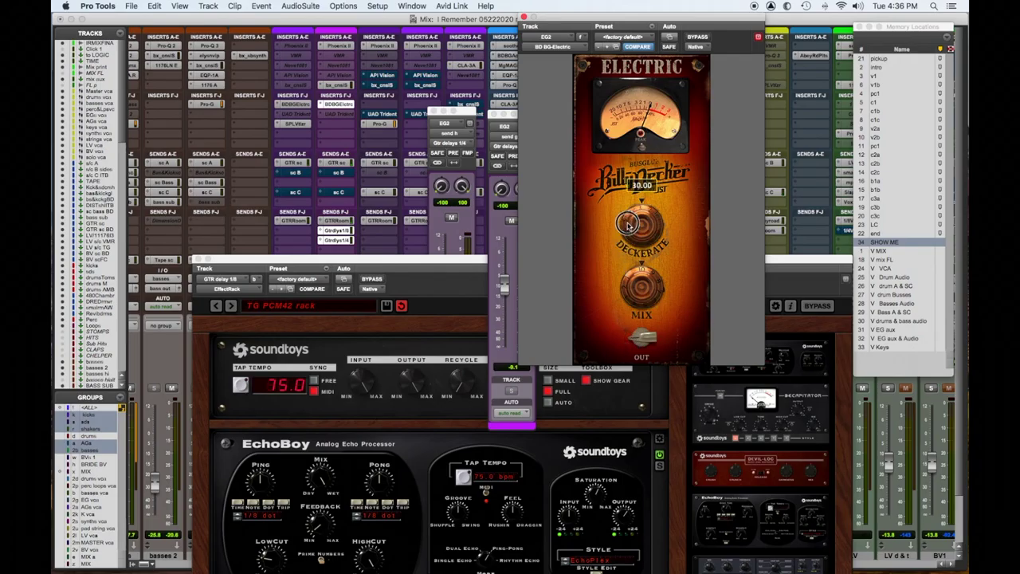
mouse_move(637, 288)
left_click_drag(638, 288, 638, 302)
mouse_move(637, 301)
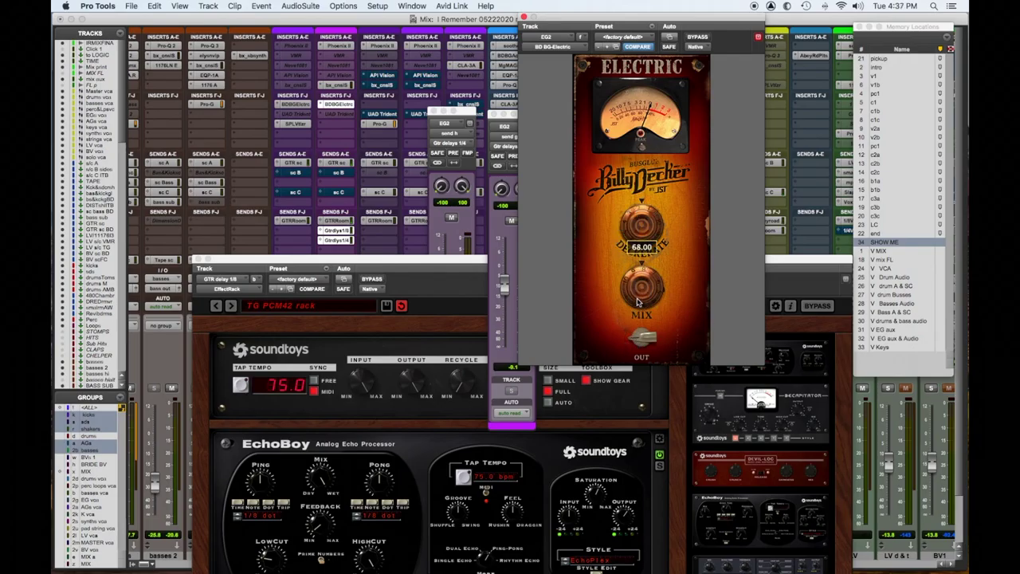
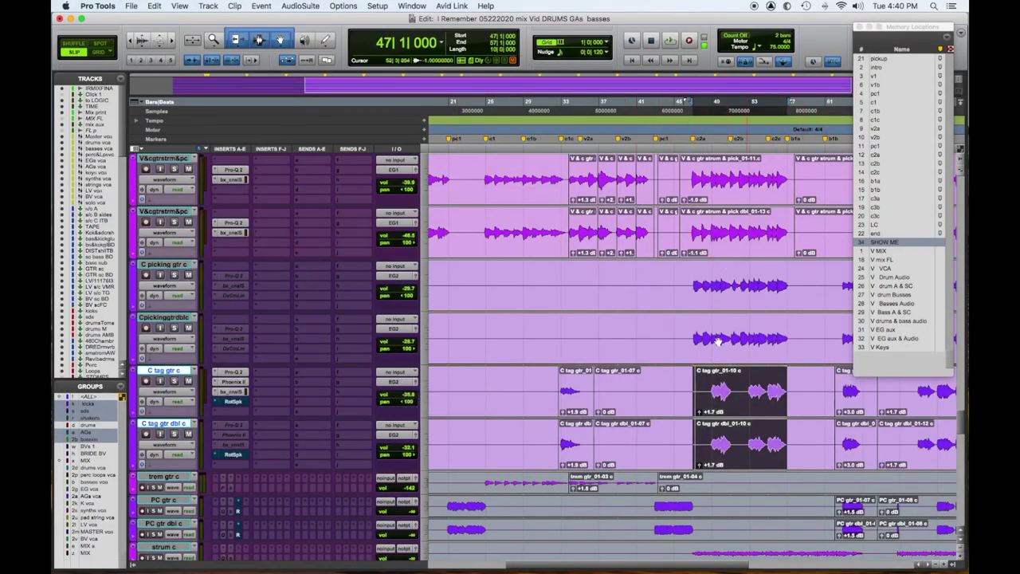
Step: Route the strum c and strum dbl c tracks to G3 out and audition them briefly
key("semicolon")
left_click(397, 455)
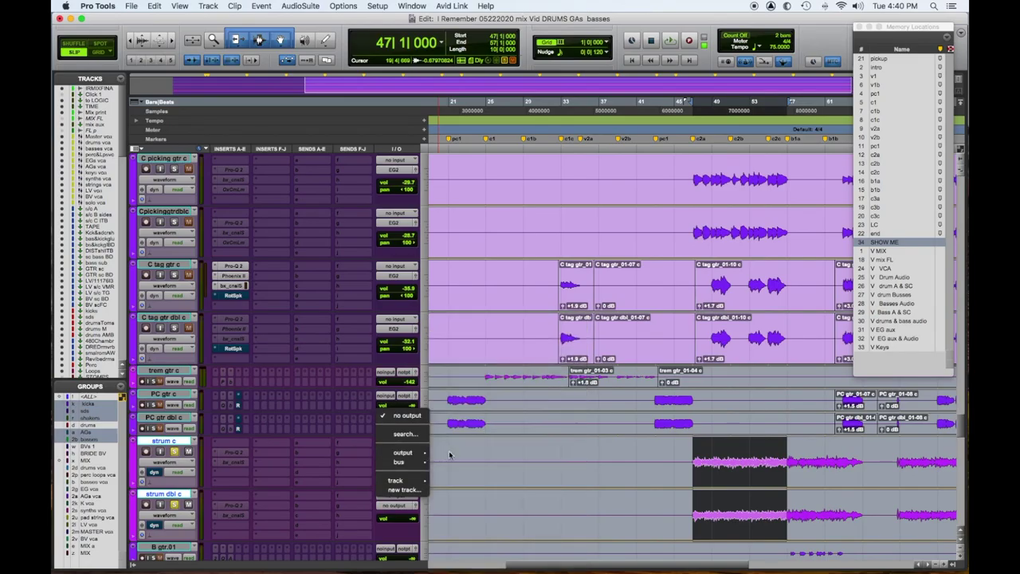
mouse_move(406, 452)
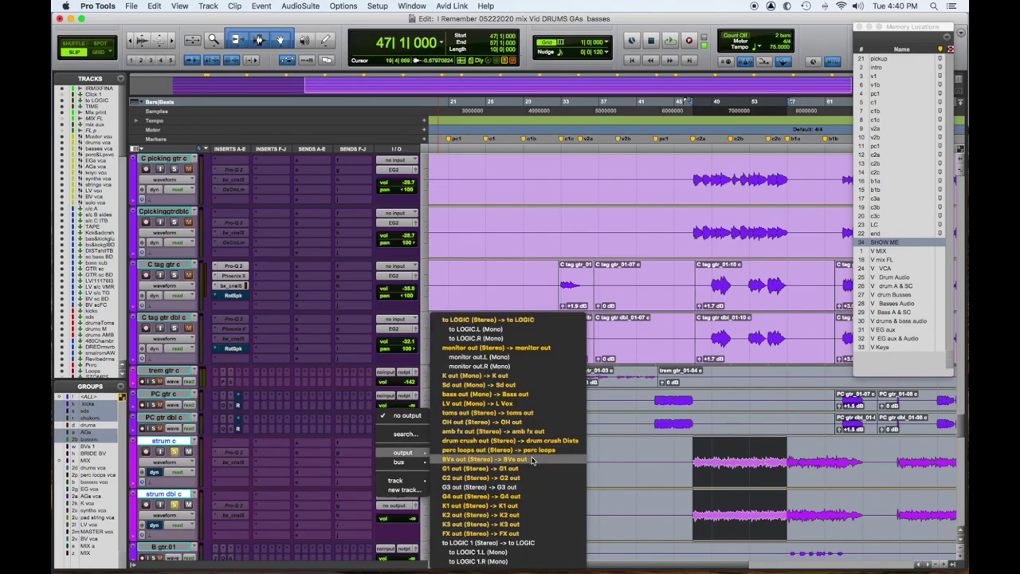
key("Escape")
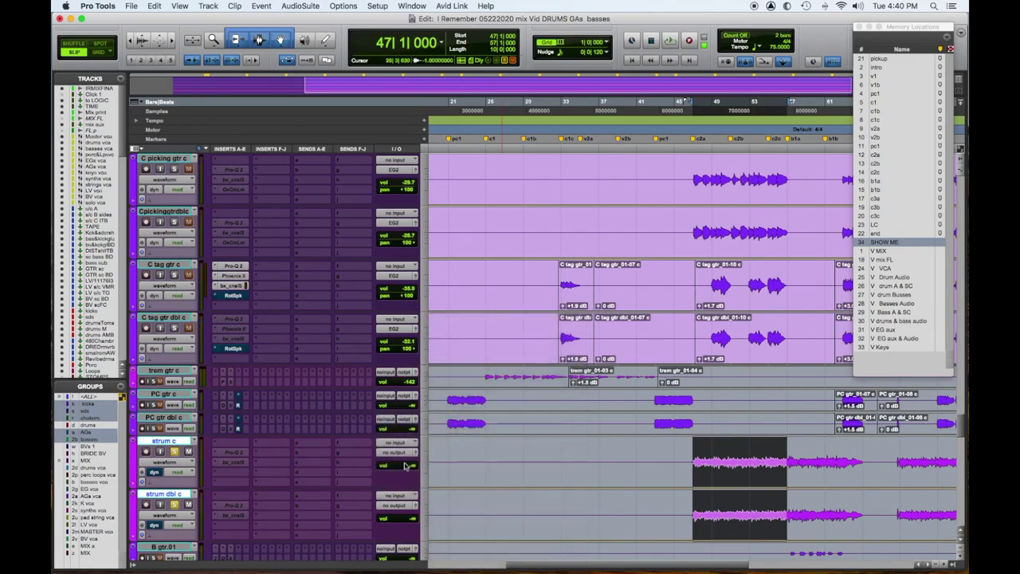
left_click_drag(410, 474, 371, 492)
left_click_drag(404, 530, 588, 520)
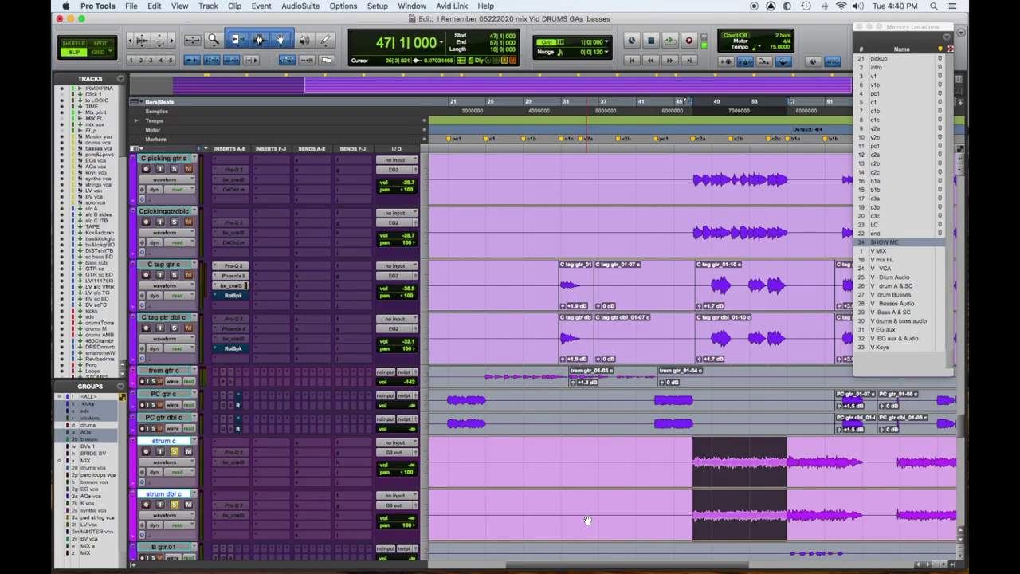
key("space")
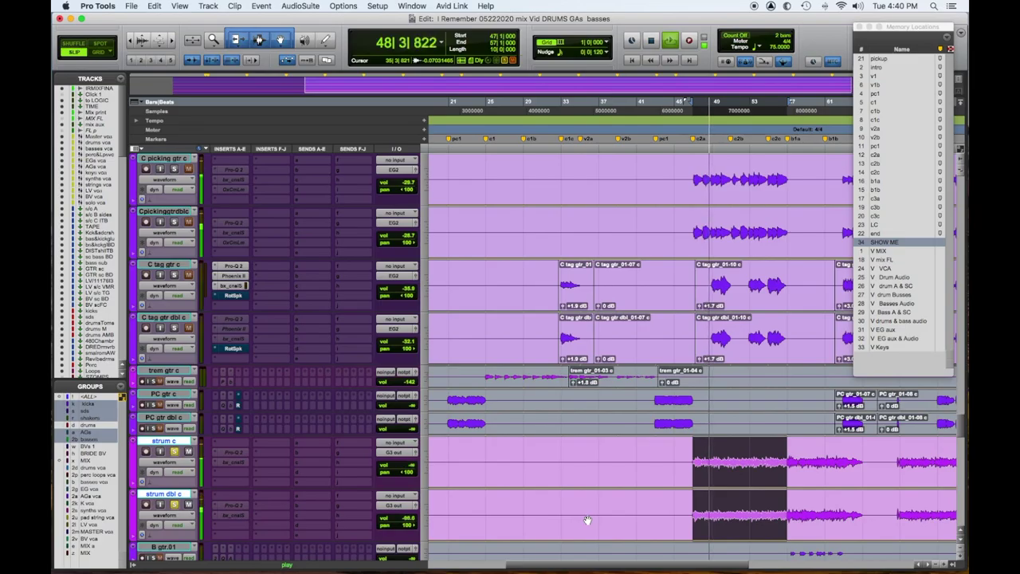
key("space")
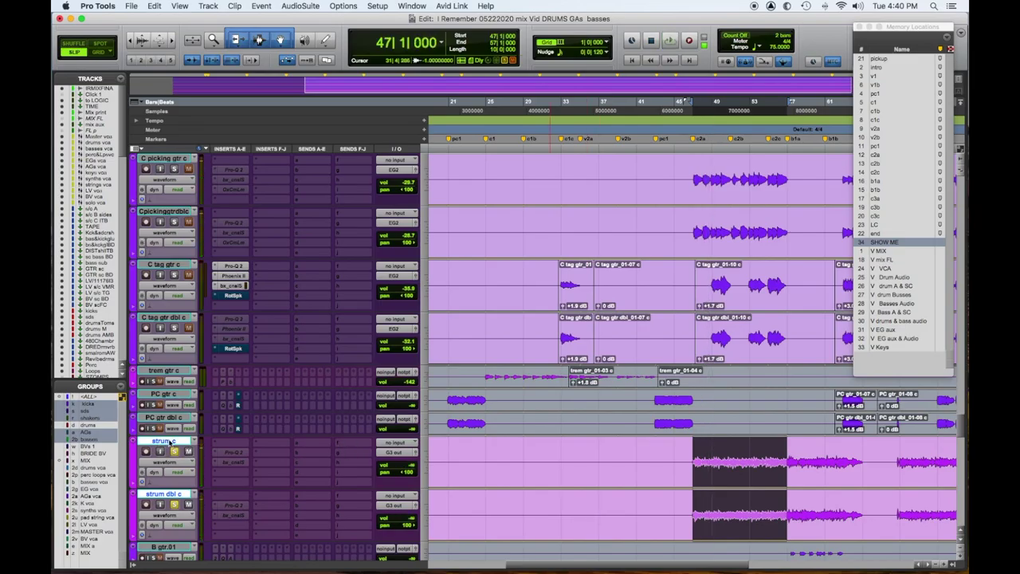
Step: Hide the strum c and strum dbl c tracks and make them inactive
right_click(169, 442)
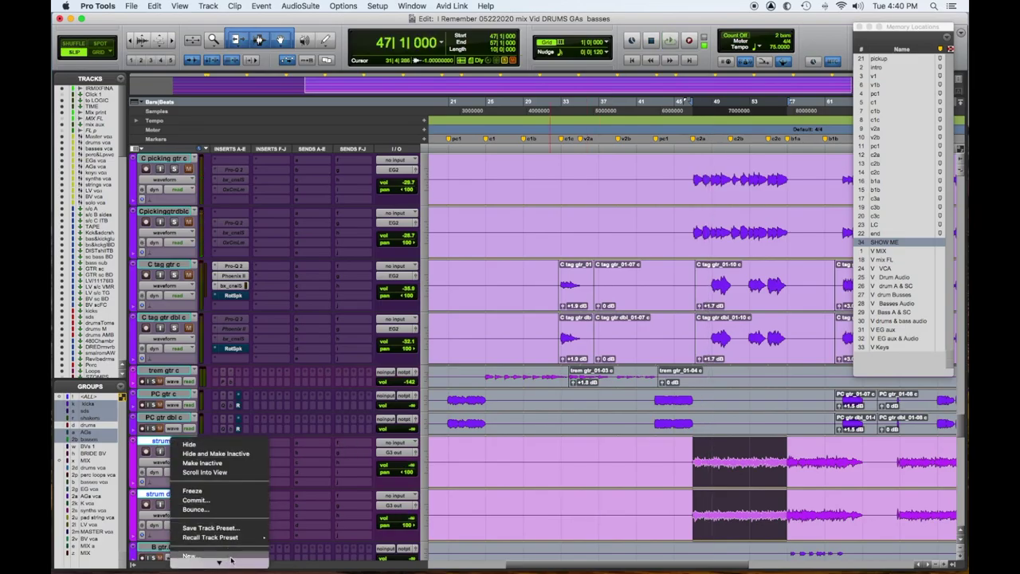
mouse_move(231, 560)
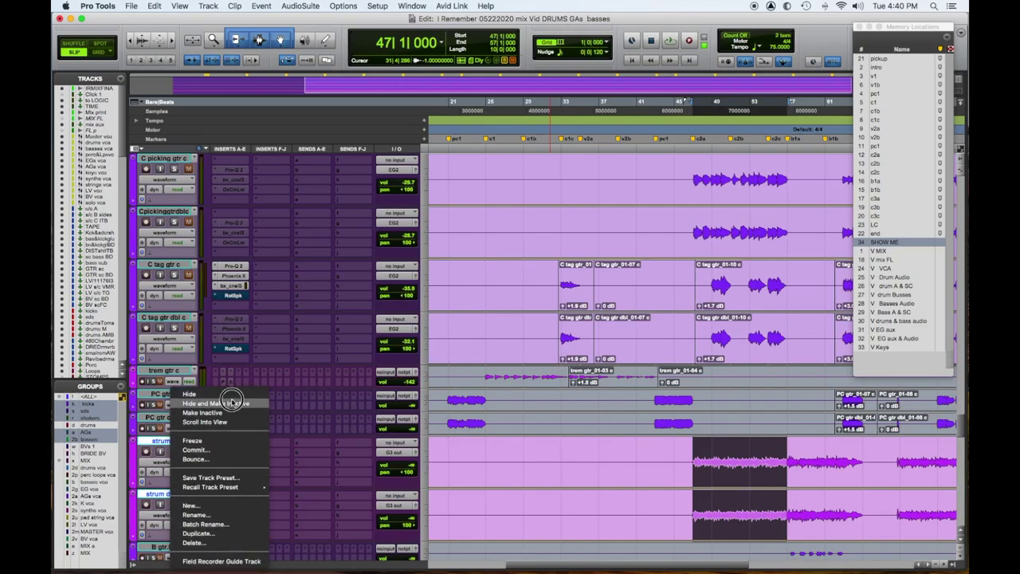
left_click(431, 451)
Step: Save the current track visibility in the SHOW ME memory location
left_click(869, 241)
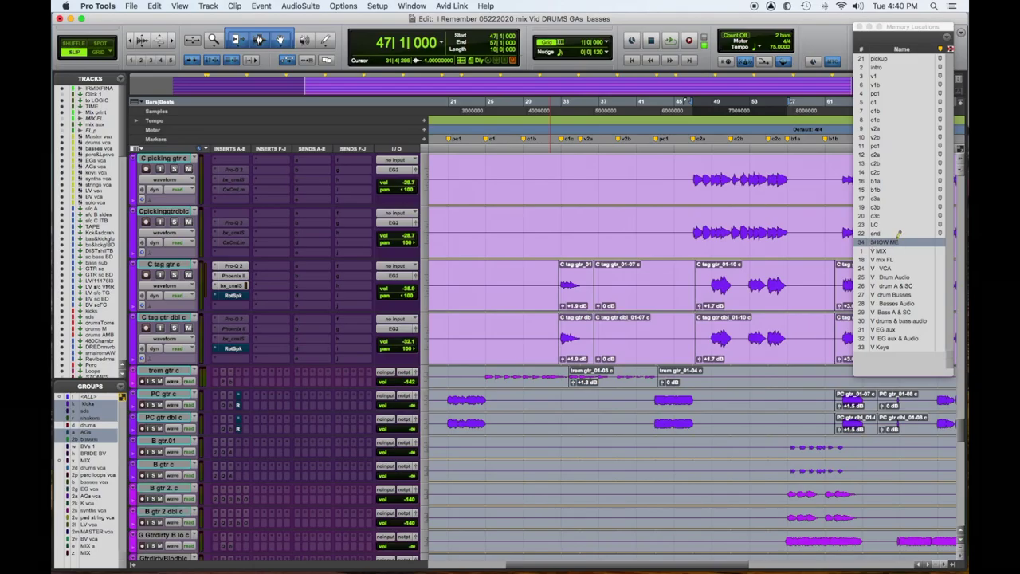
double_click(897, 241)
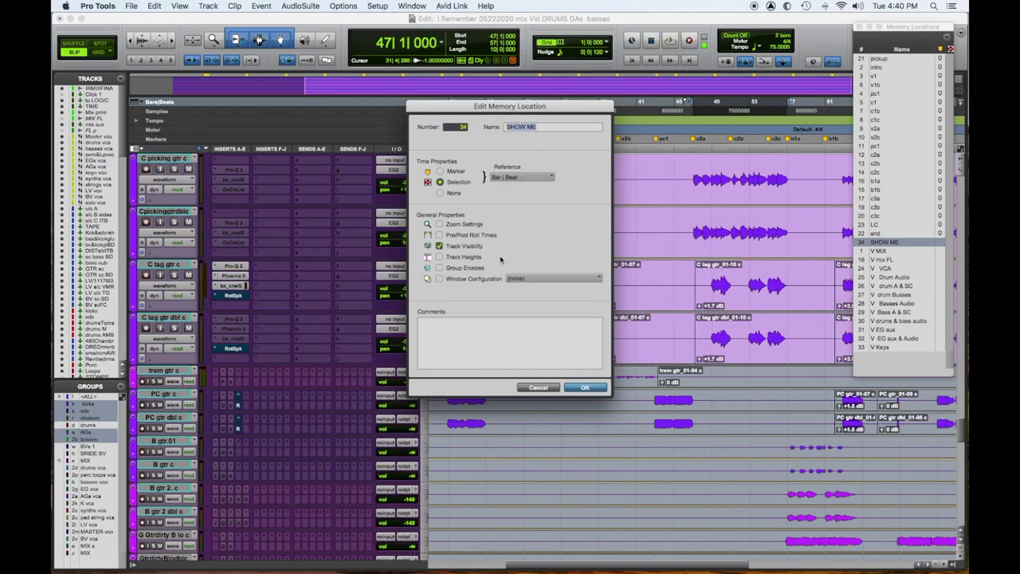
left_click(584, 388)
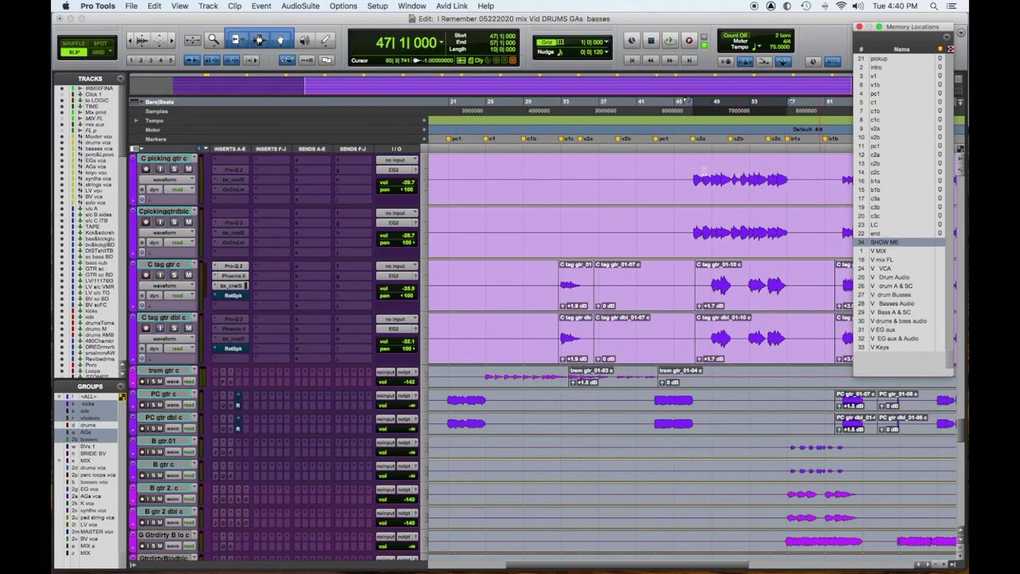
Step: Select the C tag gtr c and C tag gtr dbl c tracks and audition them, soloing the double during playback
scroll(721, 192, "down", 8)
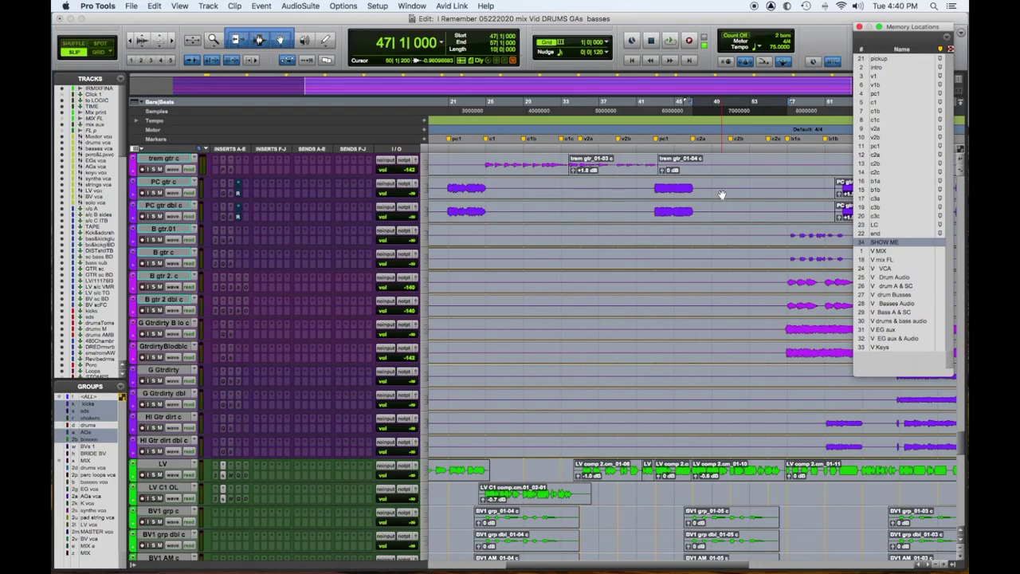
scroll(721, 193, "up", 5)
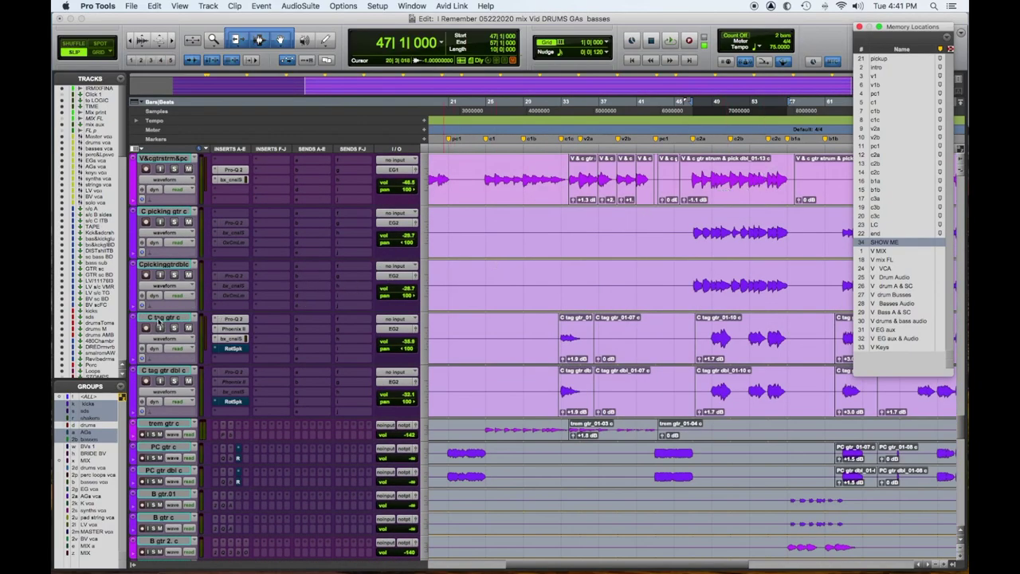
left_click(160, 318)
left_click(174, 372, "shift")
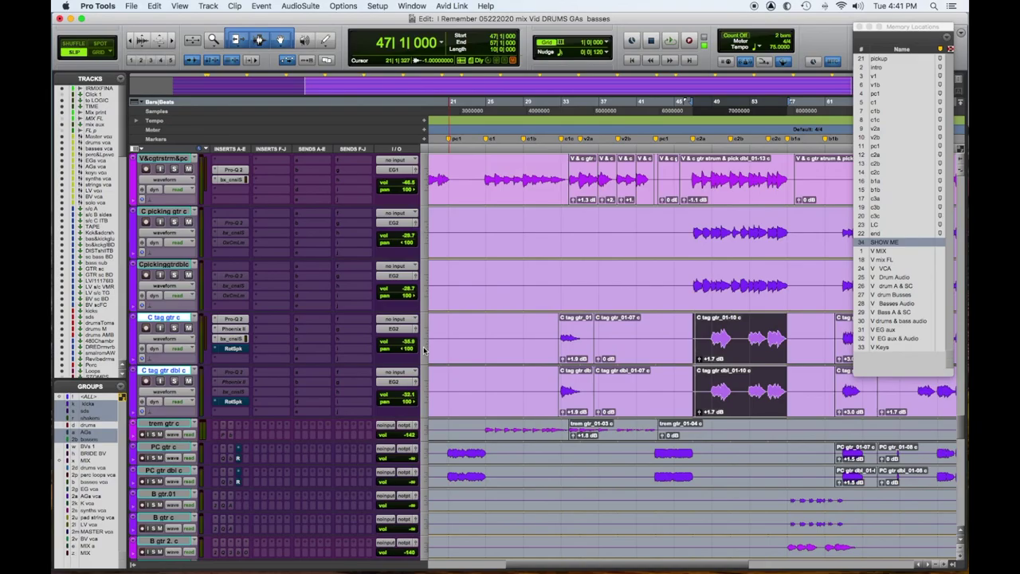
key("space")
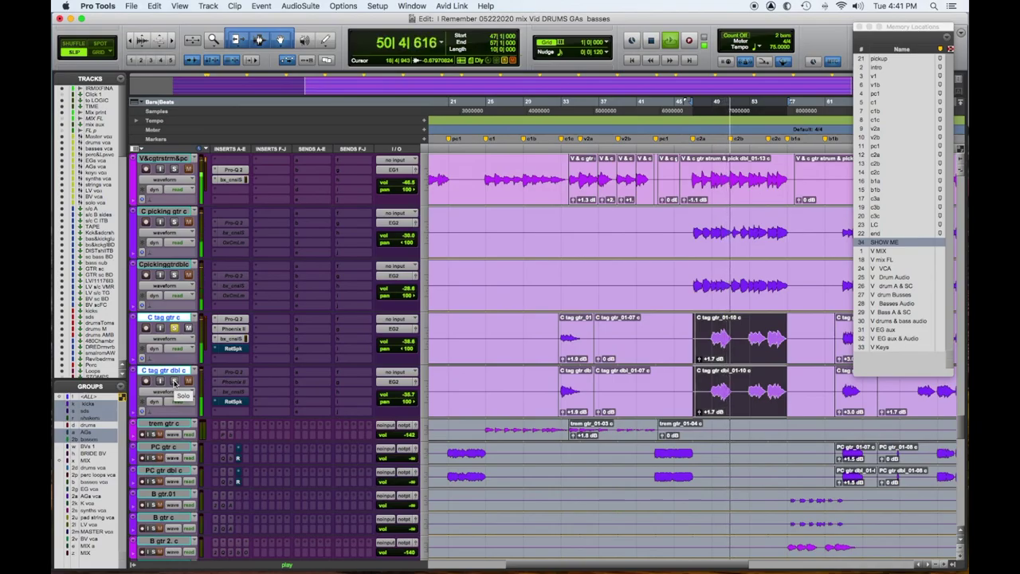
left_click(173, 382)
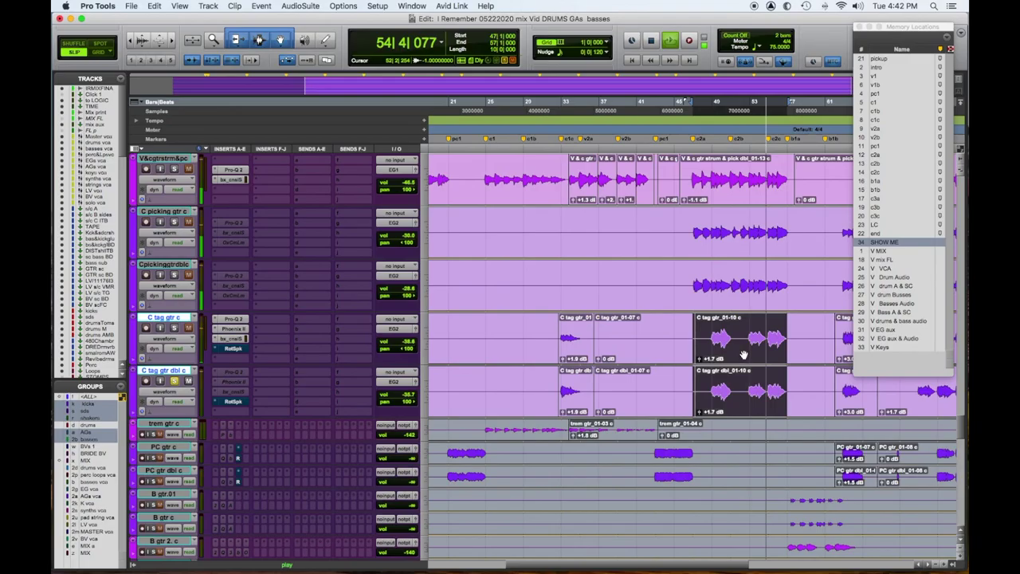
key("space")
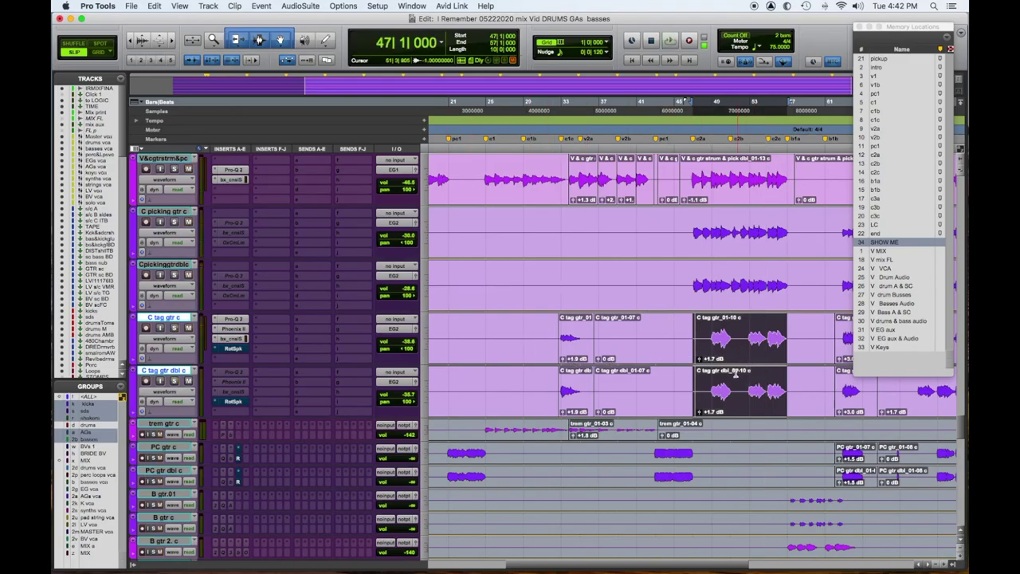
Step: Select the trem gtr c track and set its track height to medium
scroll(736, 374, "down", 3)
scroll(735, 373, "down", 2)
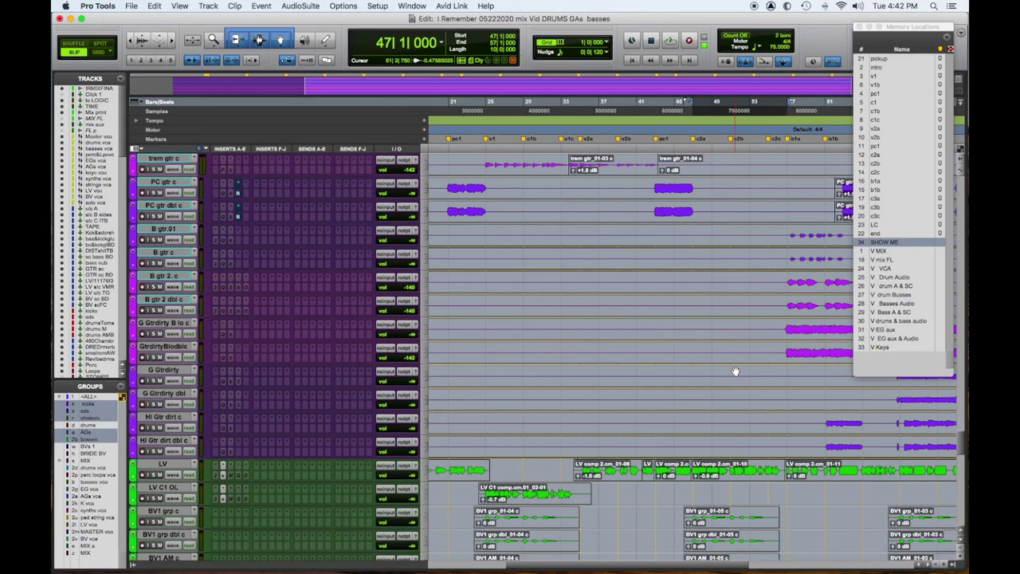
scroll(736, 373, "up", 5)
scroll(734, 369, "down", 3)
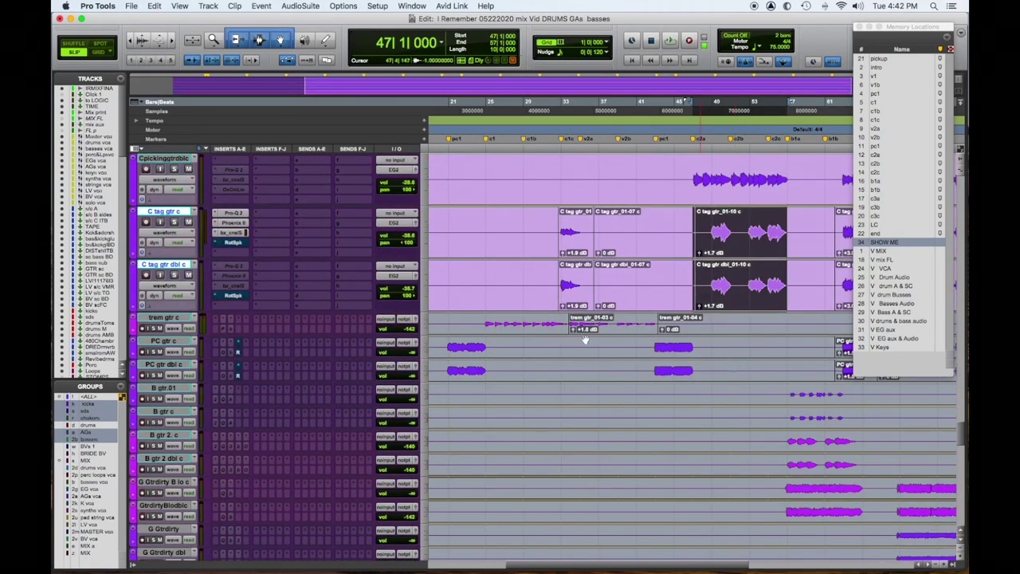
left_click(179, 318)
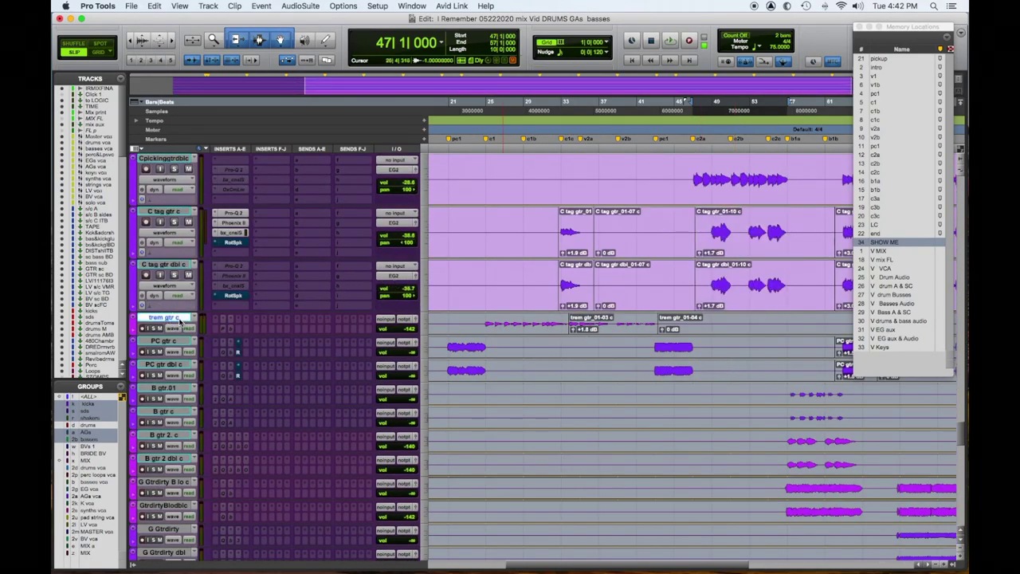
left_click(425, 322)
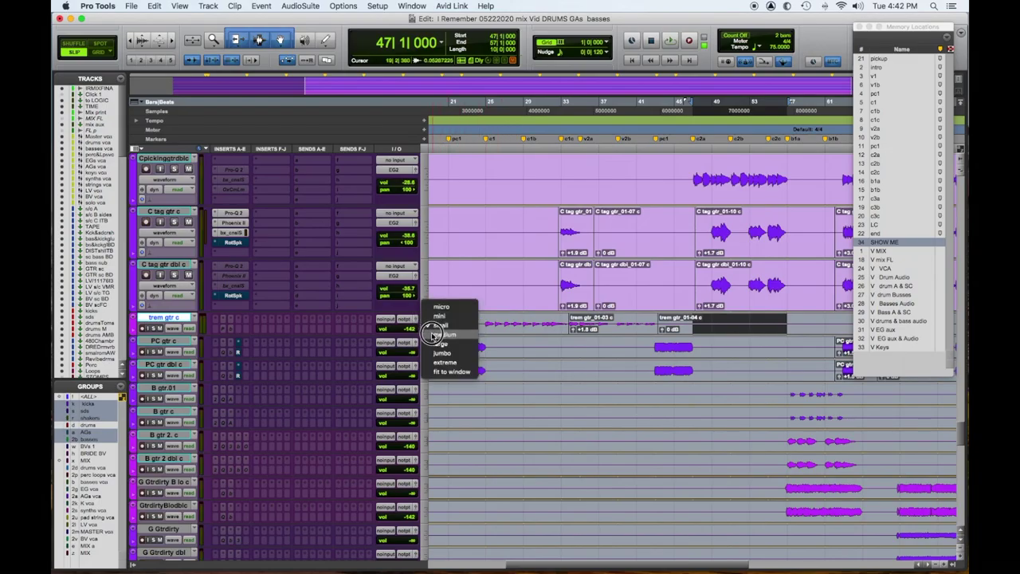
left_click(434, 338)
Step: Route the output of the trem gtr c track to the Trem GTRS stereo bus
left_click(397, 331)
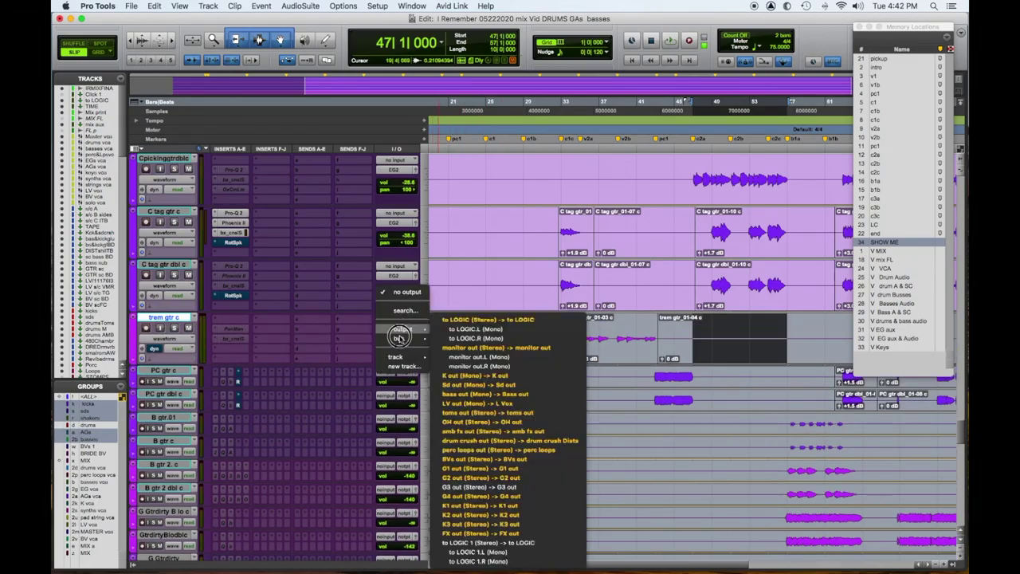
mouse_move(507, 341)
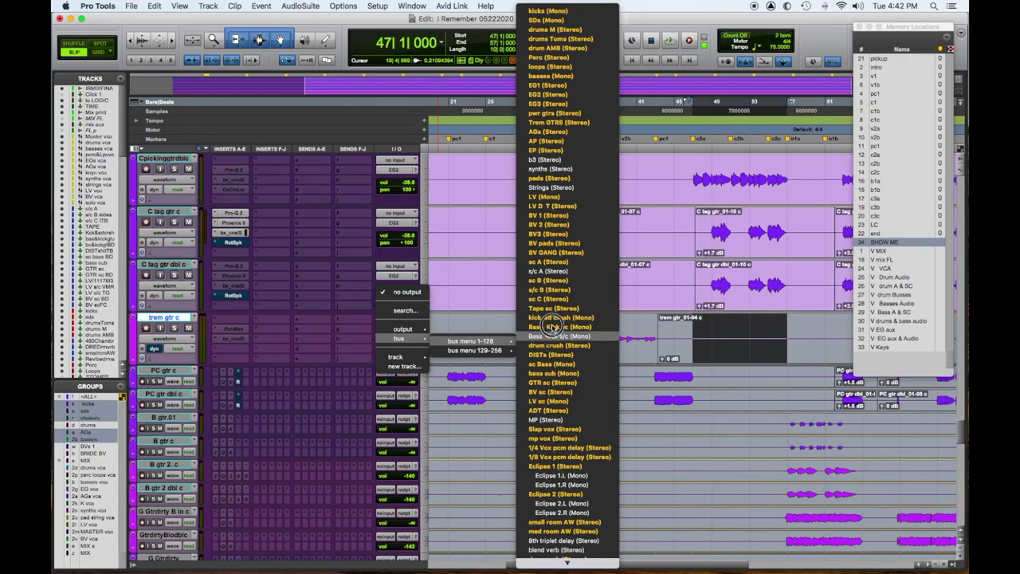
key("Escape")
left_click(512, 321)
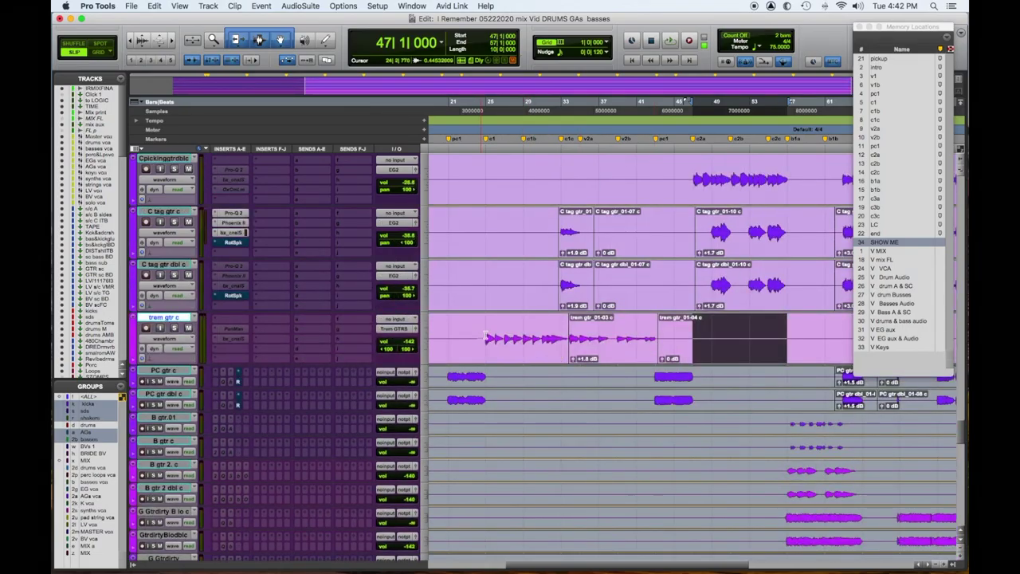
Step: Select the trem gtr c audio from about bar 25 to bar 33, solo the track, and start playback
left_click_drag(484, 338, 567, 338)
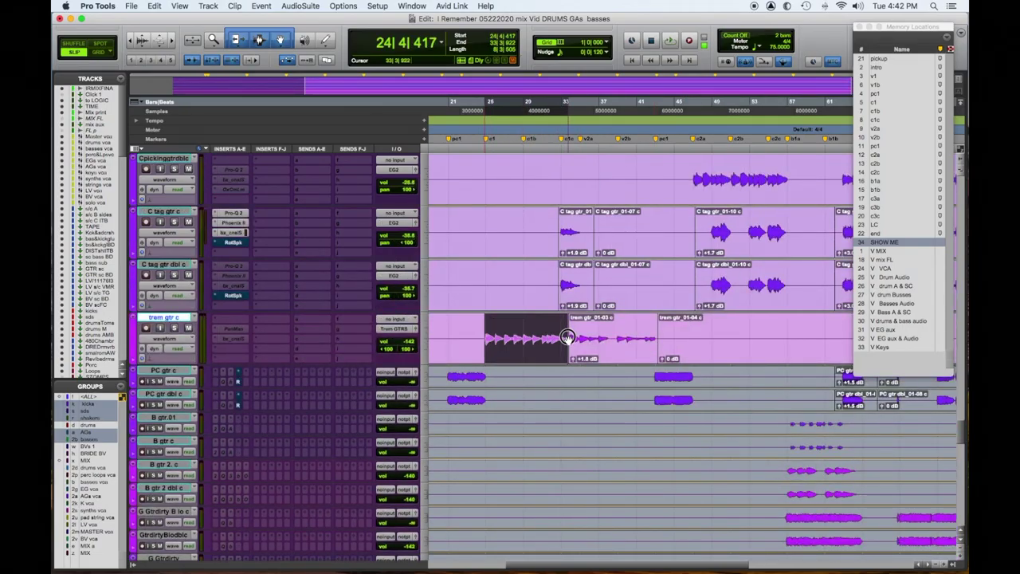
left_click(174, 328)
key("KP_Decimal")
key("KP_7")
key("KP_Decimal")
key("space")
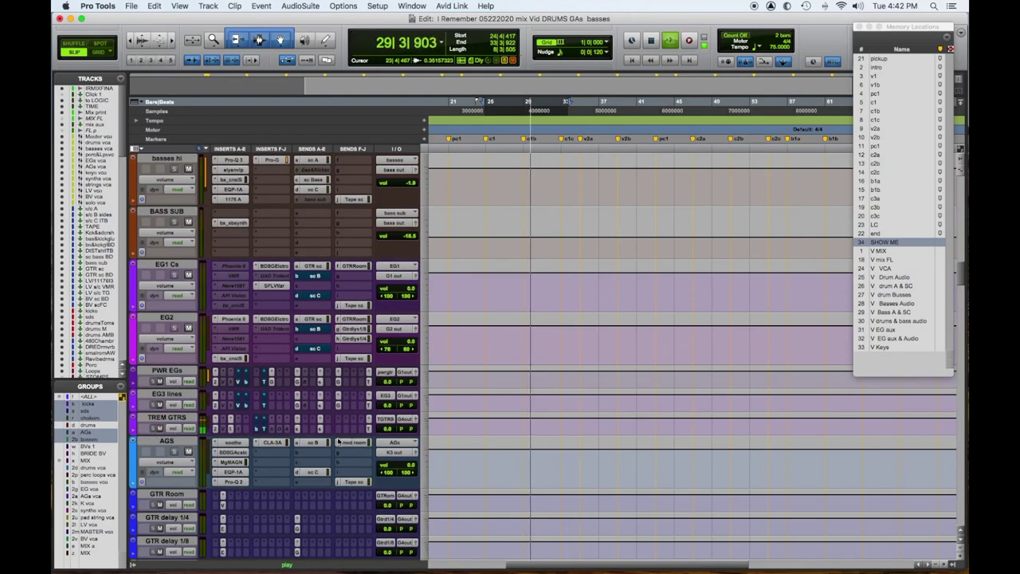
Step: Set the TREM GTRS track height to large and make its bx_console and UAD Trident inserts inactive
left_click(423, 429)
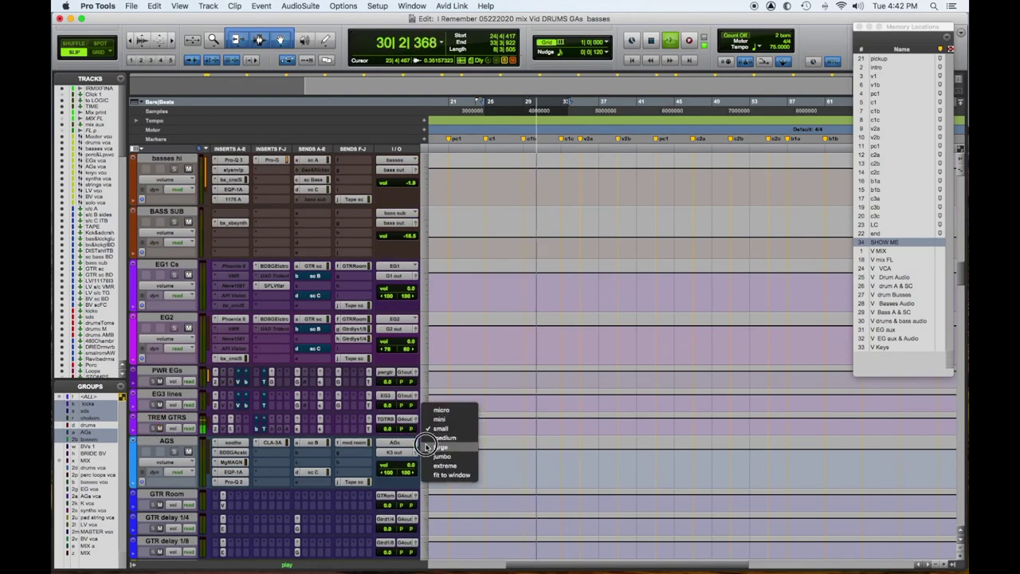
left_click(403, 447)
scroll(323, 425, "down", 4)
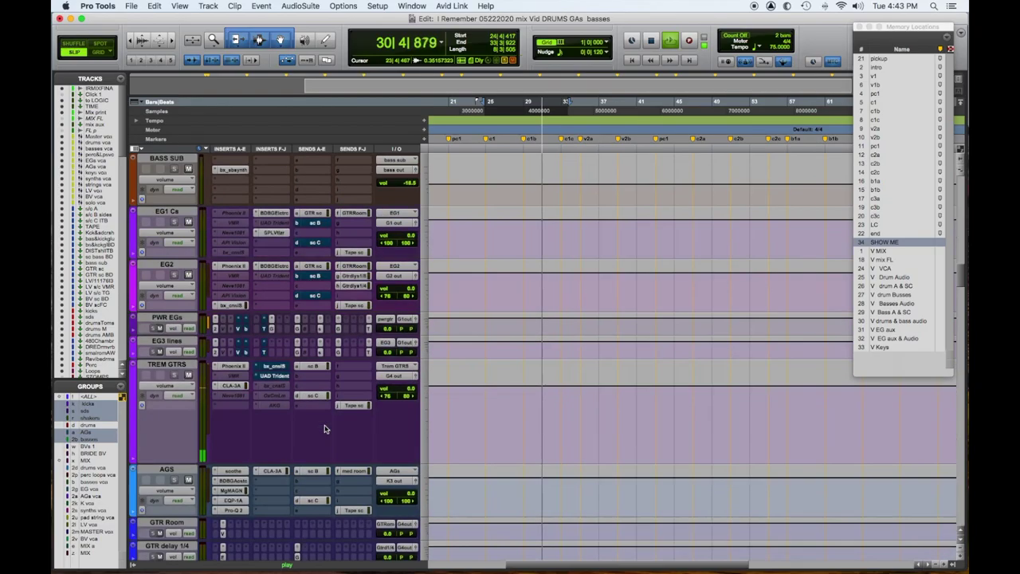
left_click(279, 315, "super")
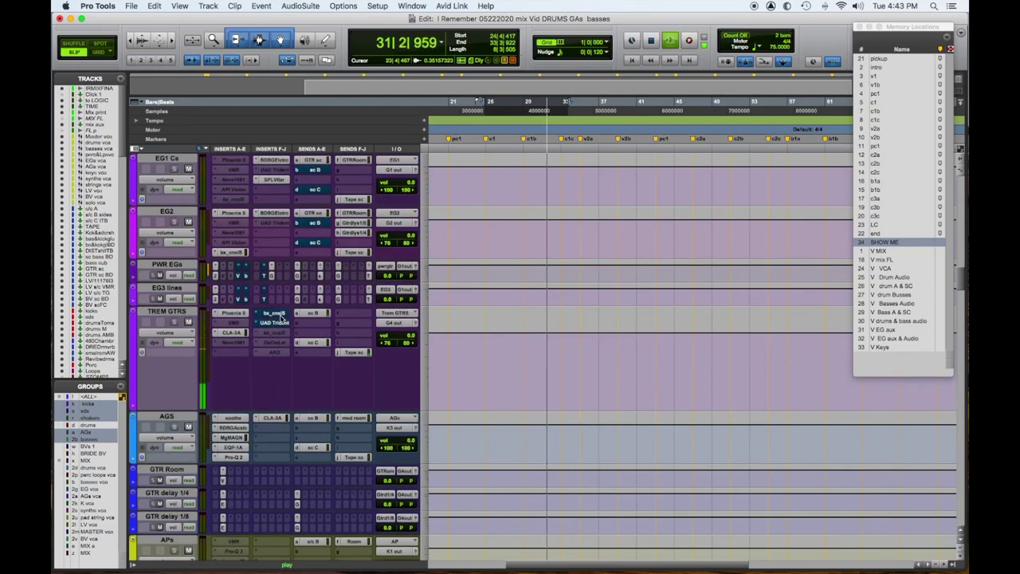
left_click(278, 314, "super")
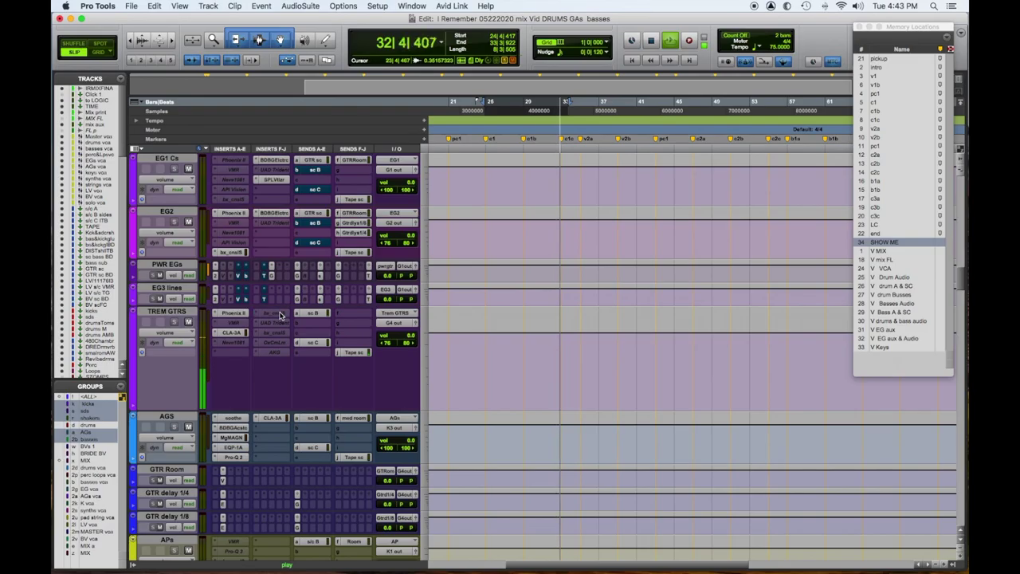
Step: Activate the AKG BX20 reverb insert on TREM GTRS, and open its settings and the Phoenix II insert for review
left_click(280, 355, "super")
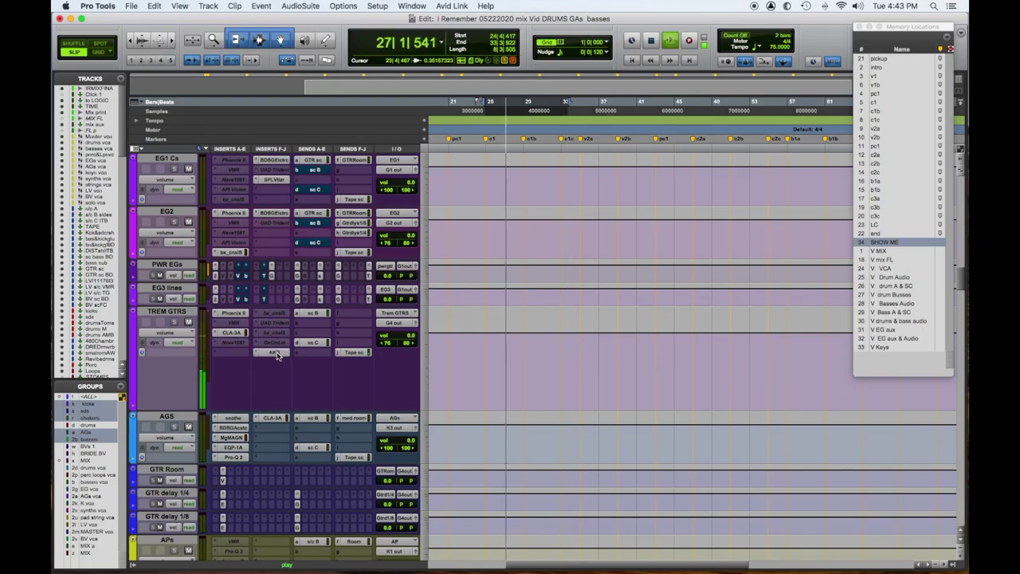
left_click(275, 352)
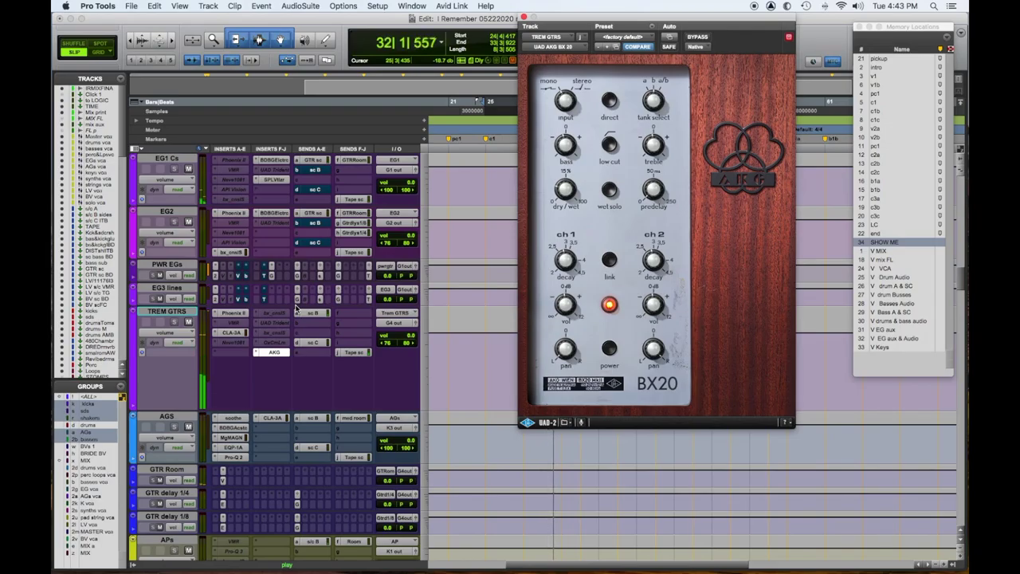
left_click(240, 313)
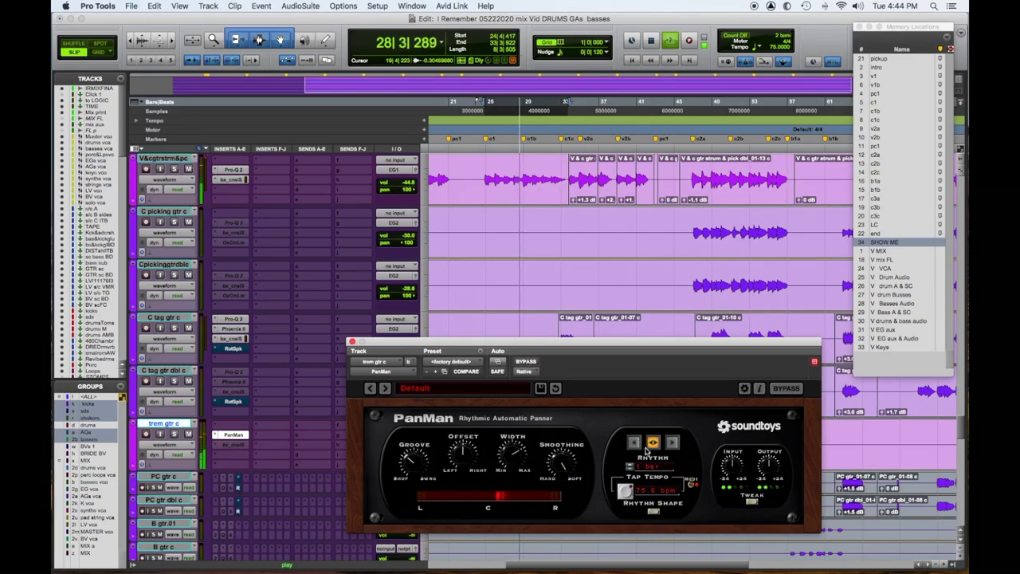
Step: Try a longer PanMan rhythm on trem gtr c during playback, restore it to 1 bar, and close the plug-in
left_click_drag(636, 470, 632, 475)
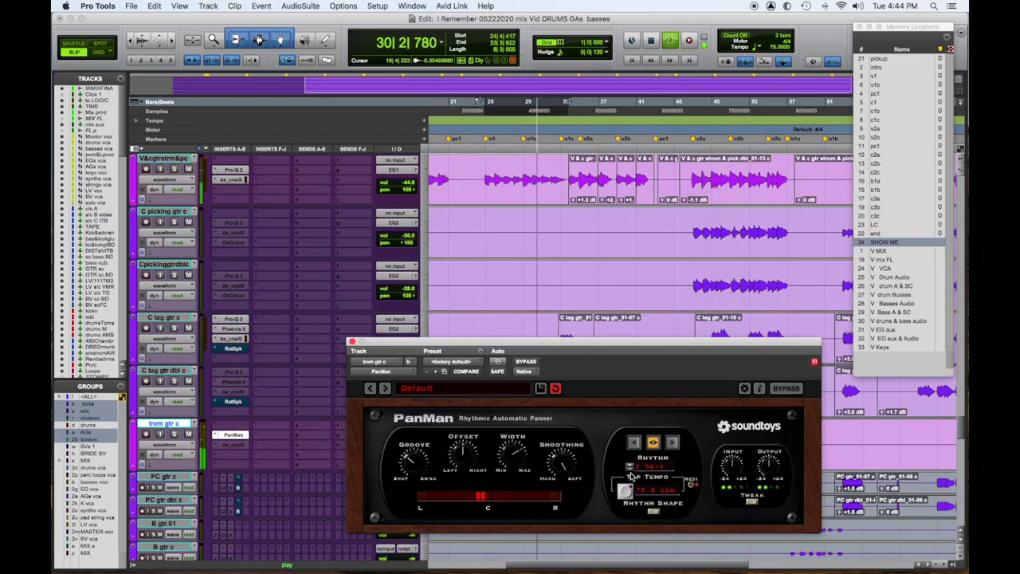
left_click(632, 474, "alt")
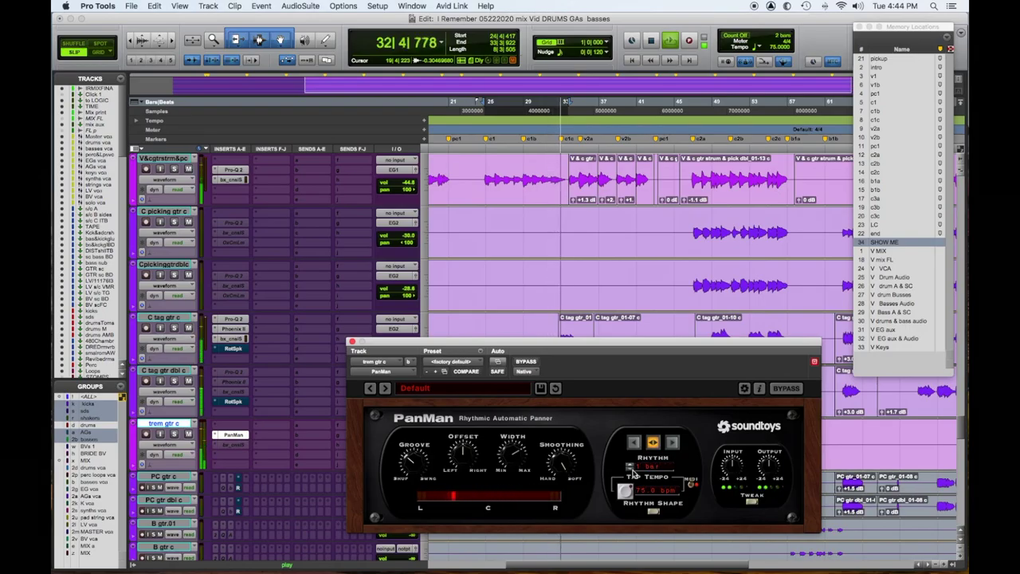
left_click_drag(654, 342, 638, 241)
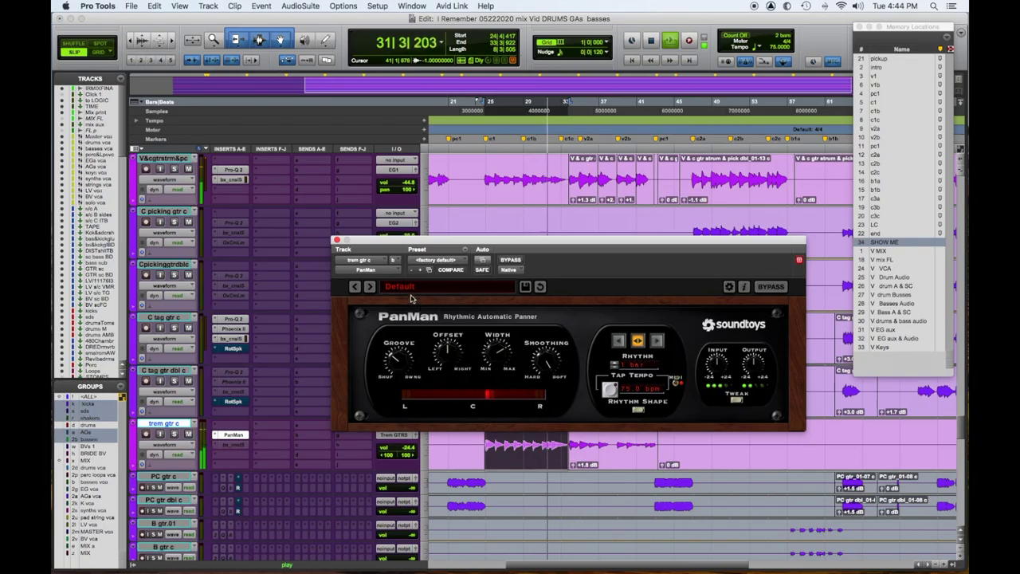
left_click(336, 240)
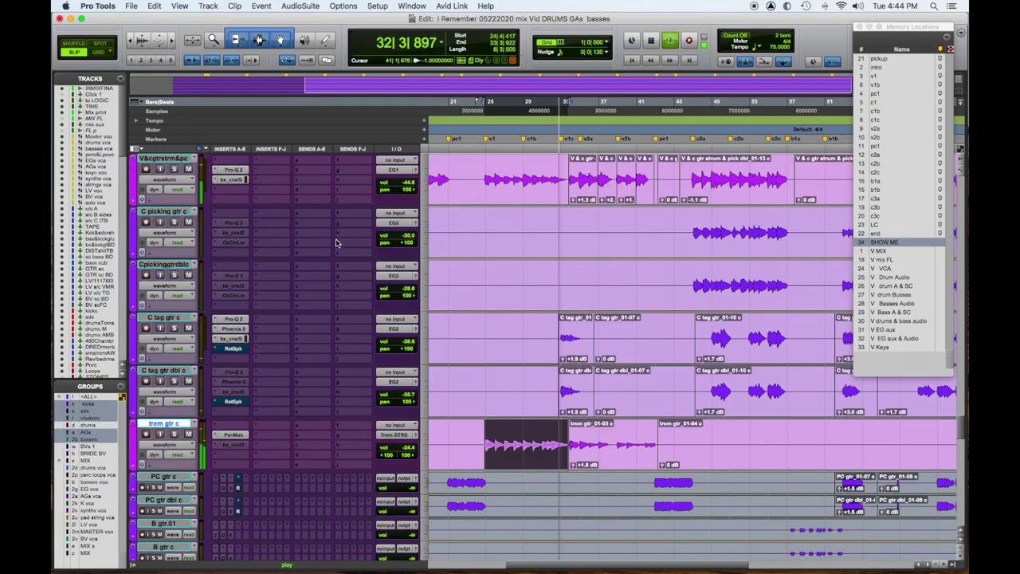
Step: Add a send from trem gtr c to the Gtr delays 1/8 stereo bus and lower its level during playback
key("space")
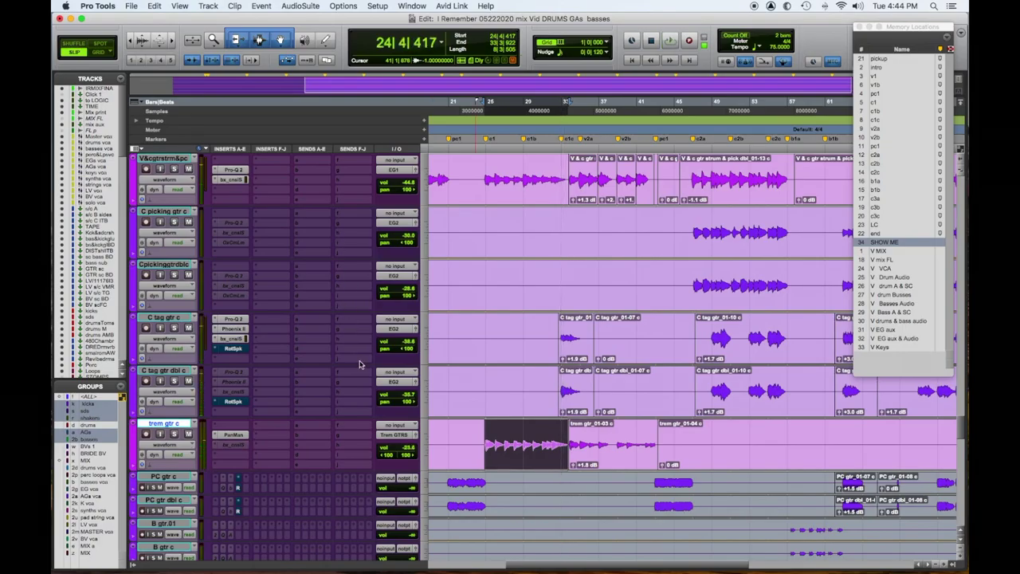
left_click(297, 428)
mouse_move(307, 437)
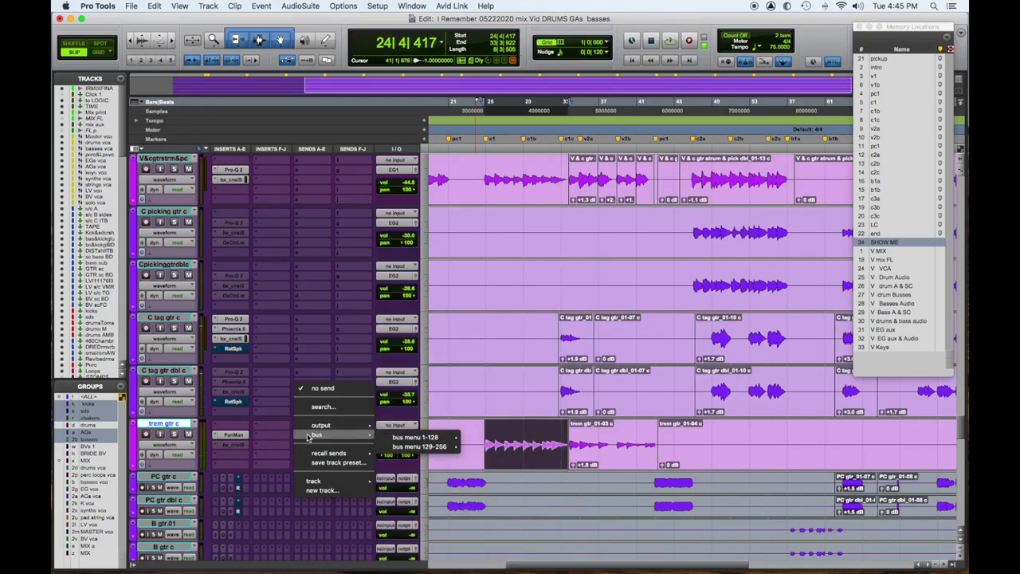
mouse_move(458, 438)
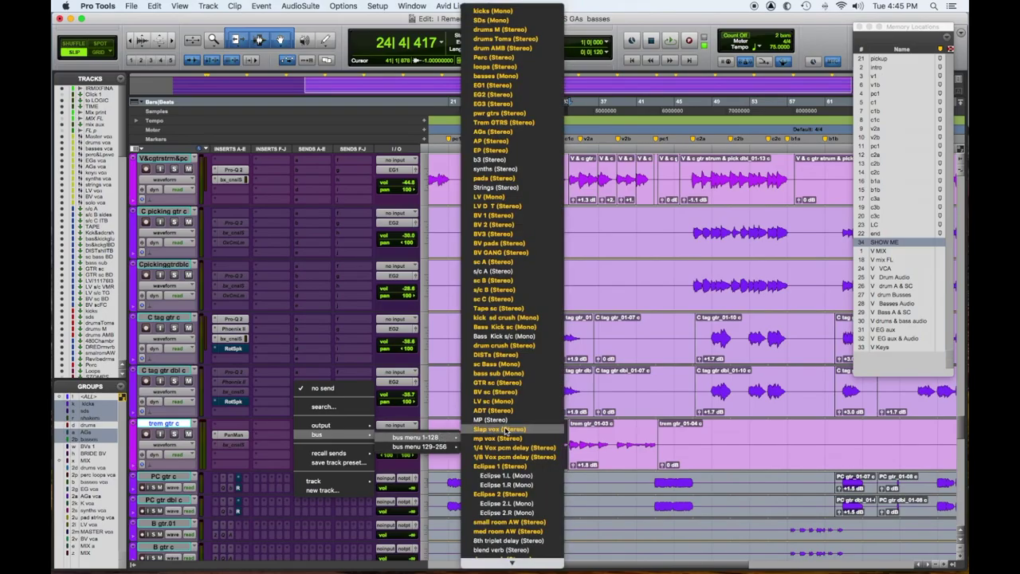
mouse_move(537, 567)
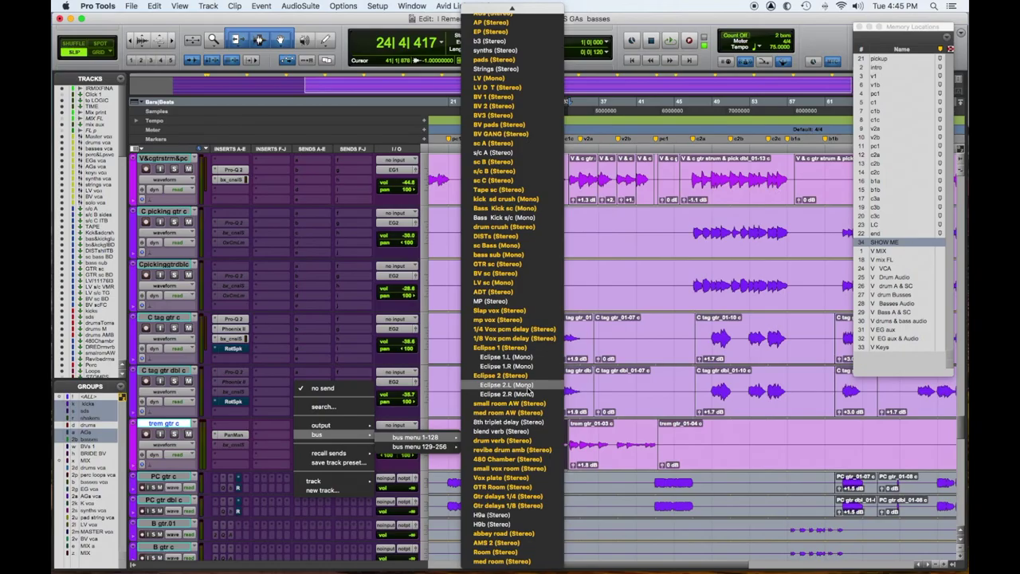
left_click(548, 506)
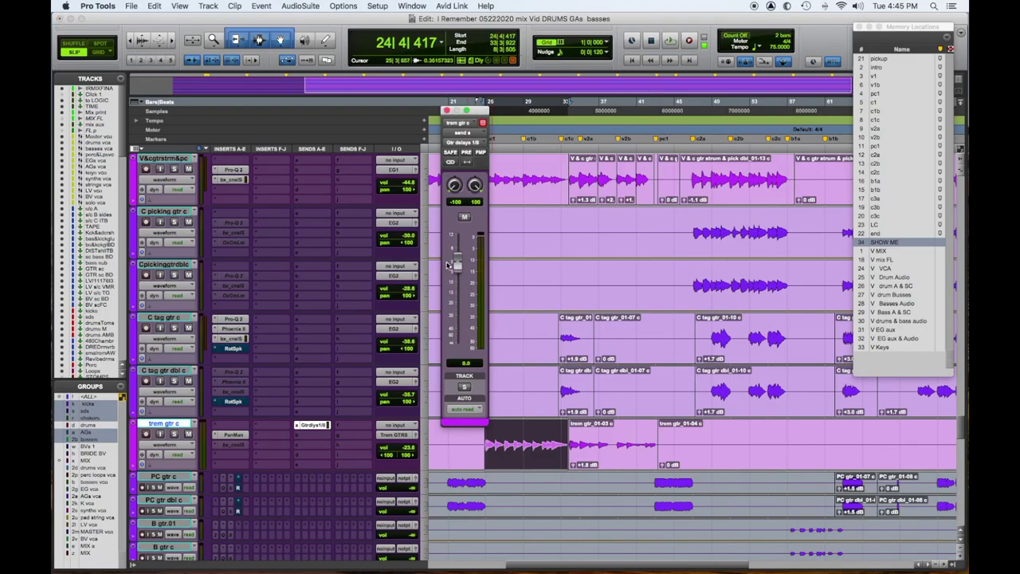
key("space")
left_click_drag(458, 270, 460, 315)
key("space")
Step: Add a second send from trem gtr c to the Gtr delays 1/4 bus and set its level to -27.7 dB during playback
left_click(297, 438)
mouse_move(319, 444)
mouse_move(423, 457)
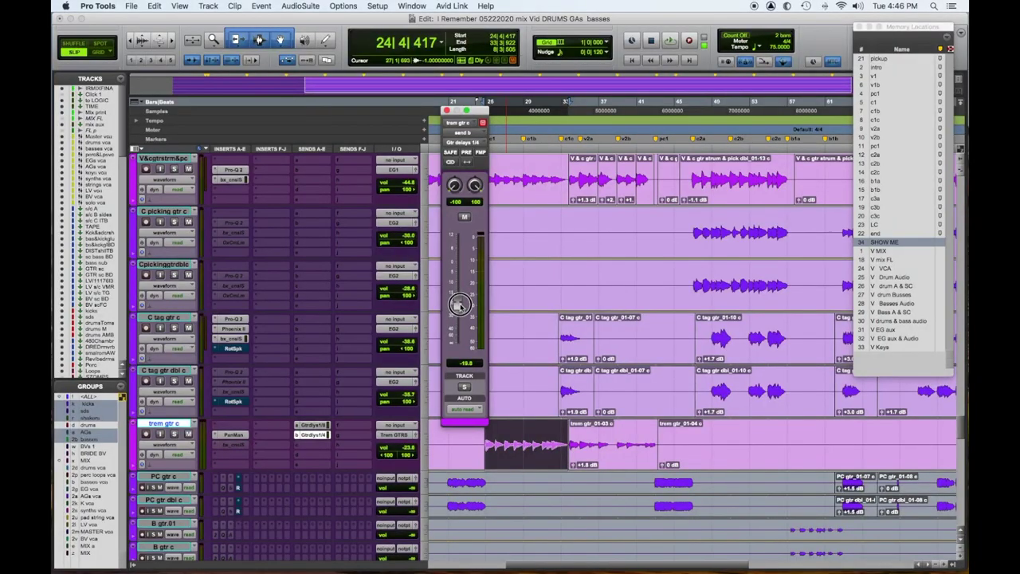
key("space")
left_click_drag(458, 305, 464, 320)
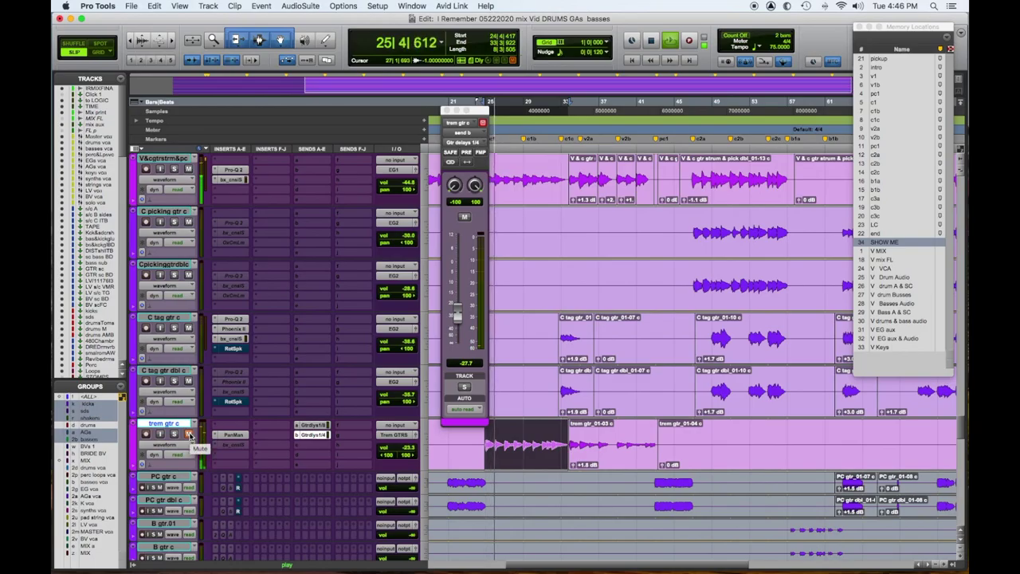
Step: Unmute trem gtr c and adjust the LMF gain in its bx_console SSL 4000 E
left_click(189, 435)
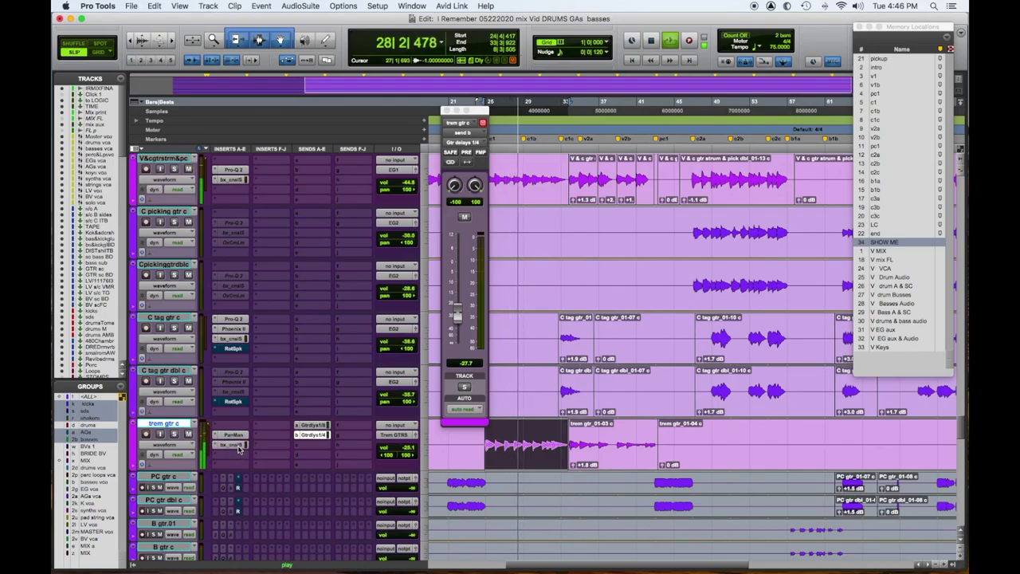
left_click(234, 444)
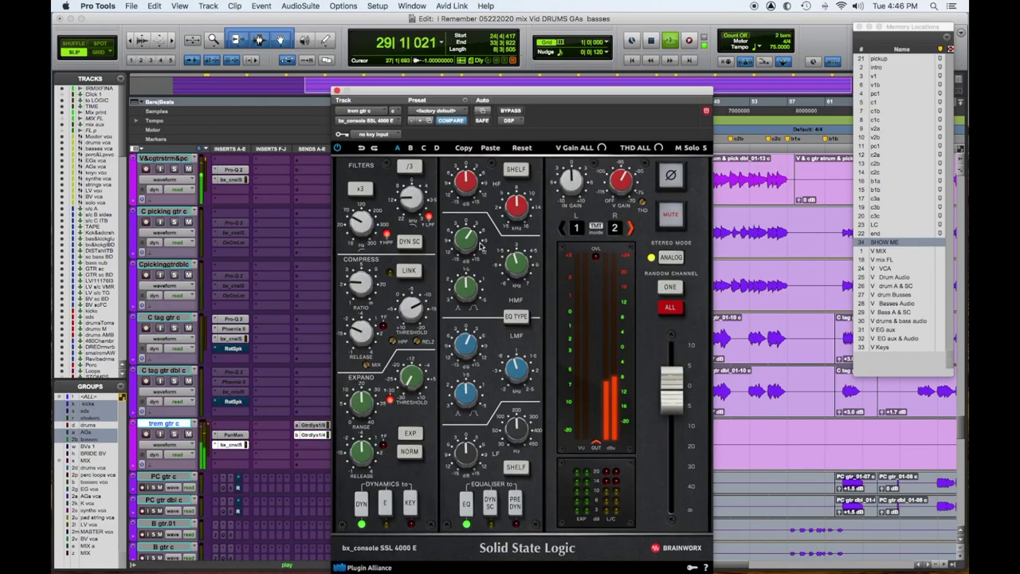
mouse_move(514, 257)
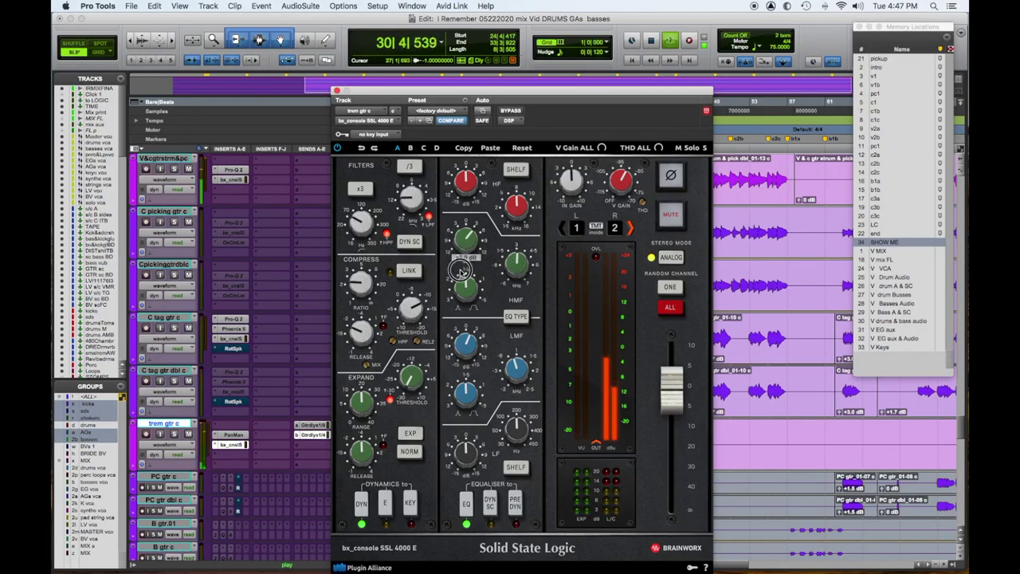
mouse_move(515, 368)
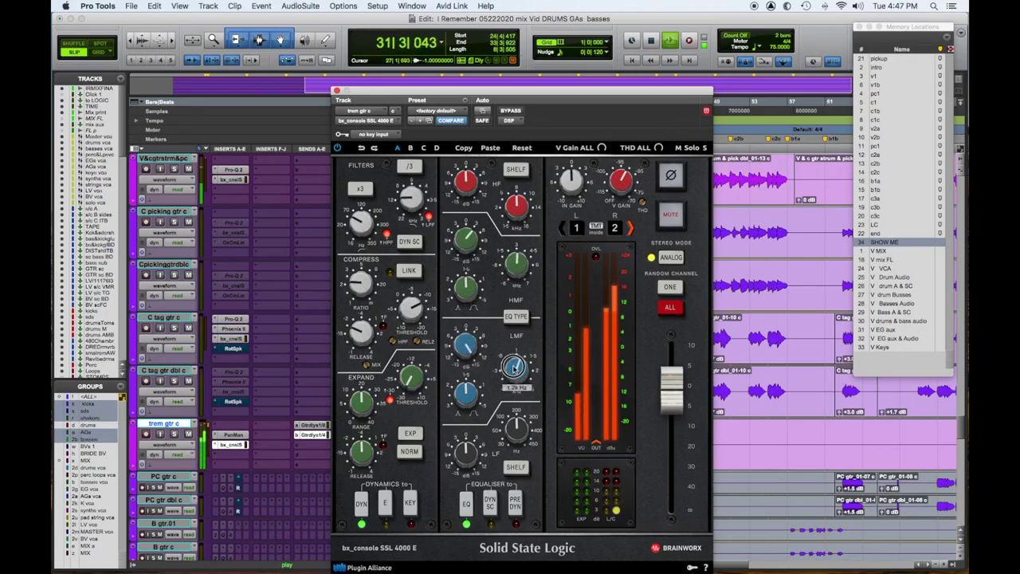
left_click_drag(466, 350, 465, 377)
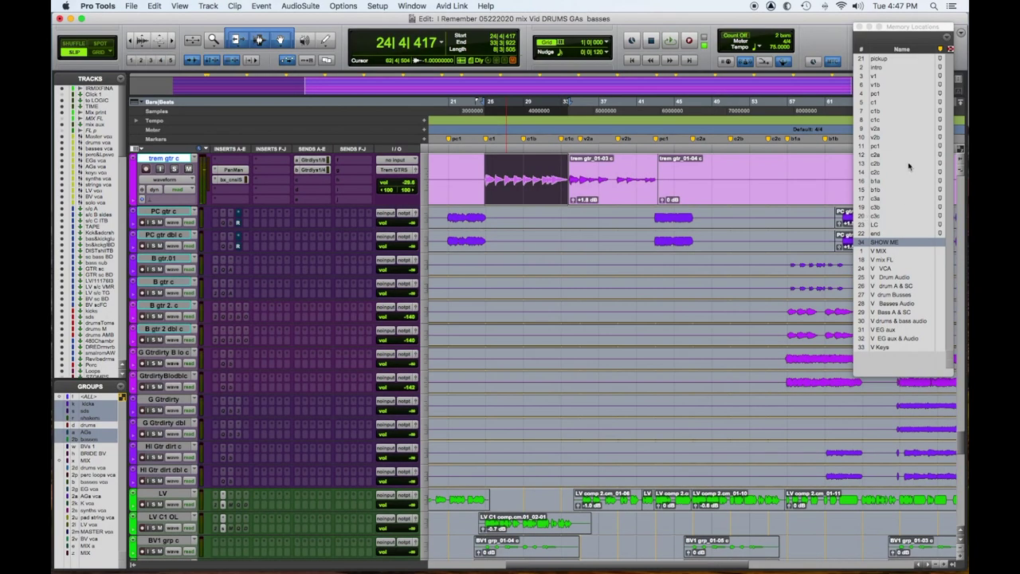
Step: Select the range from the c2a marker to the b1a marker on trem gtr c and play it back
left_click(882, 154)
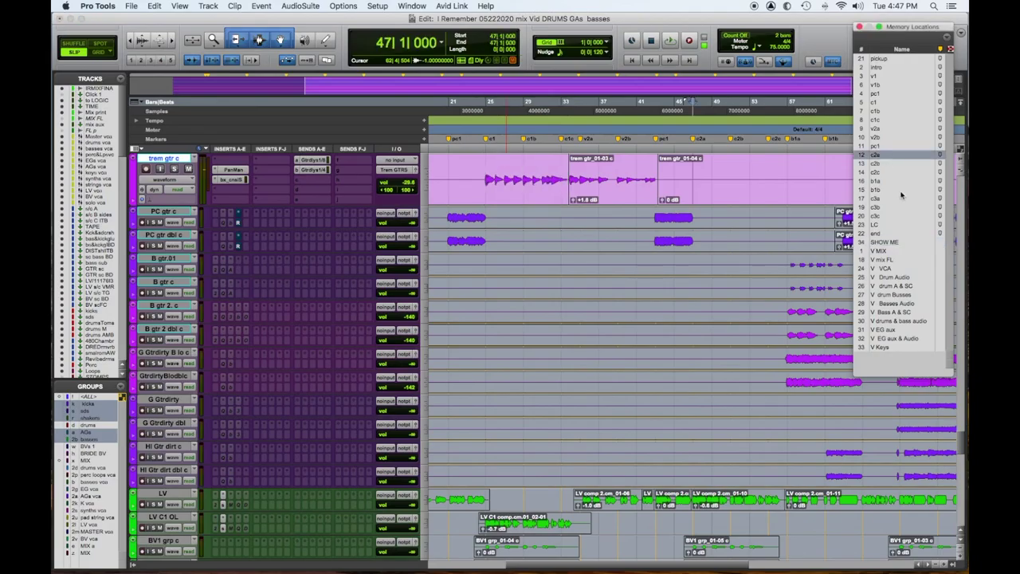
left_click(890, 182)
key("space")
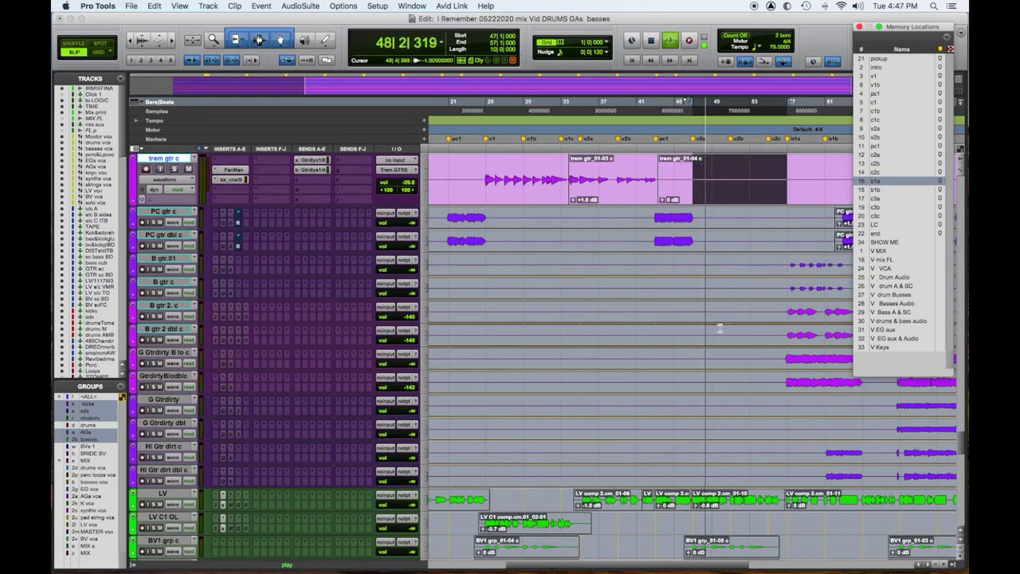
scroll(693, 319, "up", 5)
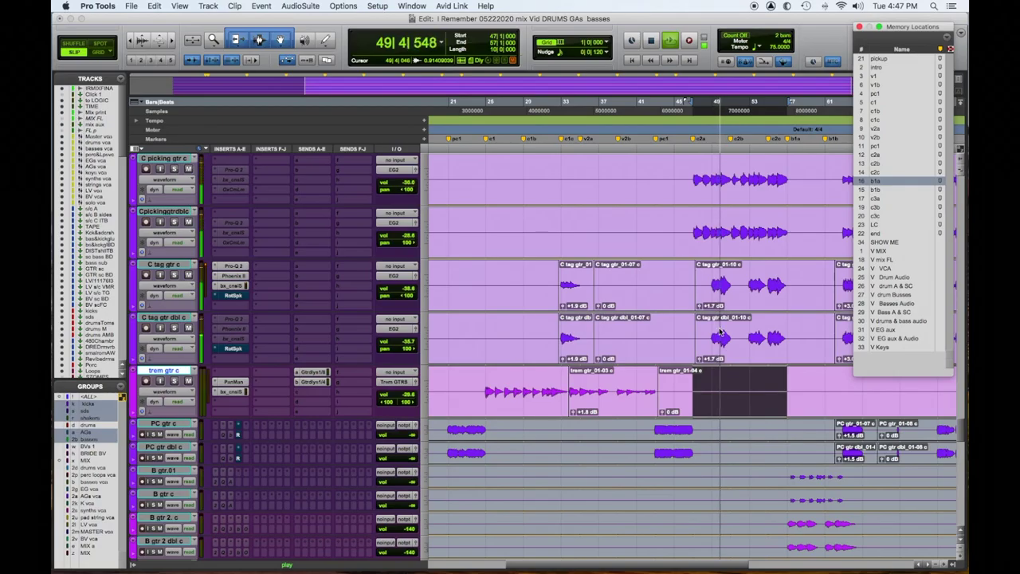
Step: Save the session under the new name "I Remember 05222020 mix Vid KEYS & EGs pt1" and stop playback
key("super+shift+s")
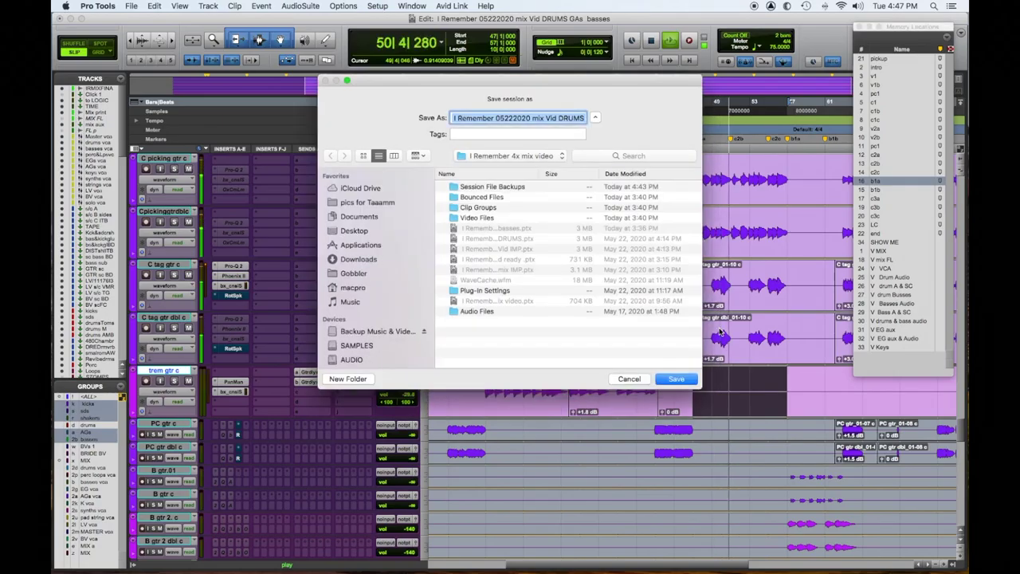
key("Right")
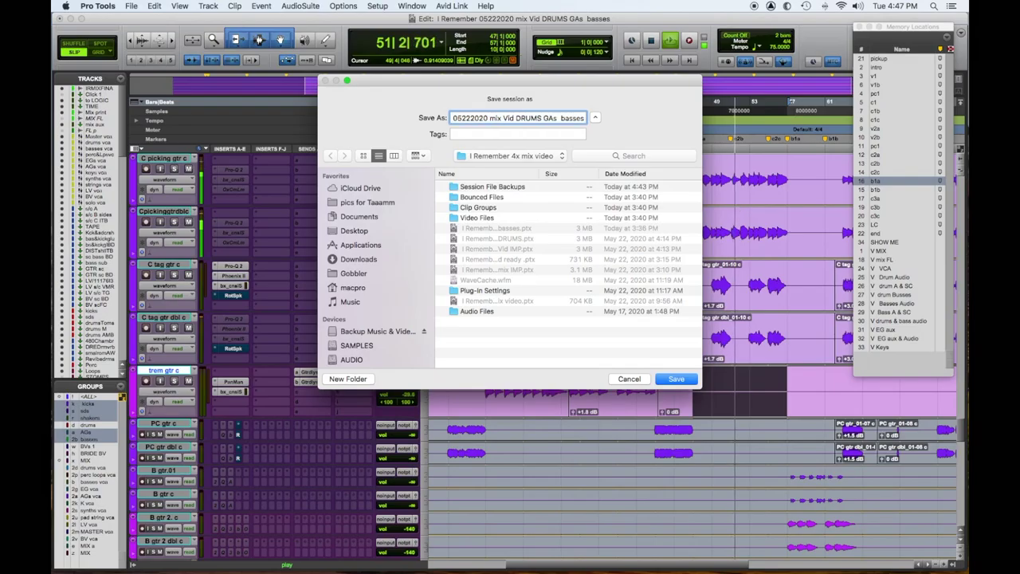
key("BackSpace")
key("BackSpace")
key("BackSpace")
key("BackSpace")
key("BackSpace")
key("BackSpace")
key("BackSpace")
key("BackSpace")
key("BackSpace")
key("BackSpace")
key("BackSpace")
key("BackSpace")
key("BackSpace")
key("BackSpace")
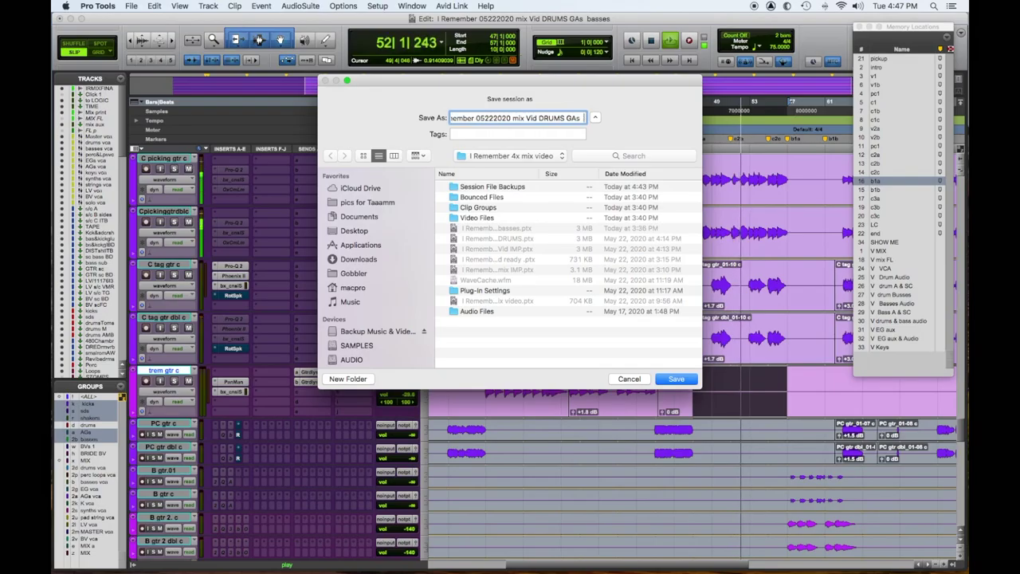
key("BackSpace")
key("BackSpace")
key("BackSpace")
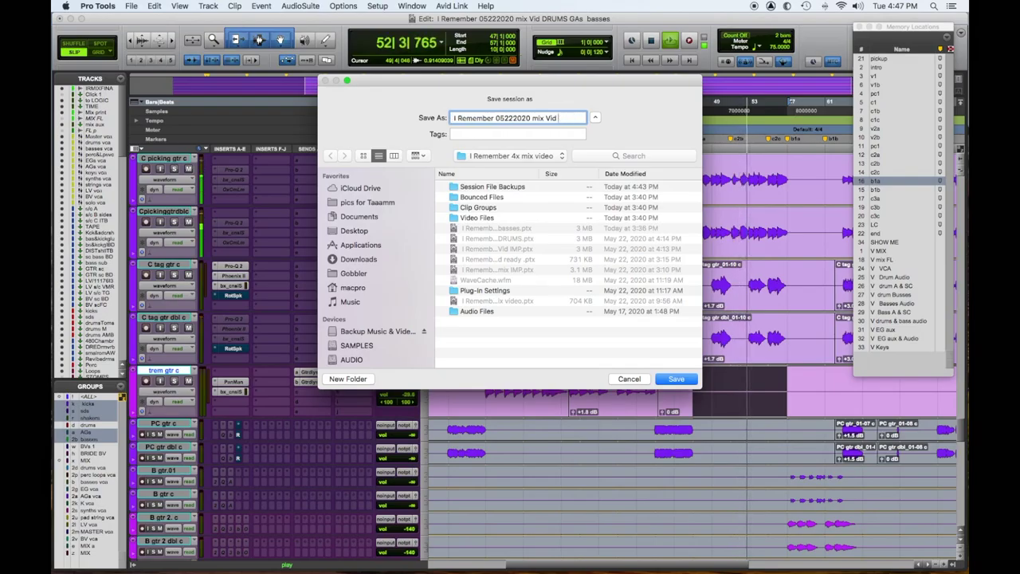
type("KEYS")
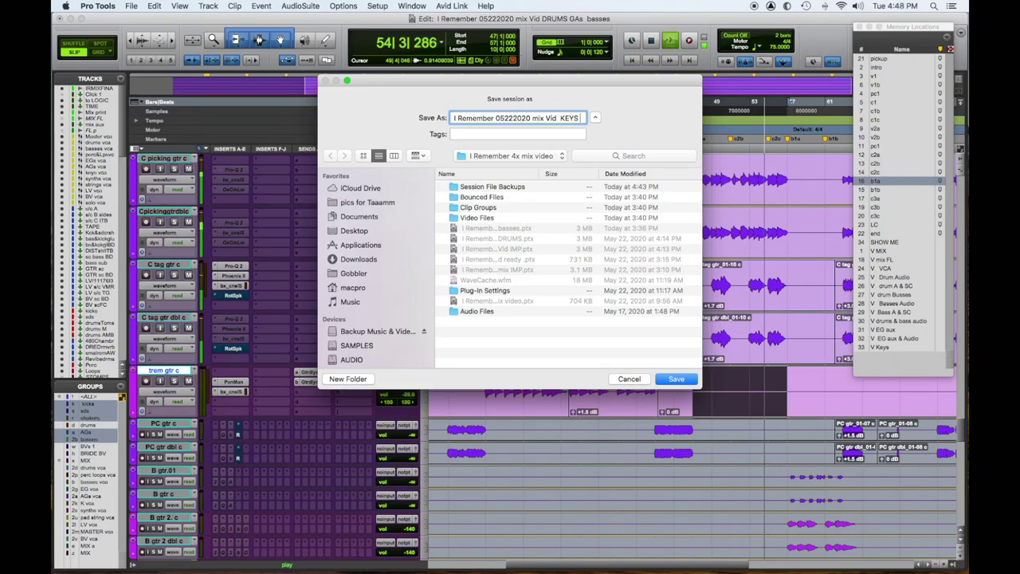
type("& EGs pt1")
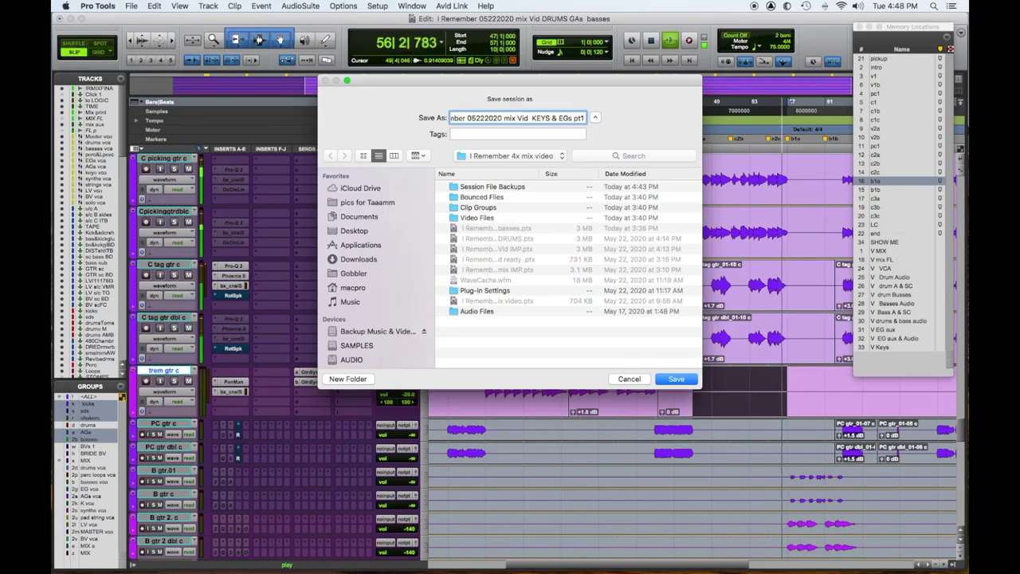
key("Return")
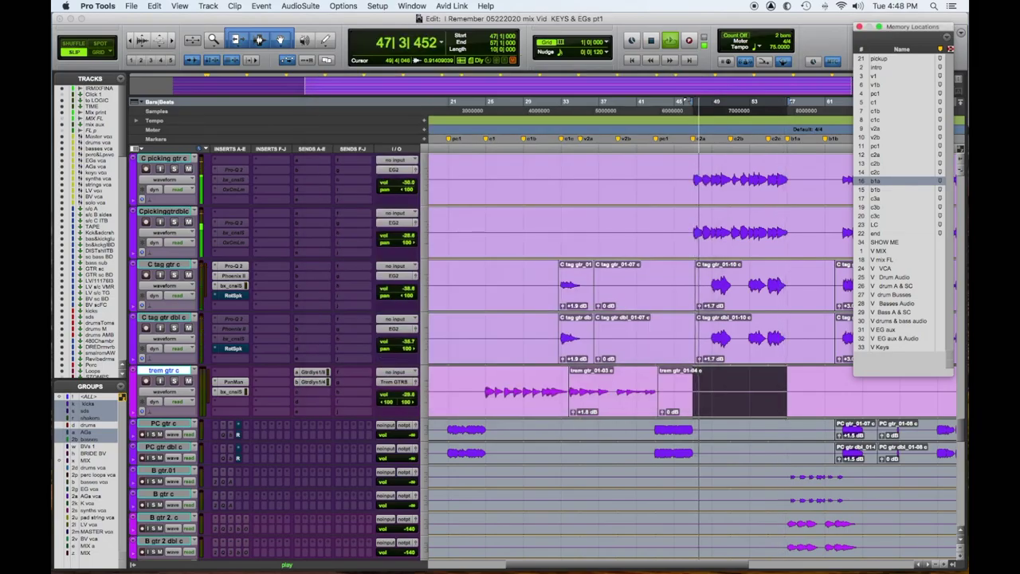
key("space")
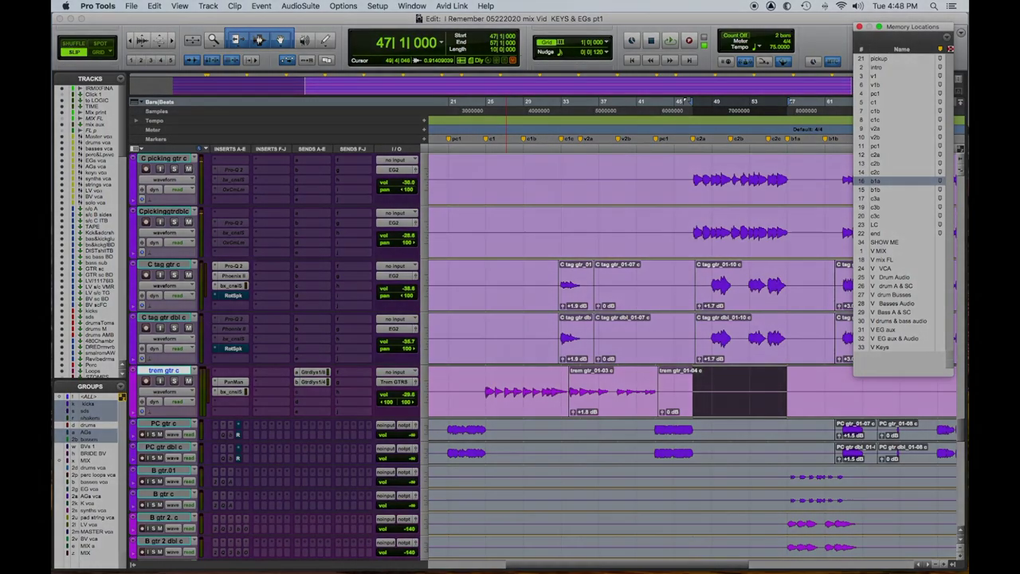